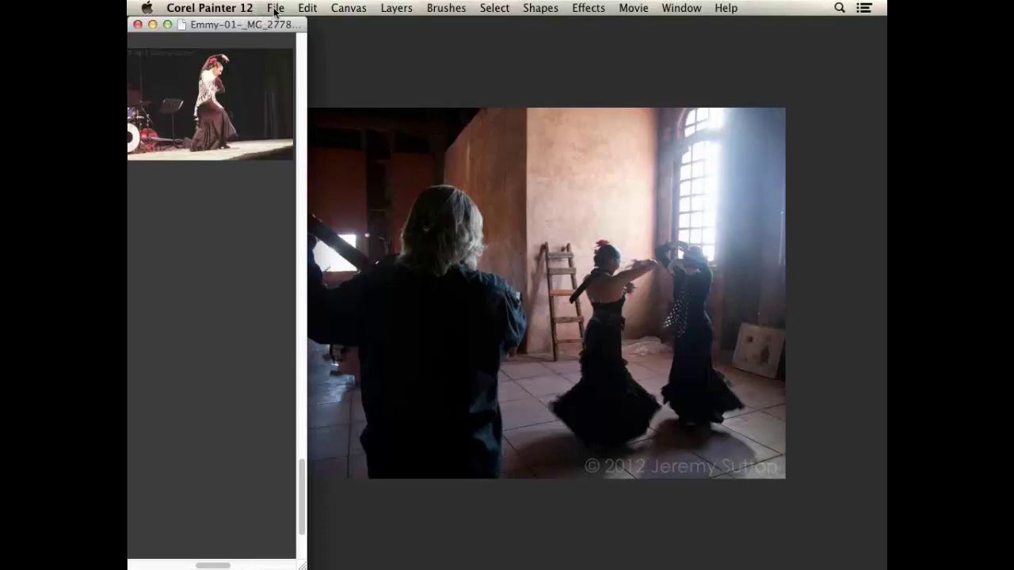
# Quick-clone the stage dancer photo, place the clone window beside the source, enlarge it and view the image at 25%
pyautogui.click(275, 10)
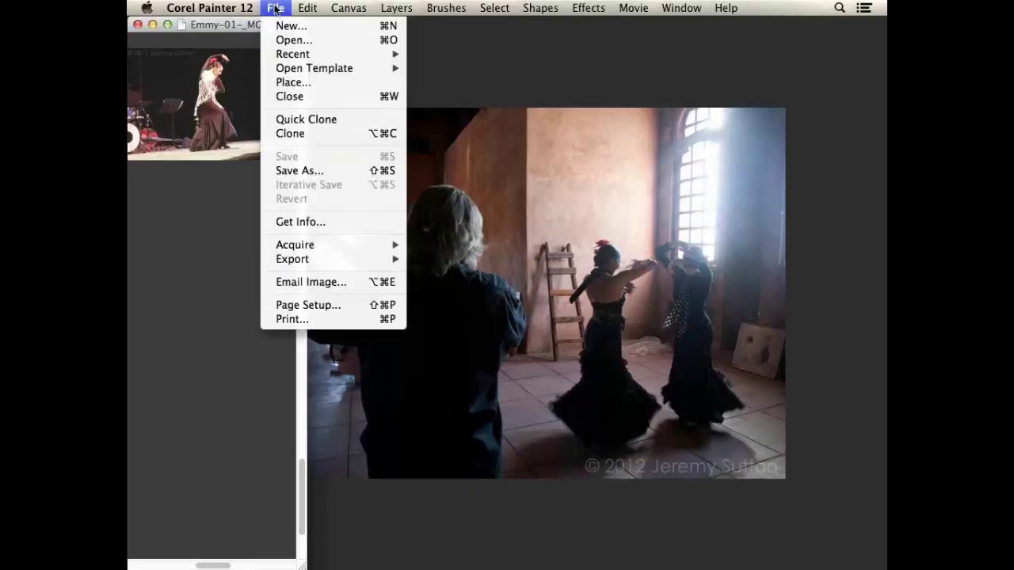
pyautogui.click(298, 120)
pyautogui.moveTo(274, 31)
pyautogui.mouseDown()
pyautogui.moveTo(396, 71)
pyautogui.moveTo(408, 20)
pyautogui.mouseUp()
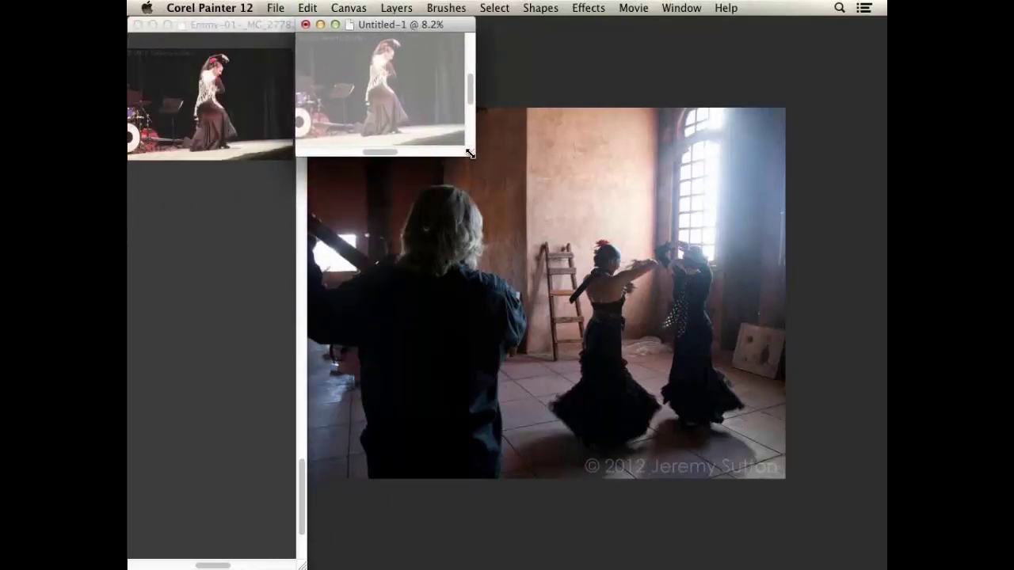
pyautogui.moveTo(470, 154)
pyautogui.mouseDown()
pyautogui.moveTo(489, 237)
pyautogui.moveTo(778, 507)
pyautogui.moveTo(884, 567)
pyautogui.mouseUp()
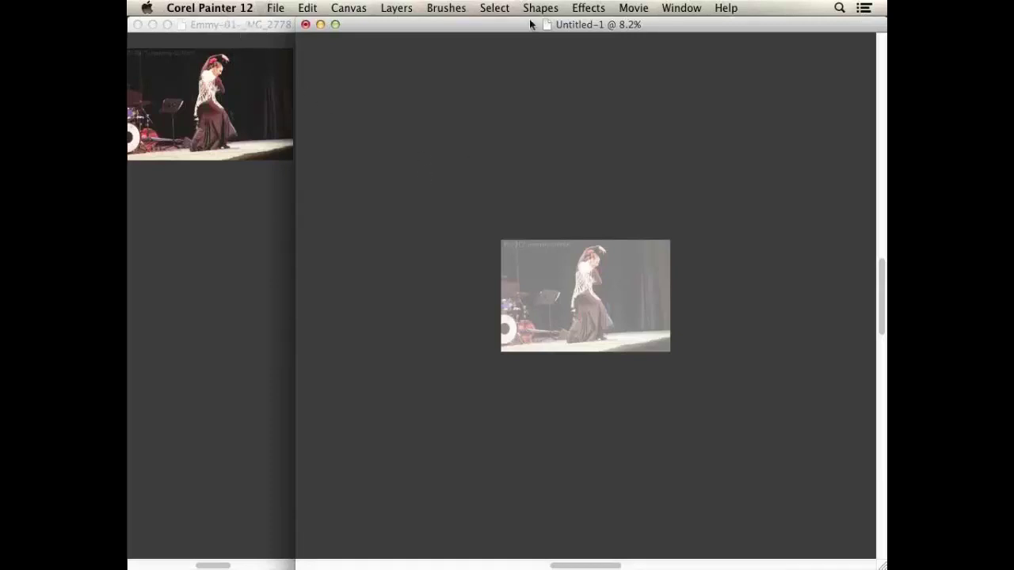
pyautogui.press('super+equal')
pyautogui.press('super+equal')
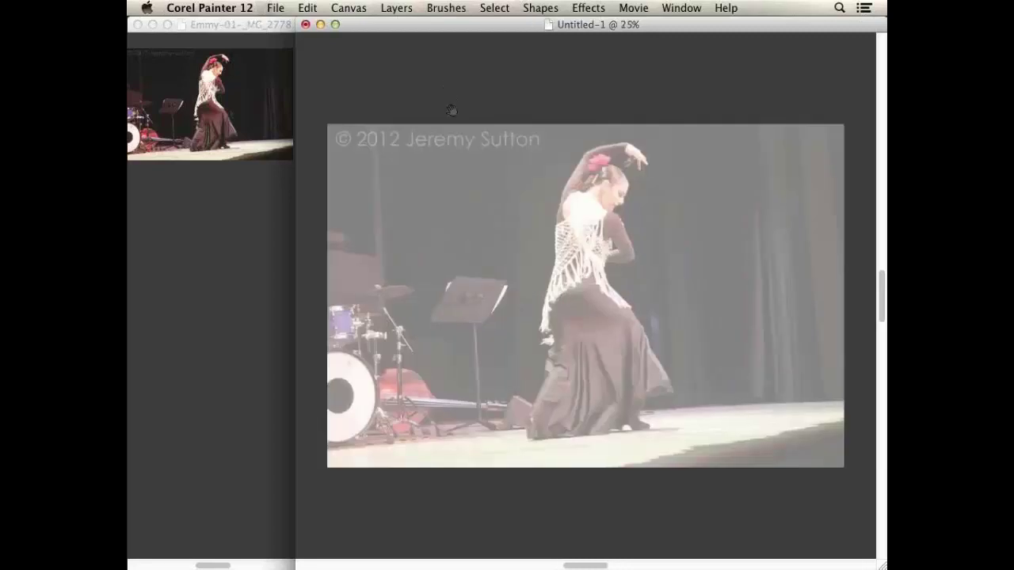
pyautogui.moveTo(455, 166); pyautogui.dragTo(414, 116)
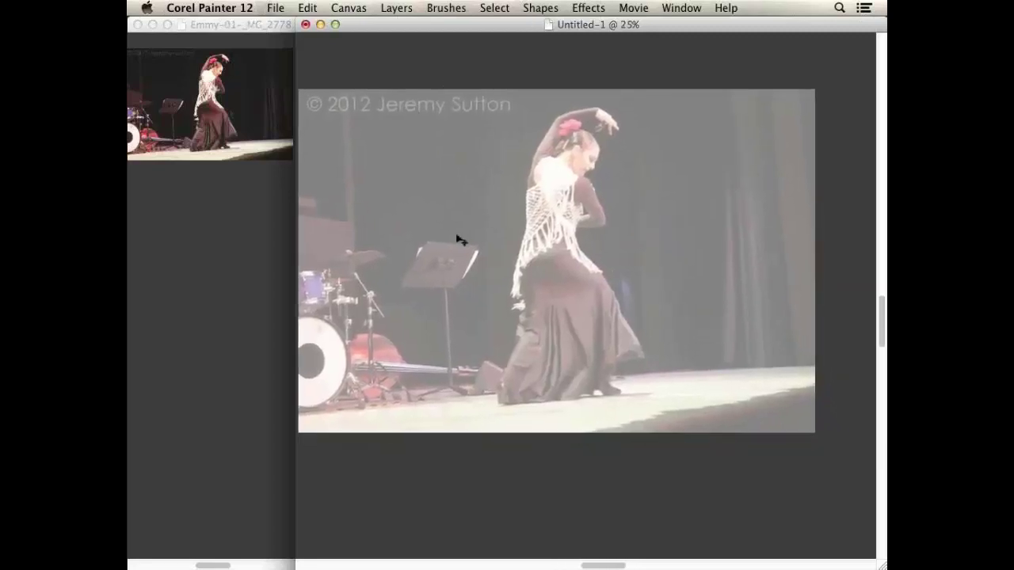
# Show the hidden toolbox, palettes and panels around the clone document
pyautogui.click(681, 8)
pyautogui.click(671, 12)
pyautogui.press('Tab')
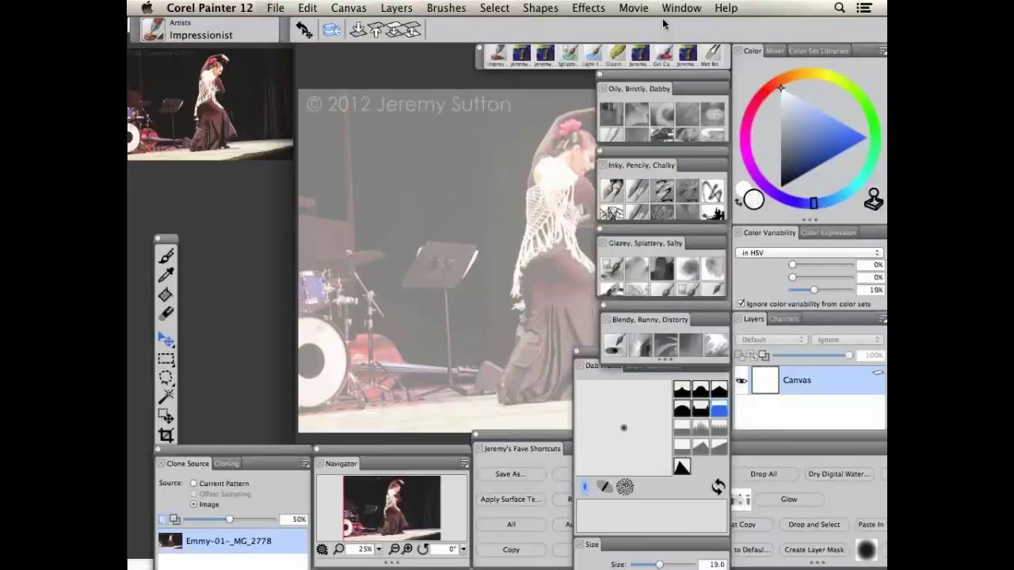
pyautogui.press('Tab')
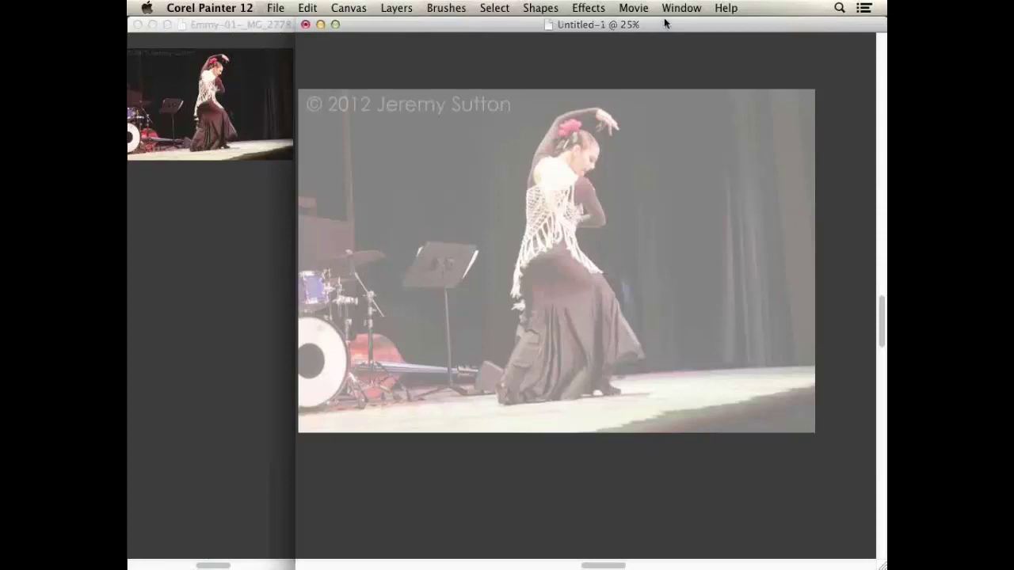
pyautogui.press('Tab')
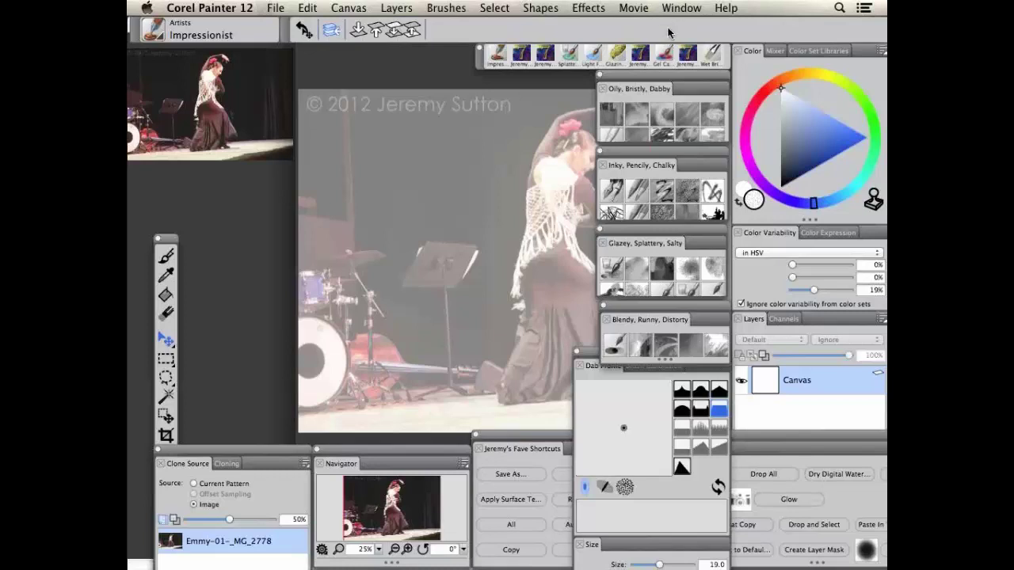
# Check the list of available workspaces and bring the Fave Shortcuts palette in front of the overlapping panels
pyautogui.click(686, 9)
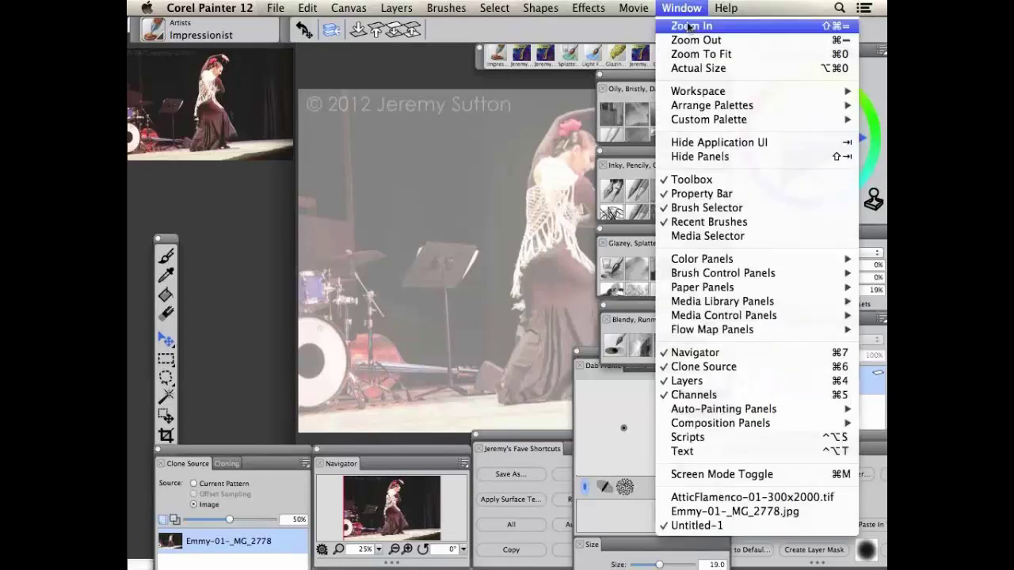
pyautogui.moveTo(699, 98)
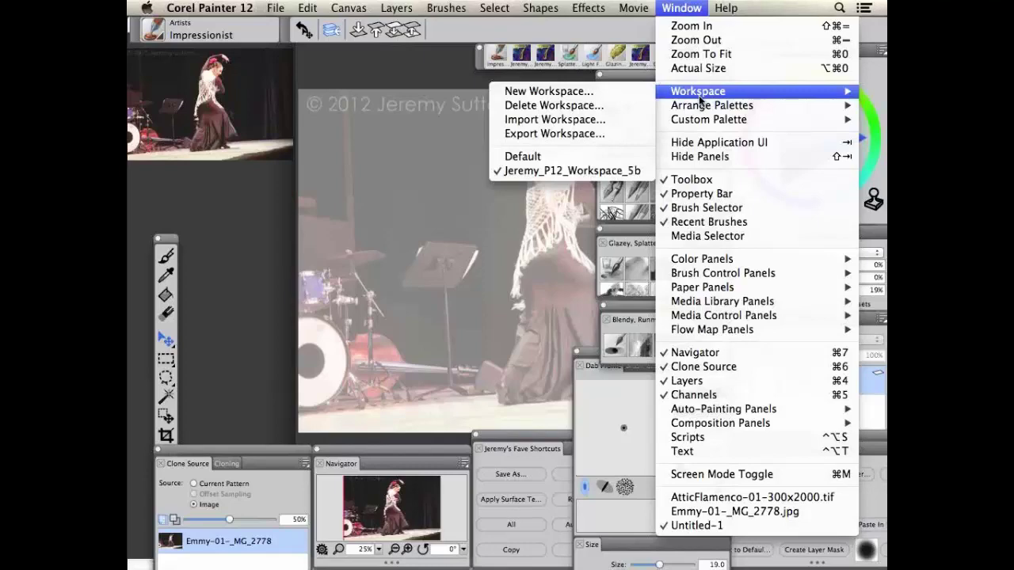
pyautogui.click(680, 8)
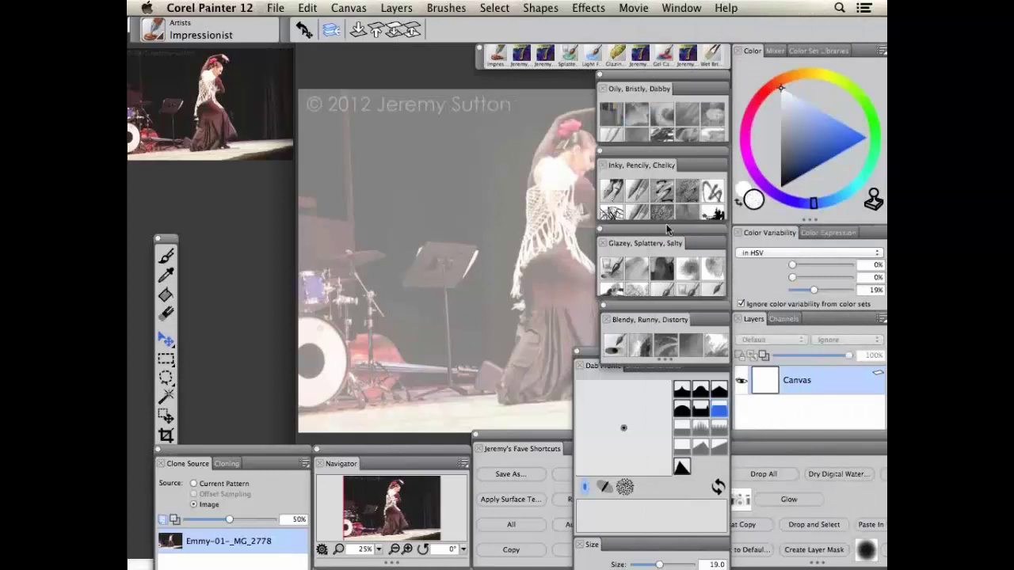
pyautogui.click(564, 438)
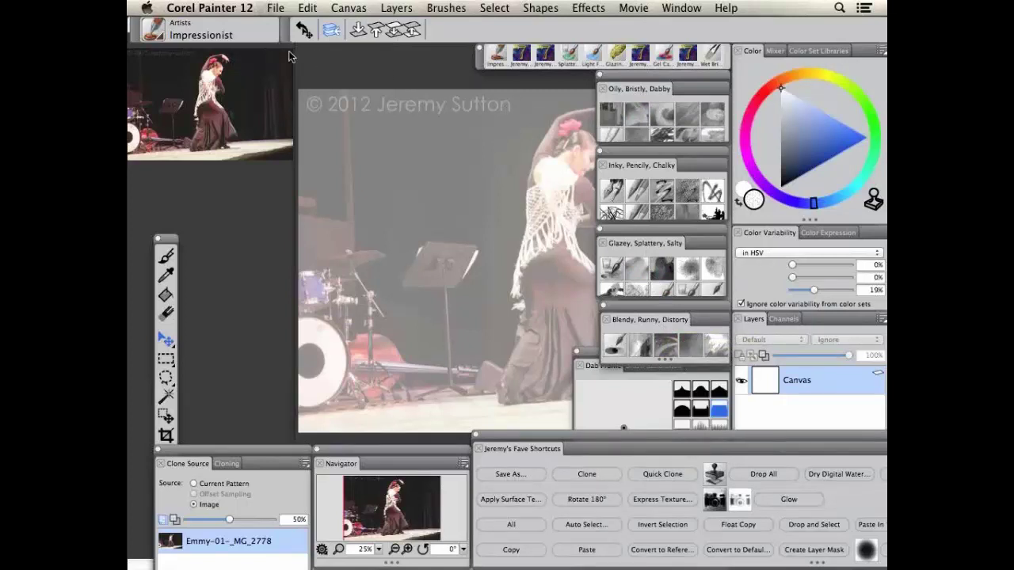
# Review the Quick Clone preferences, including Clear Canvas and Turn on Tracing Paper, and close them
pyautogui.click(227, 9)
pyautogui.moveTo(233, 53)
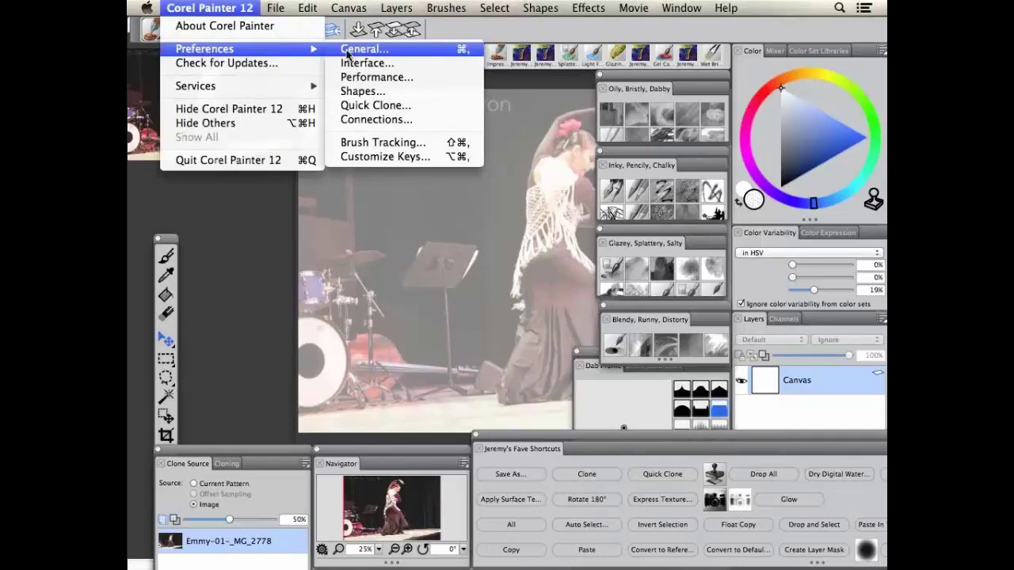
pyautogui.click(369, 107)
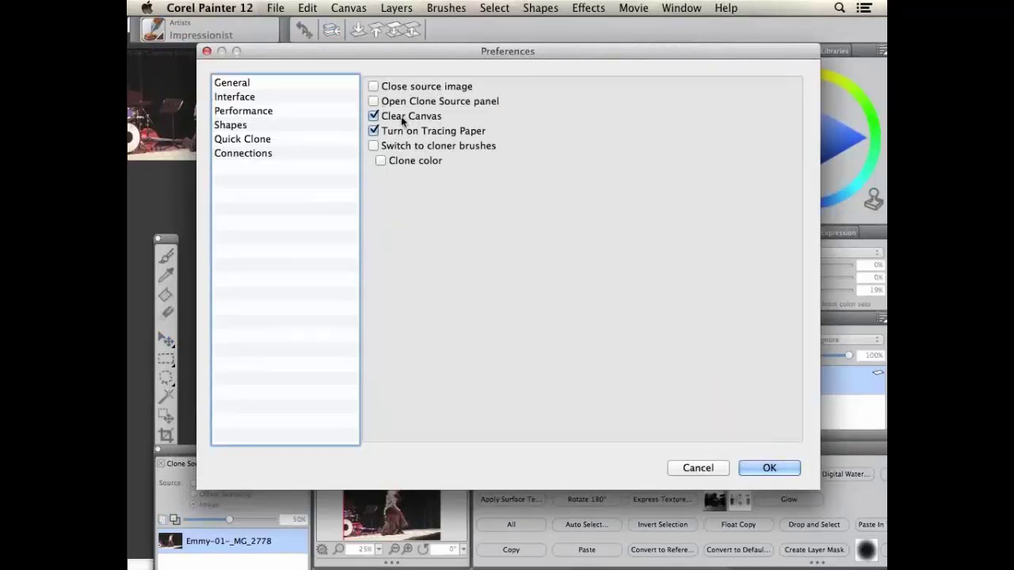
pyautogui.click(770, 469)
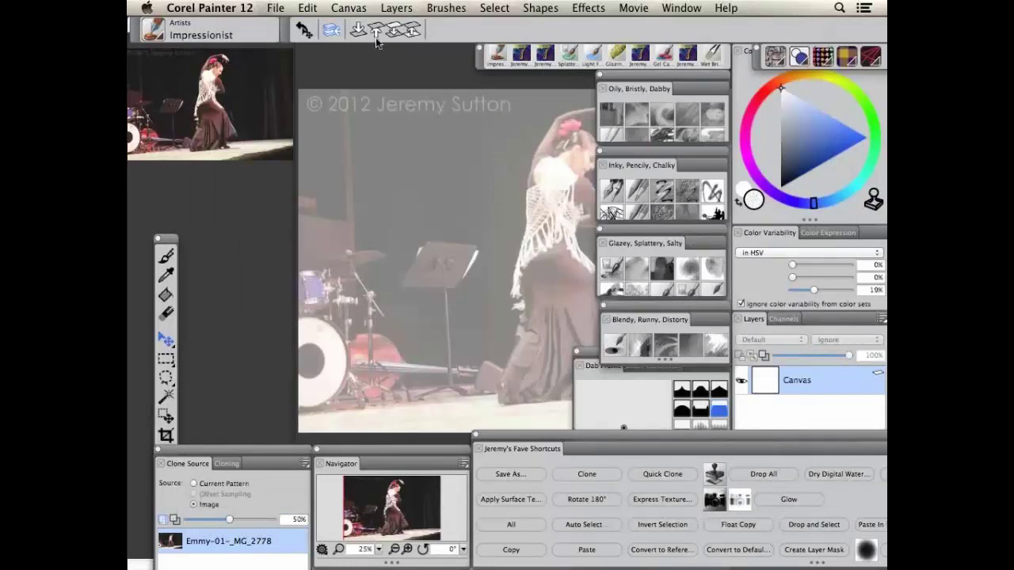
# Turn Tracing Paper off and back on to compare the blank canvas with the overlaid photo
pyautogui.click(349, 8)
pyautogui.click(373, 128)
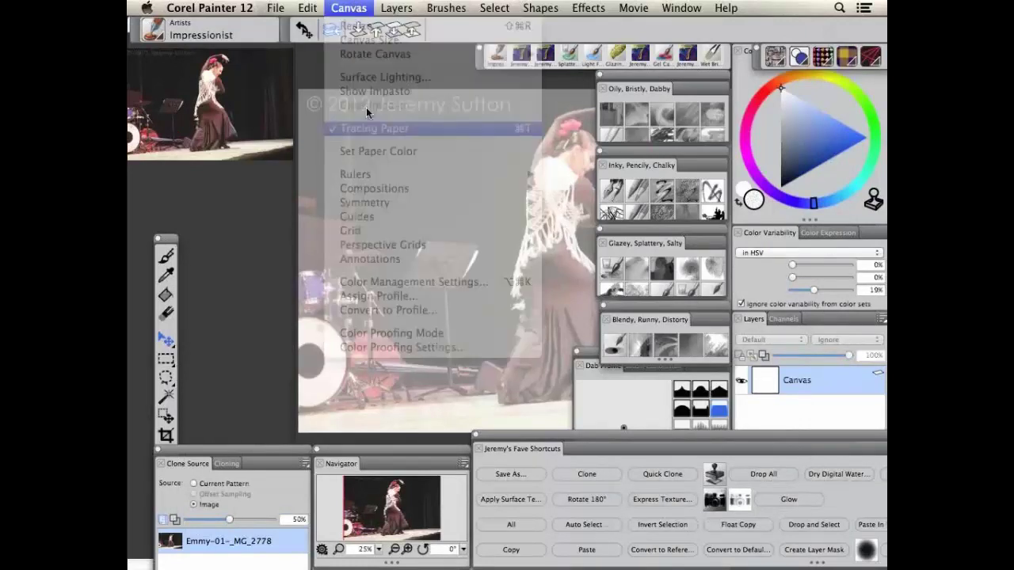
pyautogui.click(349, 8)
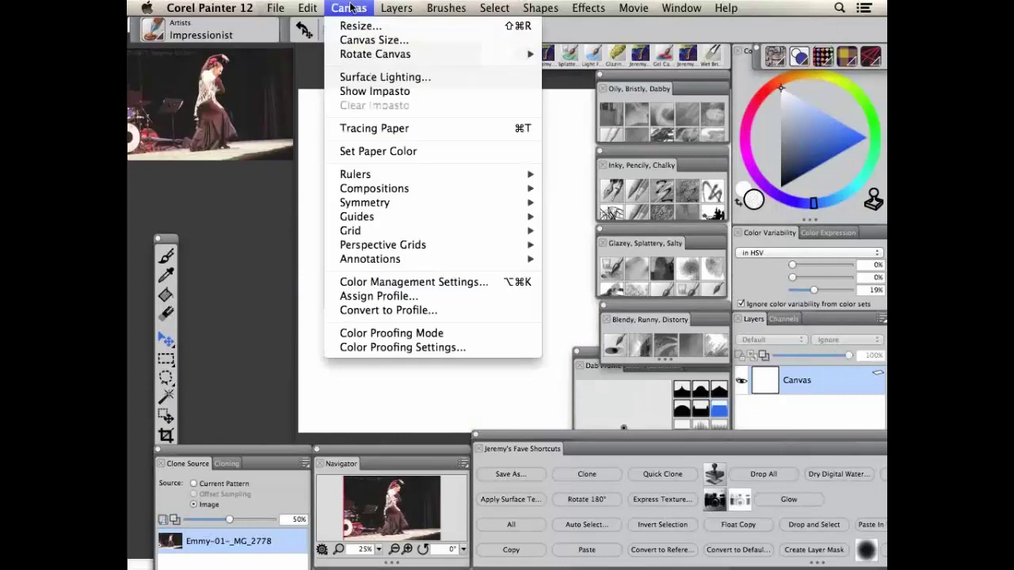
pyautogui.click(367, 131)
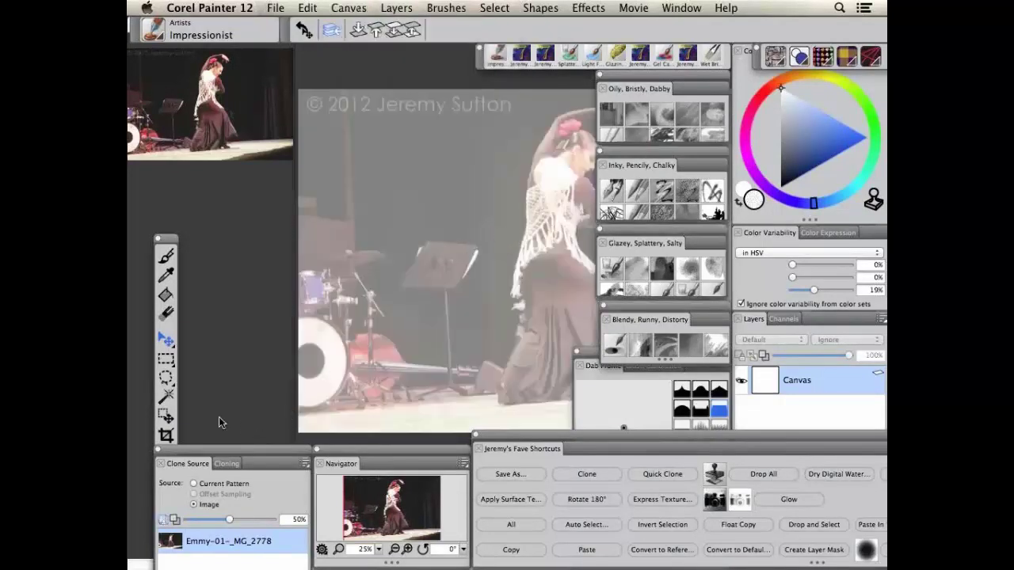
# Rearrange the toolbox and the Clone Source panel, and set the tracing paper opacity to 82%
pyautogui.moveTo(169, 236); pyautogui.dragTo(151, 452)
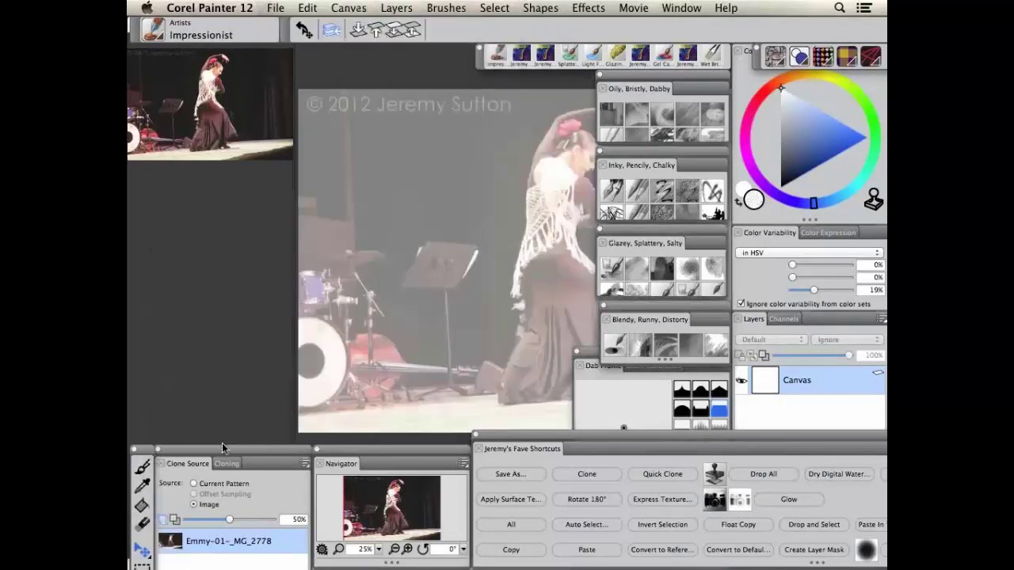
pyautogui.moveTo(225, 450)
pyautogui.mouseDown()
pyautogui.moveTo(298, 343)
pyautogui.moveTo(347, 148)
pyautogui.moveTo(422, 122)
pyautogui.moveTo(461, 120)
pyautogui.mouseUp()
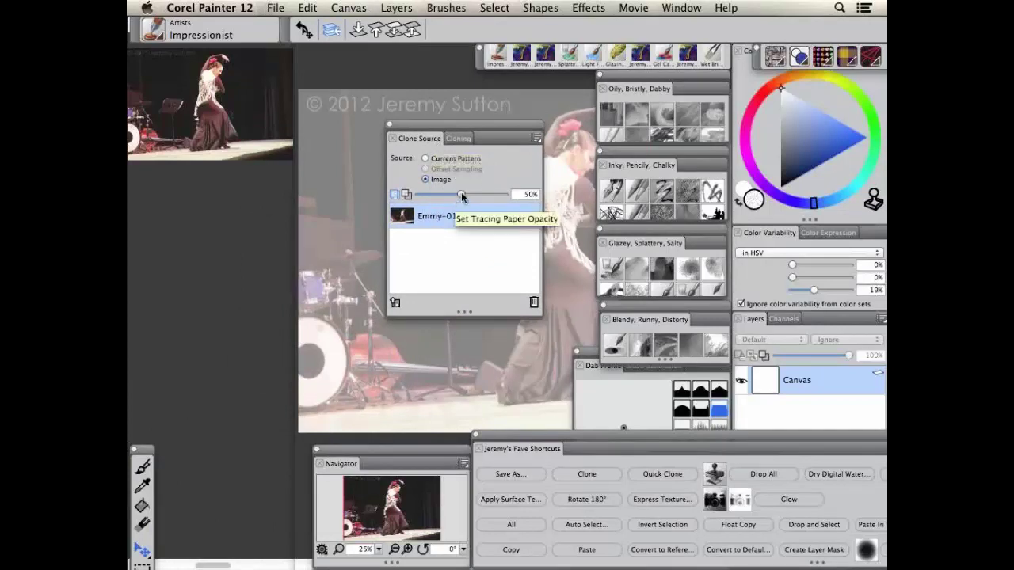
pyautogui.moveTo(438, 198); pyautogui.dragTo(482, 195)
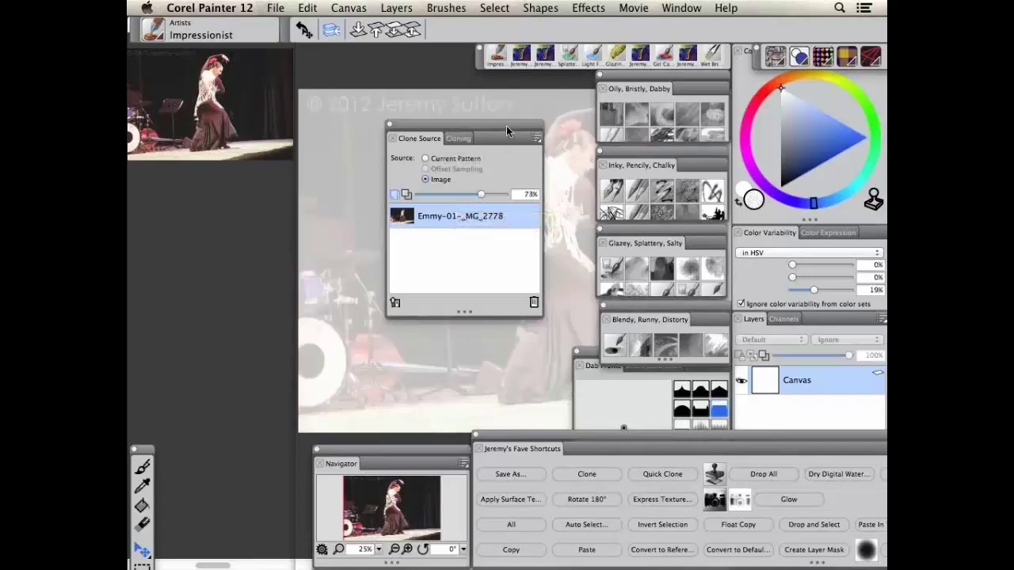
pyautogui.moveTo(507, 125)
pyautogui.mouseDown()
pyautogui.moveTo(376, 220)
pyautogui.moveTo(326, 277)
pyautogui.moveTo(411, 169)
pyautogui.mouseUp()
pyautogui.moveTo(388, 235); pyautogui.dragTo(410, 235)
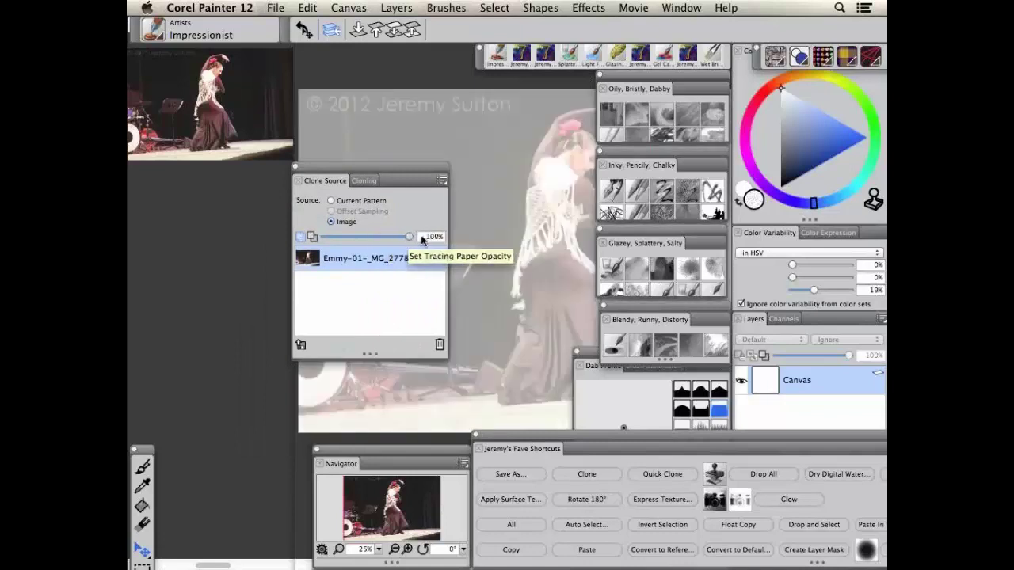
pyautogui.moveTo(410, 237)
pyautogui.mouseDown()
pyautogui.moveTo(373, 236)
pyautogui.moveTo(408, 236)
pyautogui.moveTo(382, 240)
pyautogui.mouseUp()
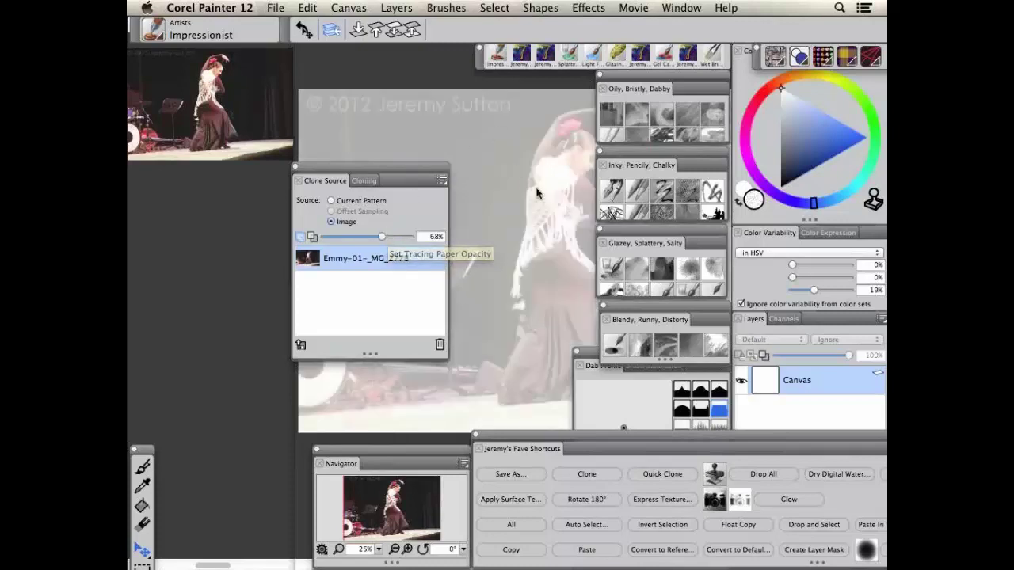
pyautogui.moveTo(383, 237); pyautogui.dragTo(394, 239)
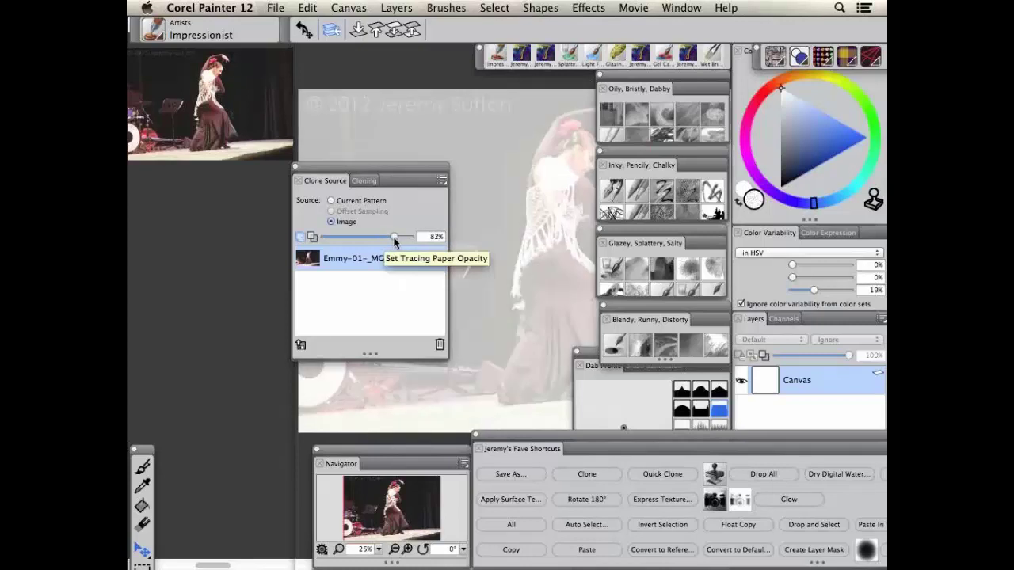
pyautogui.moveTo(424, 167)
pyautogui.mouseDown()
pyautogui.moveTo(355, 261)
pyautogui.moveTo(298, 370)
pyautogui.mouseUp()
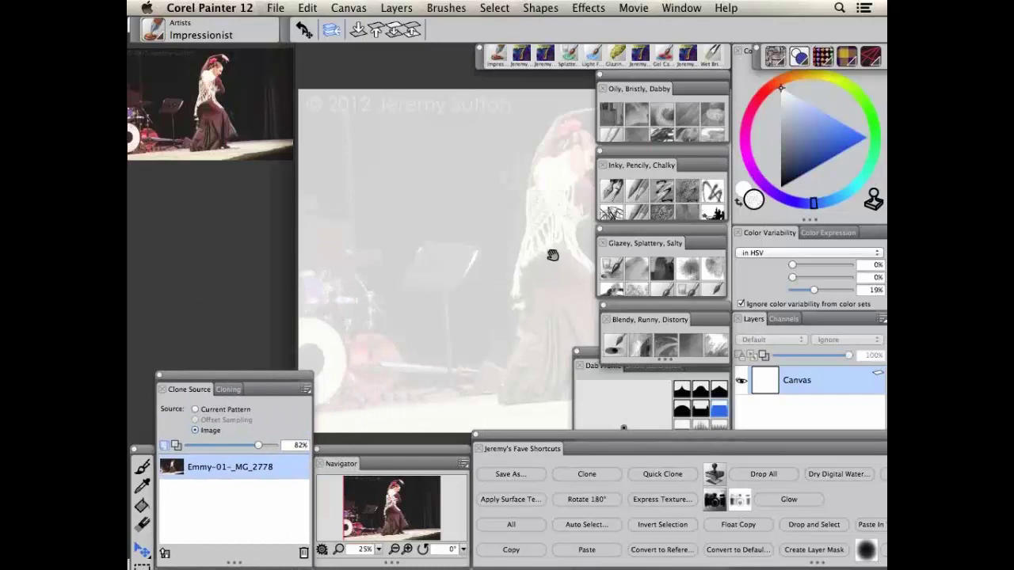
# Bring the whole dancer into view and choose the Real 6B Soft Pencil from the Inky, Pencily, Chalky palette
pyautogui.moveTo(552, 255); pyautogui.dragTo(439, 238)
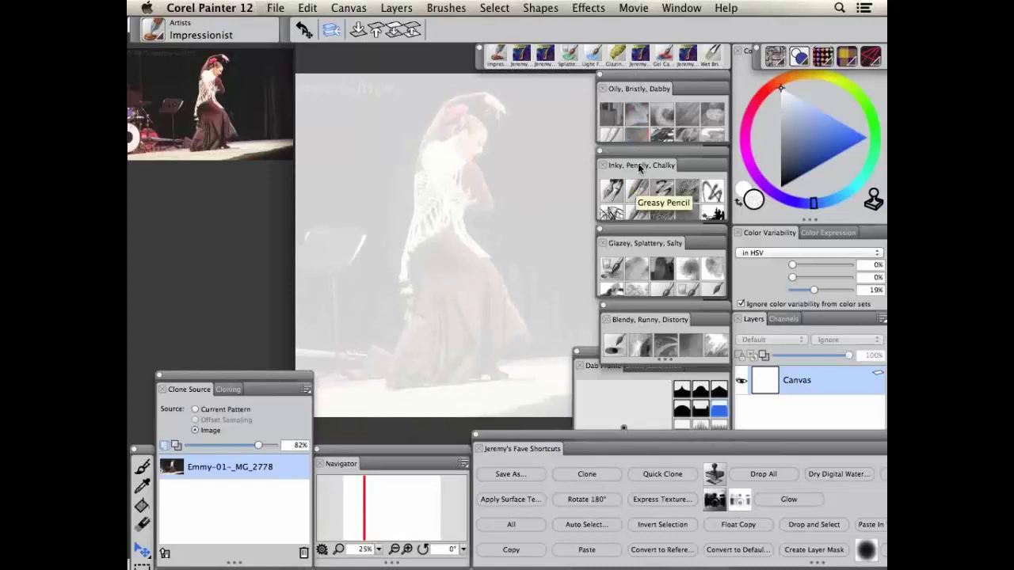
pyautogui.moveTo(639, 167); pyautogui.dragTo(642, 169)
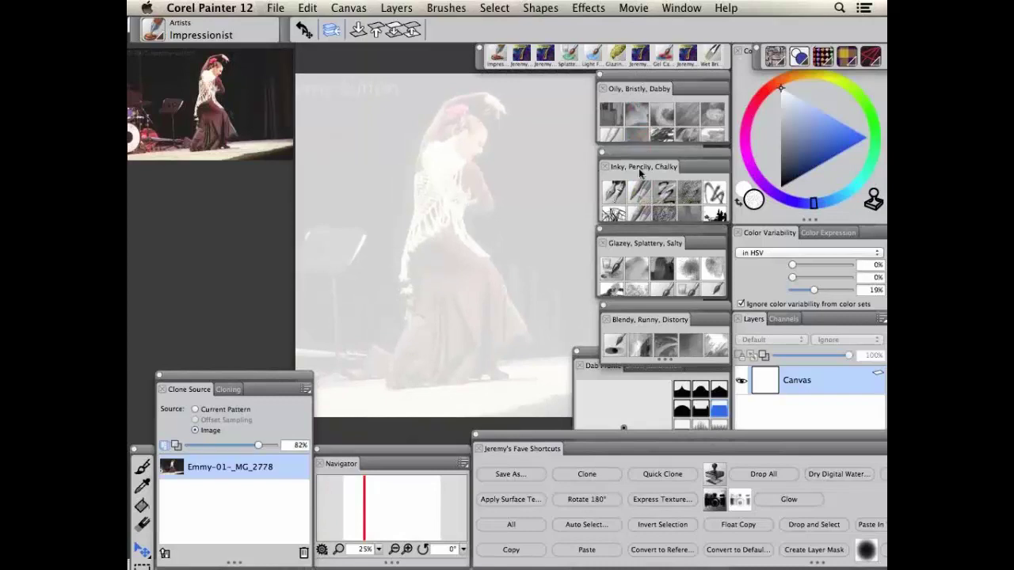
pyautogui.click(639, 214)
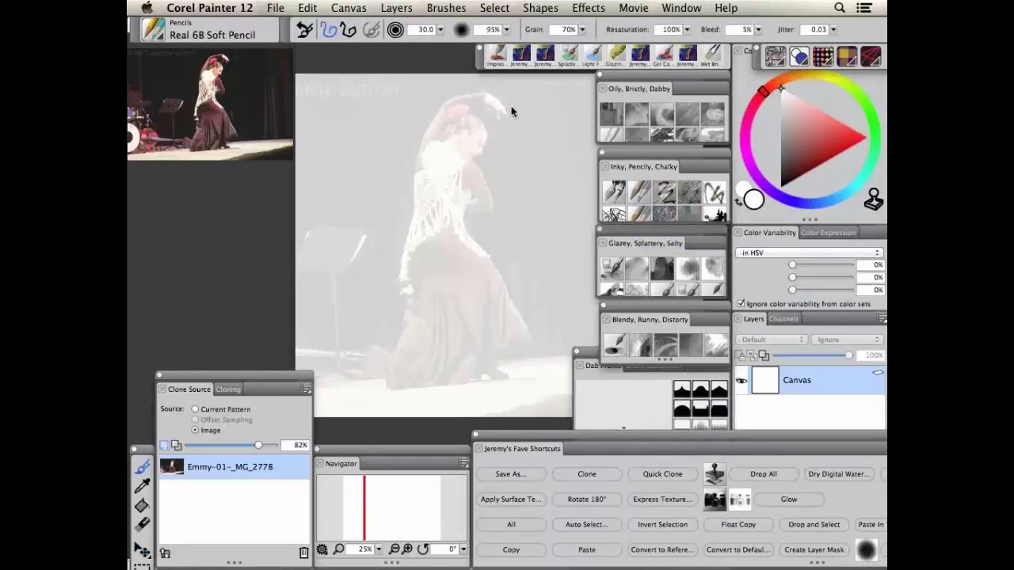
# Trace the dancer's raised arm from the elbow toward the shoulder, starting in dark red and continuing in light golden orange
pyautogui.moveTo(795, 146)
pyautogui.mouseDown()
pyautogui.moveTo(801, 134)
pyautogui.moveTo(804, 172)
pyautogui.mouseUp()
pyautogui.moveTo(469, 95); pyautogui.dragTo(441, 101)
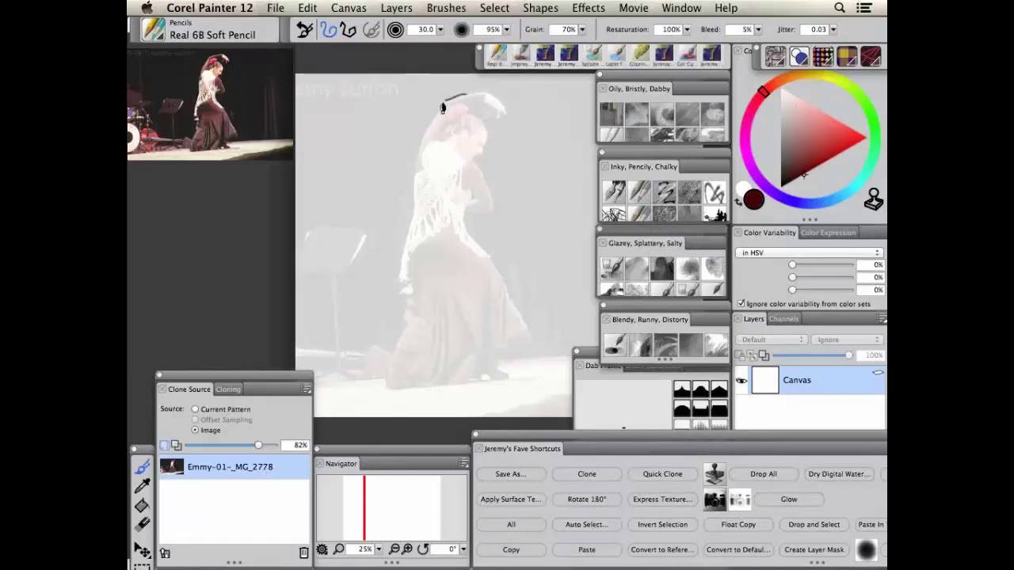
pyautogui.click(802, 78)
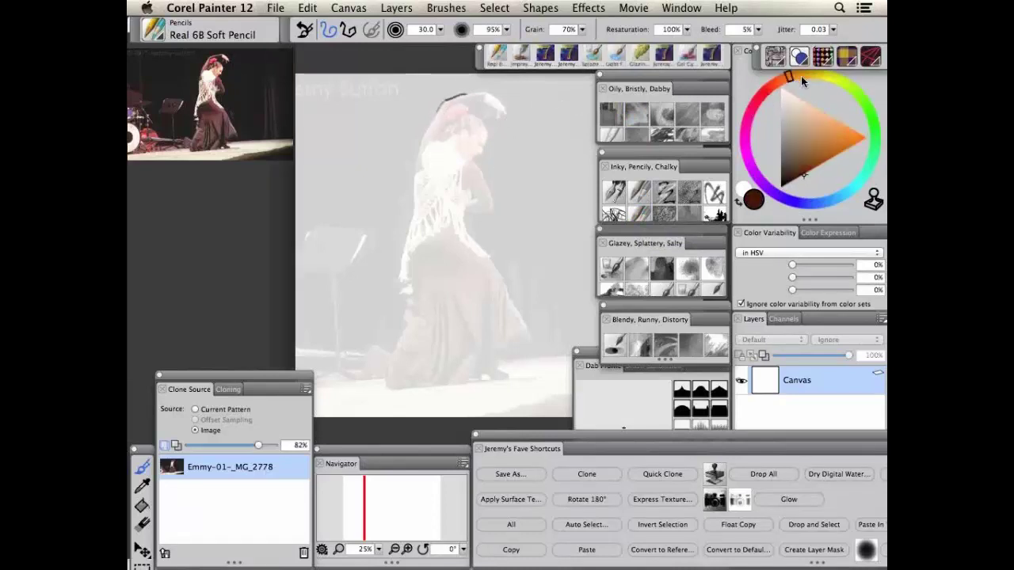
pyautogui.click(840, 122)
pyautogui.moveTo(453, 102); pyautogui.dragTo(423, 143)
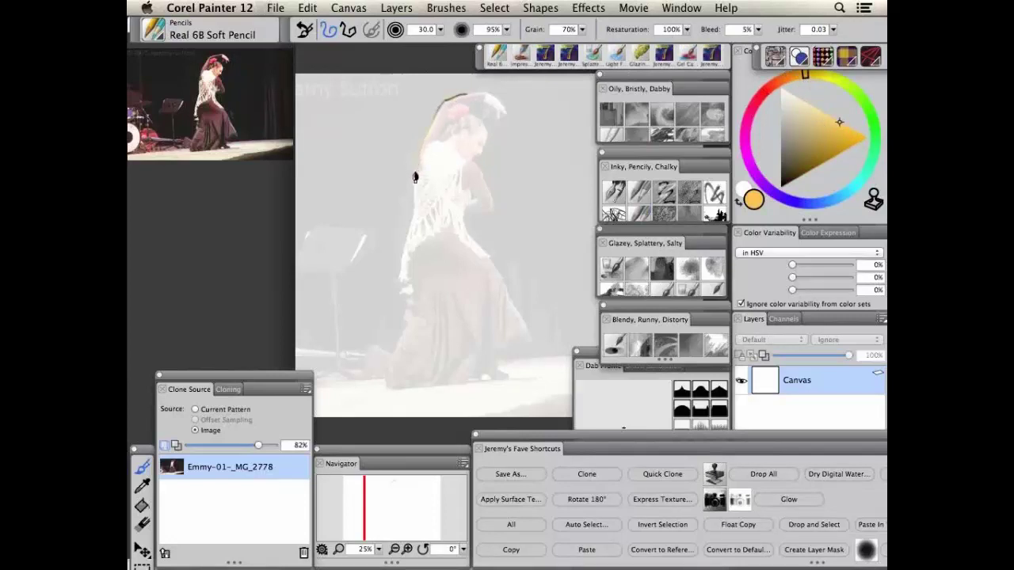
# Trace the shawl's back edge in pale cream and the skirt's back edge in dark brown, and check the lines without tracing paper
pyautogui.click(808, 104)
pyautogui.click(801, 100)
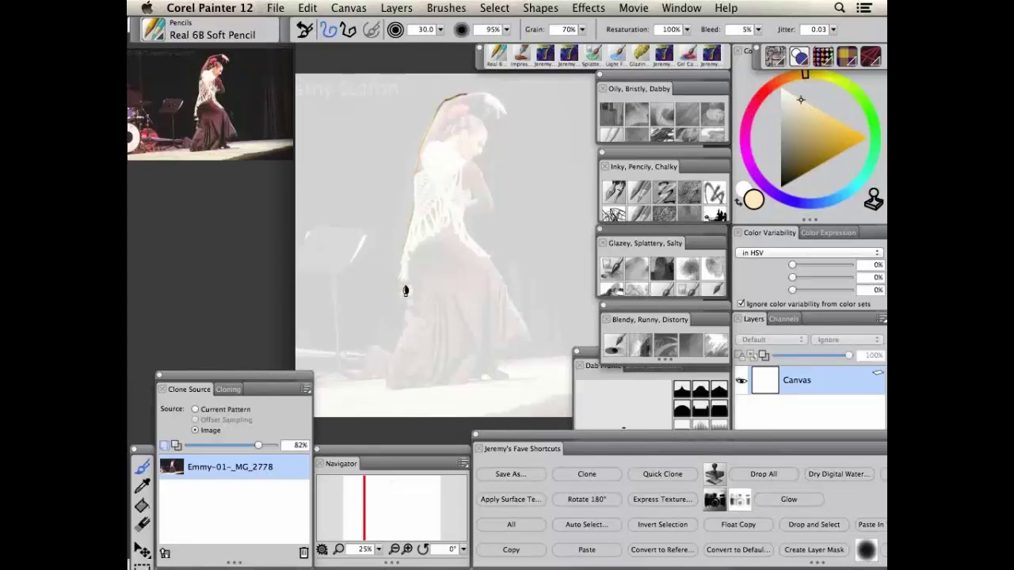
pyautogui.click(818, 164)
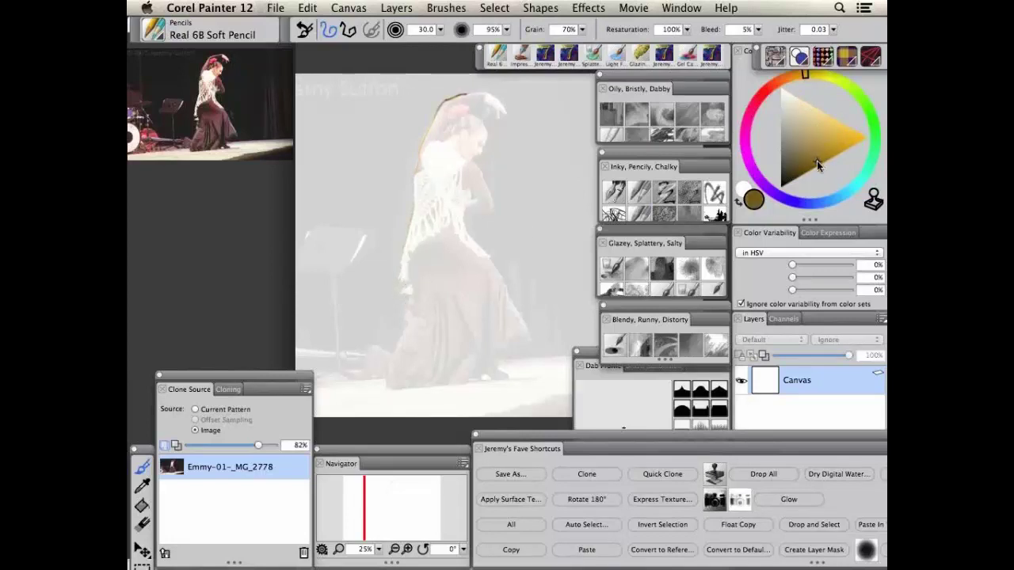
pyautogui.click(809, 167)
pyautogui.moveTo(403, 306); pyautogui.dragTo(403, 319)
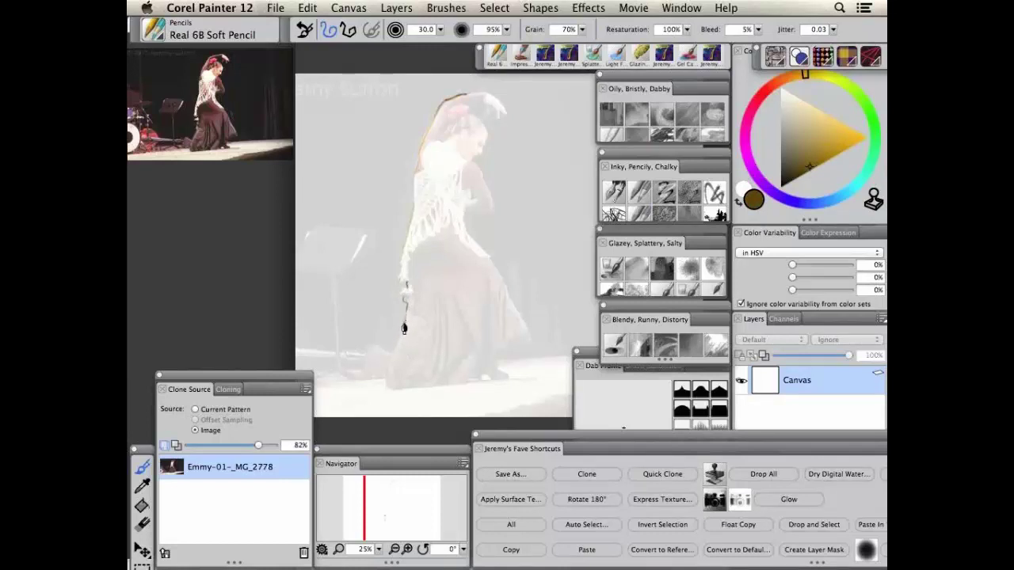
pyautogui.moveTo(402, 336); pyautogui.dragTo(393, 357)
pyautogui.press('super+t')
pyautogui.press('super+t')
# Trace the raised wrist in dark brown and the hand in light golden orange, and sketch the hair flower in pink
pyautogui.moveTo(468, 99); pyautogui.dragTo(491, 98)
pyautogui.moveTo(792, 120); pyautogui.dragTo(829, 113)
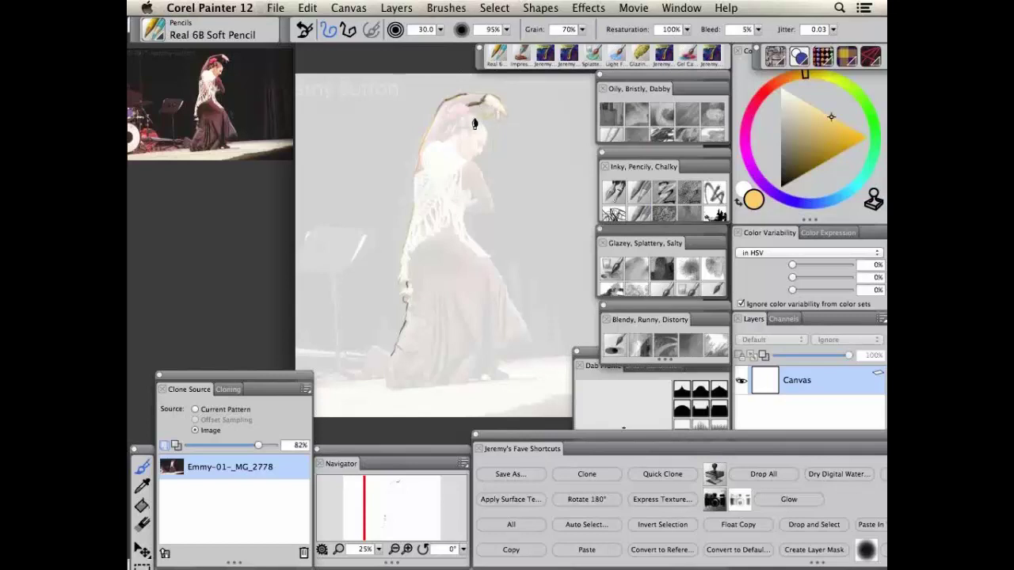
pyautogui.moveTo(784, 84); pyautogui.dragTo(747, 130)
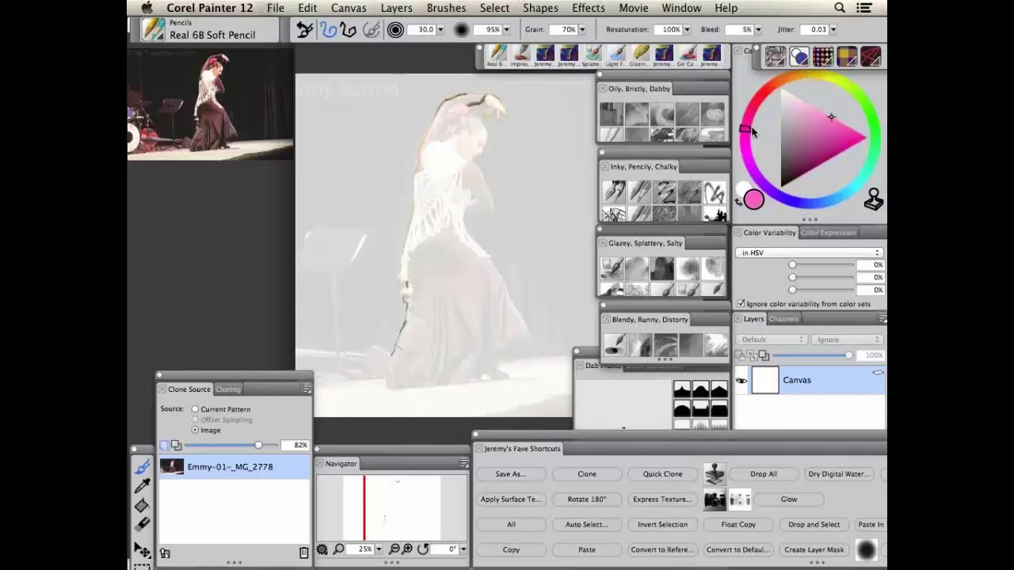
pyautogui.moveTo(461, 117)
pyautogui.mouseDown()
pyautogui.moveTo(450, 109)
pyautogui.moveTo(447, 123)
pyautogui.moveTo(455, 119)
pyautogui.mouseUp()
# Trace the shawl's lower fringe and the front edge of the skirt in muted brown
pyautogui.click(787, 77)
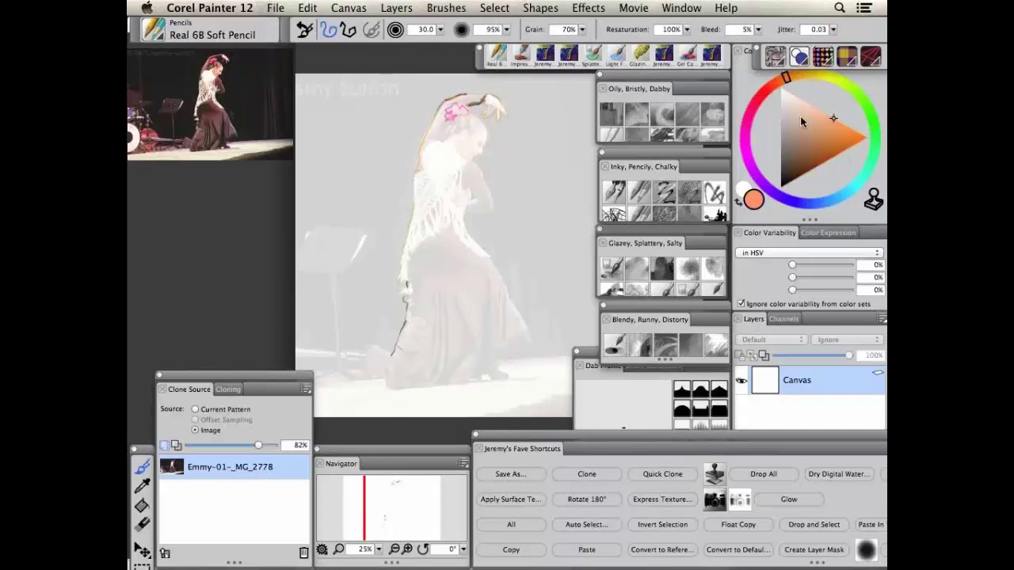
pyautogui.moveTo(801, 116); pyautogui.dragTo(807, 144)
pyautogui.click(797, 149)
pyautogui.click(795, 149)
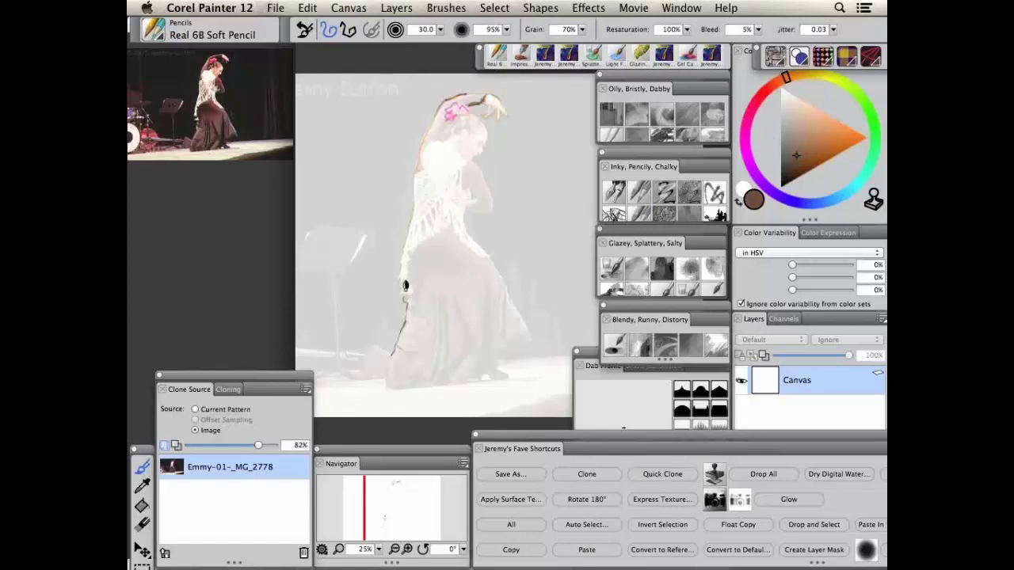
pyautogui.moveTo(435, 230)
pyautogui.mouseDown()
pyautogui.moveTo(510, 294)
pyautogui.moveTo(498, 305)
pyautogui.moveTo(497, 339)
pyautogui.moveTo(510, 315)
pyautogui.moveTo(525, 338)
pyautogui.moveTo(497, 366)
pyautogui.mouseUp()
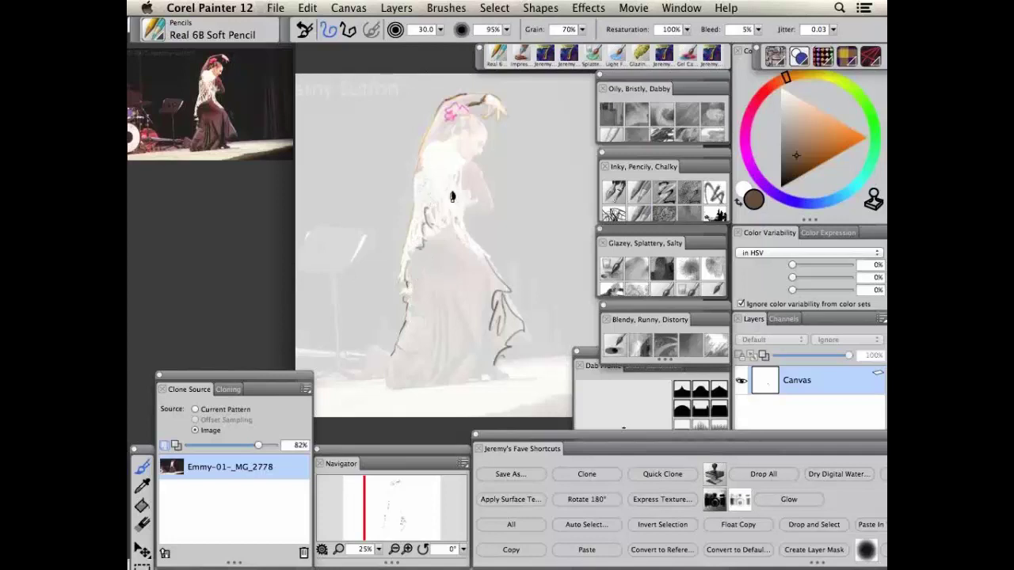
# Enlarge the pencil to size 115.4 and shade the skirt in muted brown and the upper back in pale peach
pyautogui.moveTo(423, 266)
pyautogui.mouseDown()
pyautogui.moveTo(425, 252)
pyautogui.moveTo(411, 274)
pyautogui.moveTo(420, 261)
pyautogui.moveTo(435, 275)
pyautogui.mouseUp()
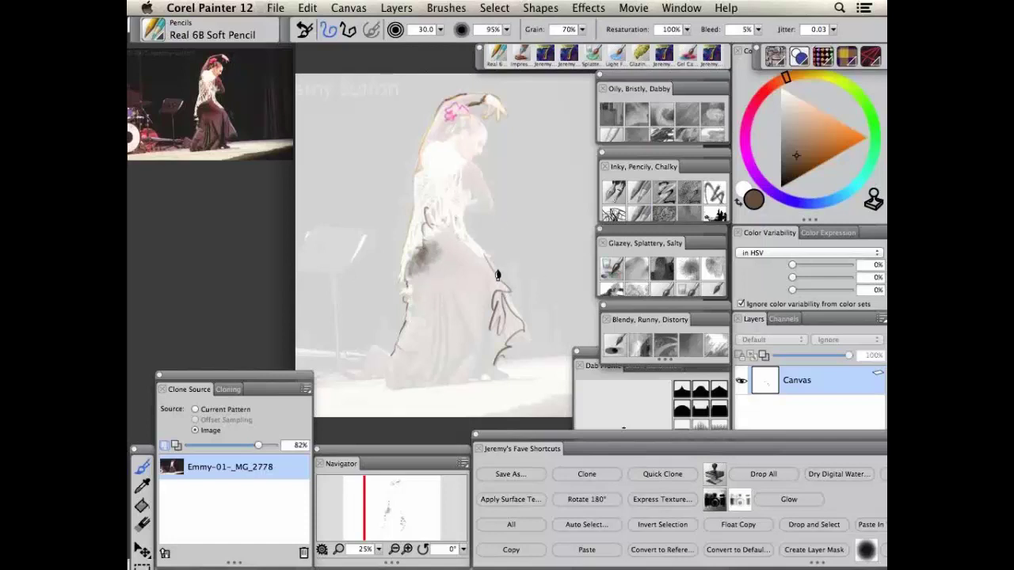
pyautogui.press('[')
pyautogui.press('[')
pyautogui.click(587, 364)
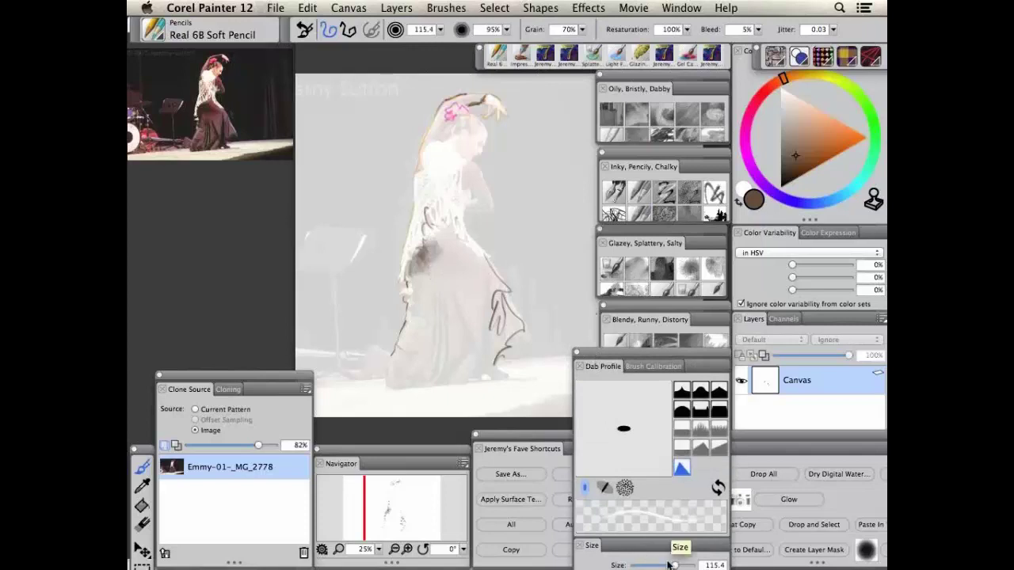
pyautogui.moveTo(408, 282)
pyautogui.mouseDown()
pyautogui.moveTo(450, 241)
pyautogui.moveTo(441, 267)
pyautogui.moveTo(414, 285)
pyautogui.moveTo(412, 300)
pyautogui.moveTo(435, 324)
pyautogui.moveTo(423, 366)
pyautogui.moveTo(437, 371)
pyautogui.moveTo(454, 350)
pyautogui.moveTo(453, 358)
pyautogui.moveTo(466, 322)
pyautogui.moveTo(457, 368)
pyautogui.moveTo(478, 364)
pyautogui.moveTo(485, 350)
pyautogui.moveTo(491, 365)
pyautogui.moveTo(497, 358)
pyautogui.moveTo(489, 376)
pyautogui.moveTo(505, 380)
pyautogui.moveTo(466, 387)
pyautogui.mouseUp()
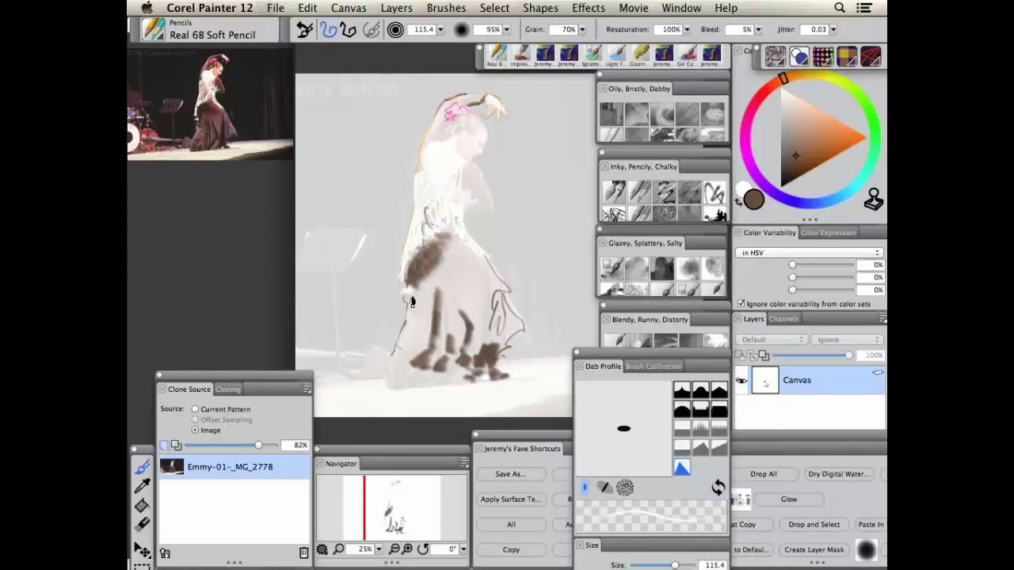
pyautogui.moveTo(411, 302)
pyautogui.mouseDown()
pyautogui.moveTo(422, 289)
pyautogui.moveTo(428, 314)
pyautogui.mouseUp()
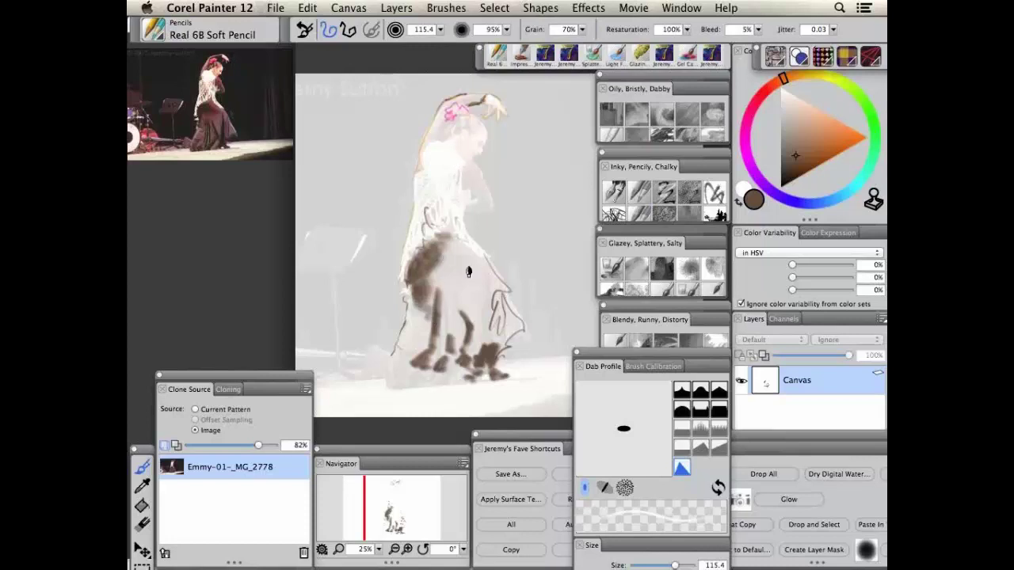
pyautogui.click(803, 100)
pyautogui.moveTo(441, 162)
pyautogui.mouseDown()
pyautogui.moveTo(446, 187)
pyautogui.moveTo(423, 198)
pyautogui.mouseUp()
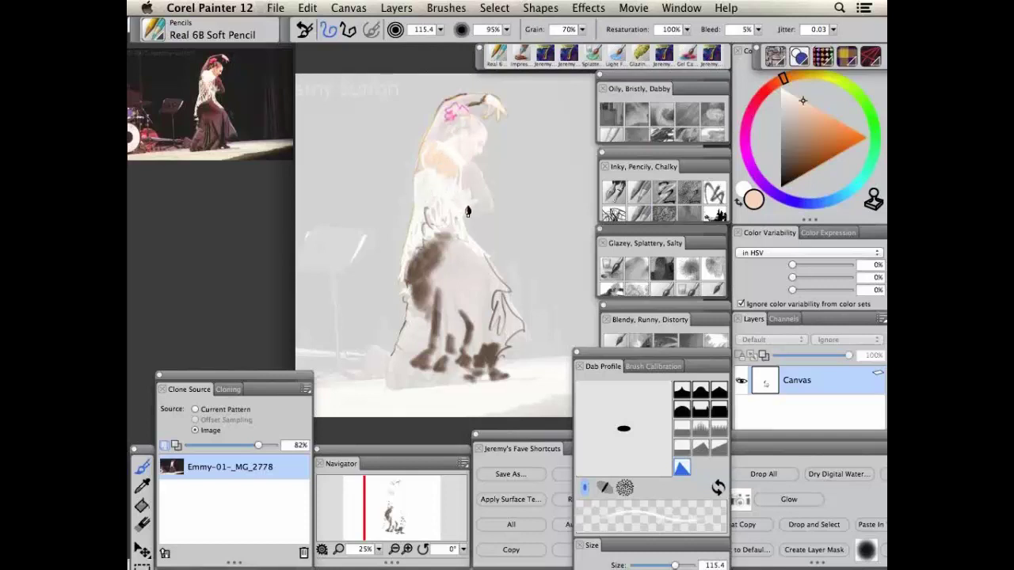
# Trace the dancer's lowered arm and facial features in very dark brown, reducing the pencil size to 38.6
pyautogui.click(798, 177)
pyautogui.moveTo(470, 168); pyautogui.dragTo(485, 198)
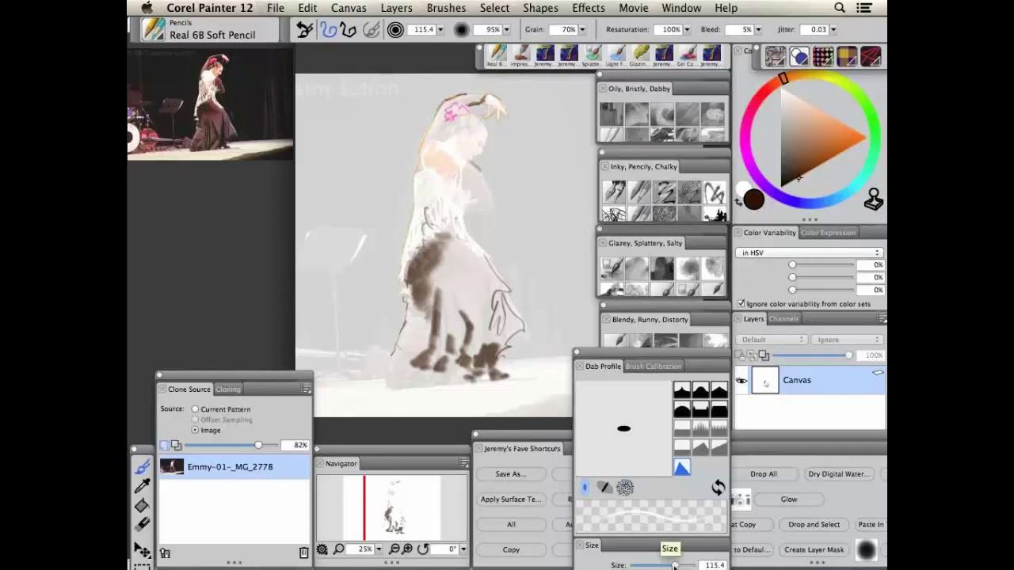
pyautogui.moveTo(674, 565); pyautogui.dragTo(665, 565)
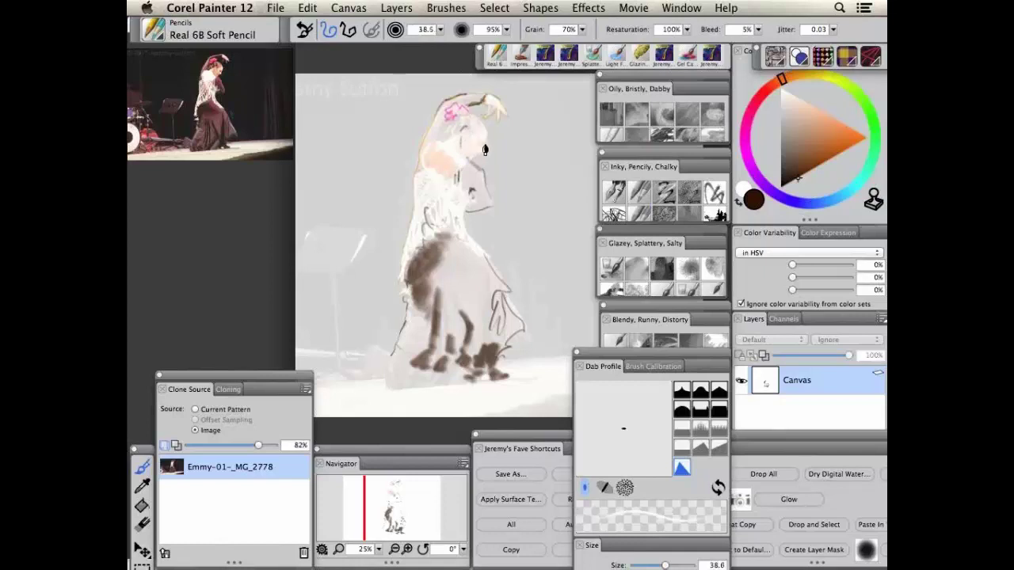
pyautogui.scroll(3, 485, 149)
pyautogui.moveTo(370, 137); pyautogui.dragTo(503, 383)
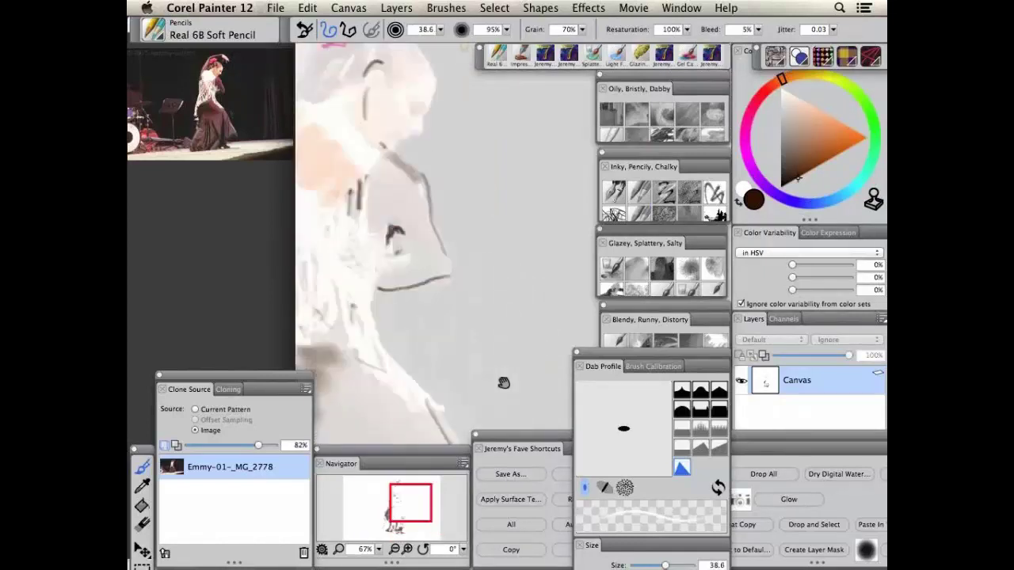
pyautogui.moveTo(429, 68); pyautogui.dragTo(488, 178)
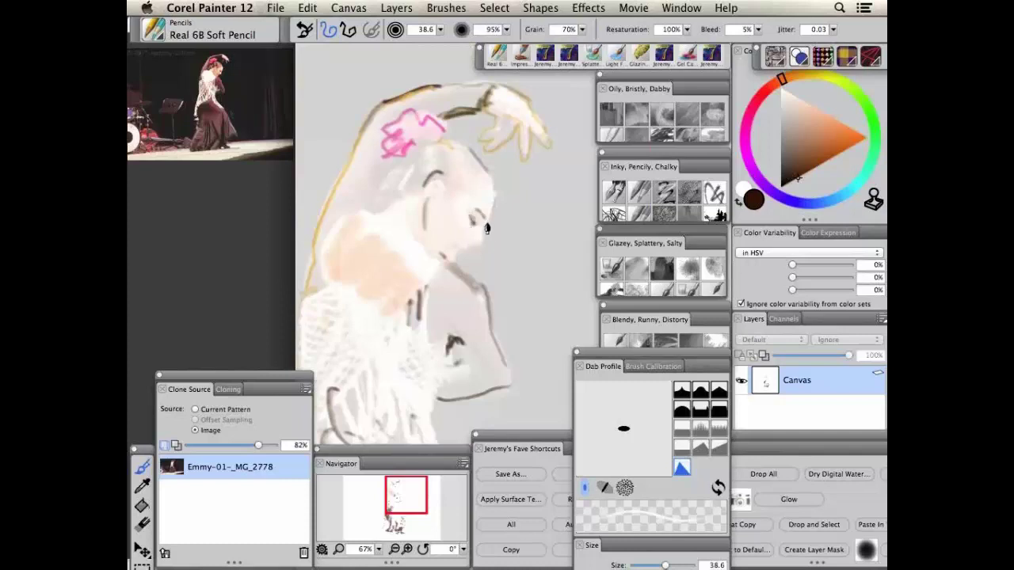
# Add short hair strokes around the ear and nape in alternating light orange and dark brown
pyautogui.click(833, 118)
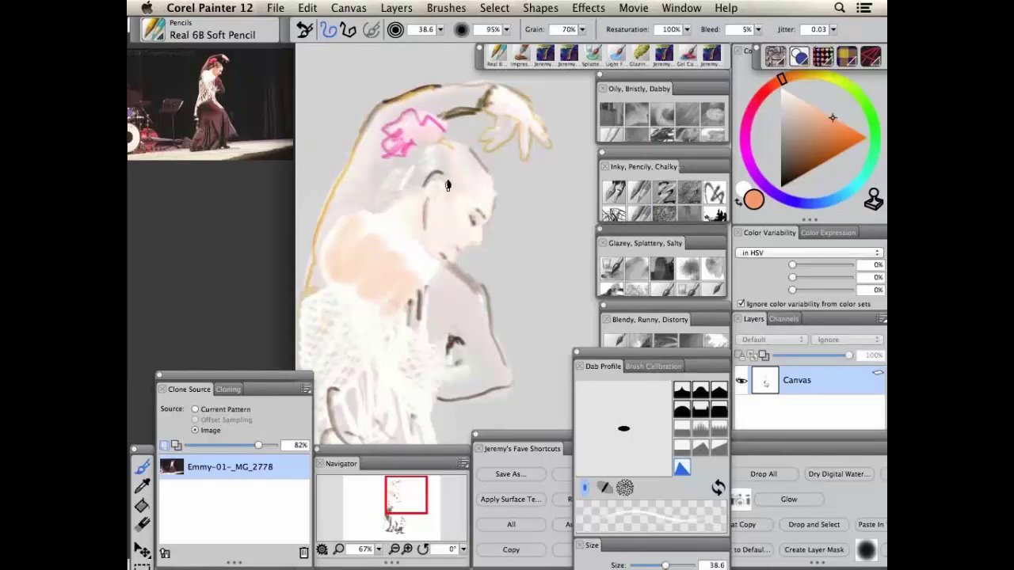
pyautogui.moveTo(438, 156)
pyautogui.mouseDown()
pyautogui.moveTo(417, 178)
pyautogui.moveTo(421, 187)
pyautogui.moveTo(408, 180)
pyautogui.mouseUp()
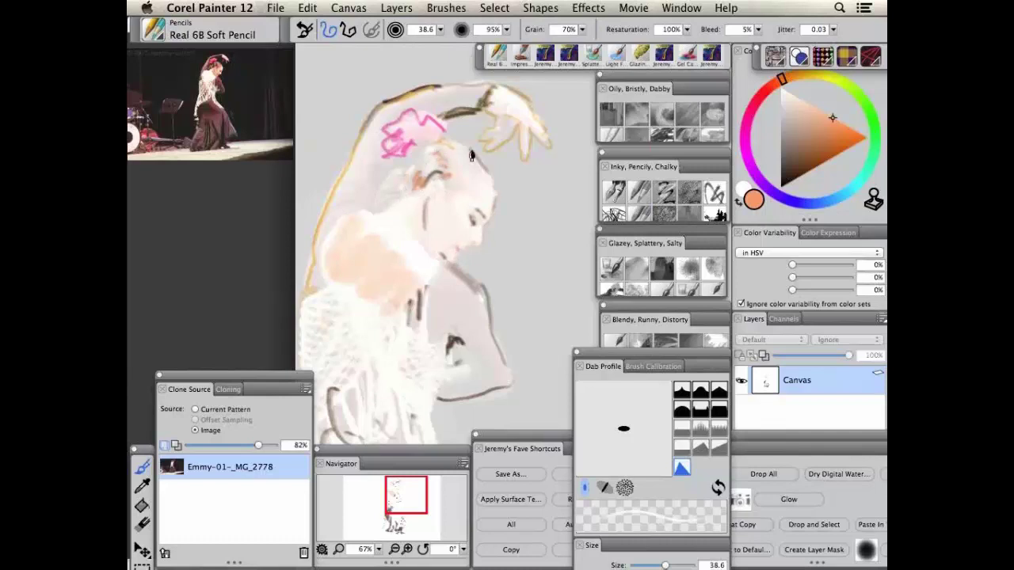
pyautogui.click(806, 173)
pyautogui.moveTo(396, 178)
pyautogui.mouseDown()
pyautogui.moveTo(373, 193)
pyautogui.moveTo(386, 206)
pyautogui.moveTo(400, 195)
pyautogui.mouseUp()
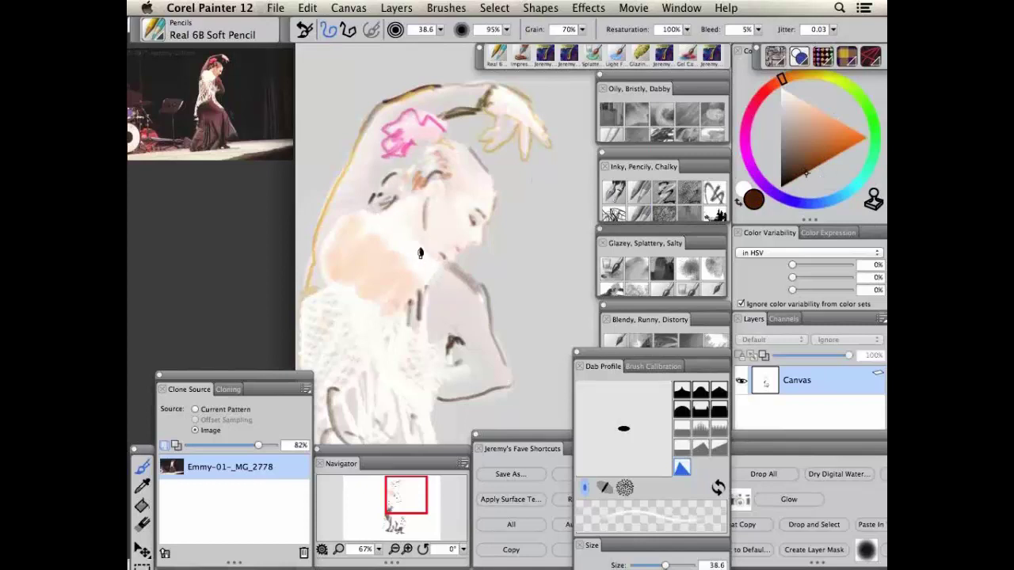
pyautogui.click(839, 122)
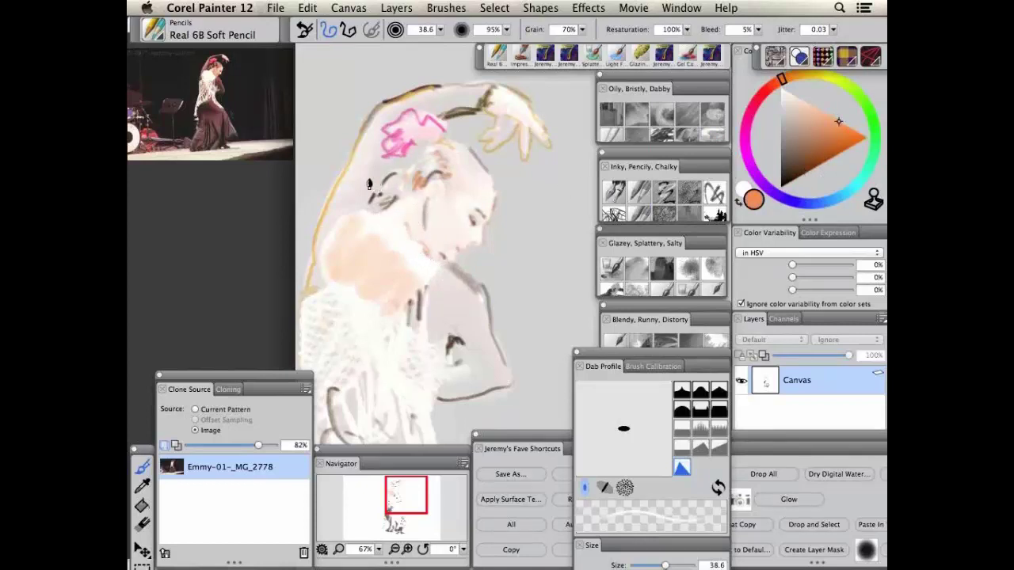
pyautogui.moveTo(369, 184)
pyautogui.mouseDown()
pyautogui.moveTo(347, 199)
pyautogui.moveTo(374, 215)
pyautogui.mouseUp()
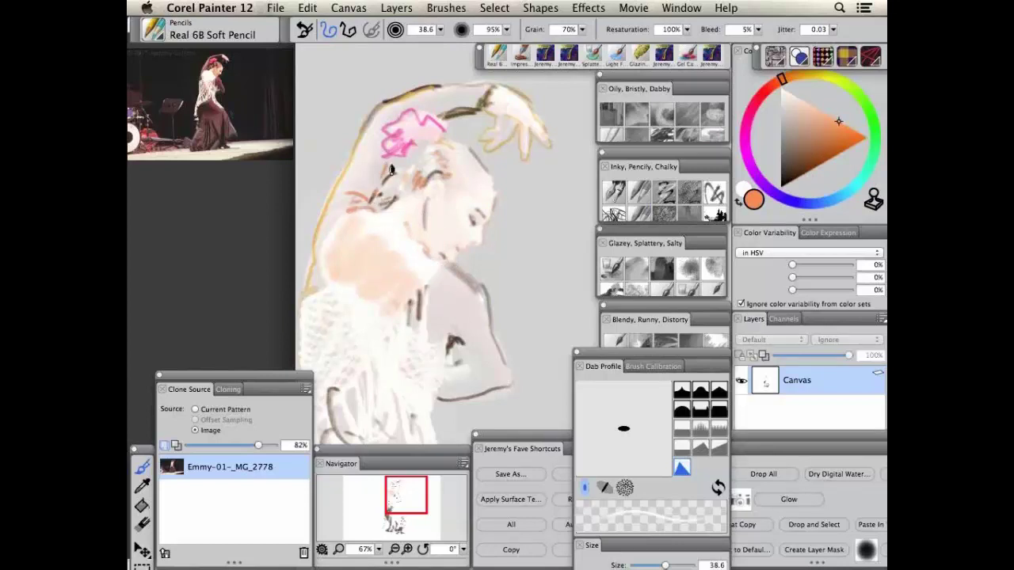
# Darken the centre of the hair flower with deep magenta scribbles
pyautogui.click(803, 169)
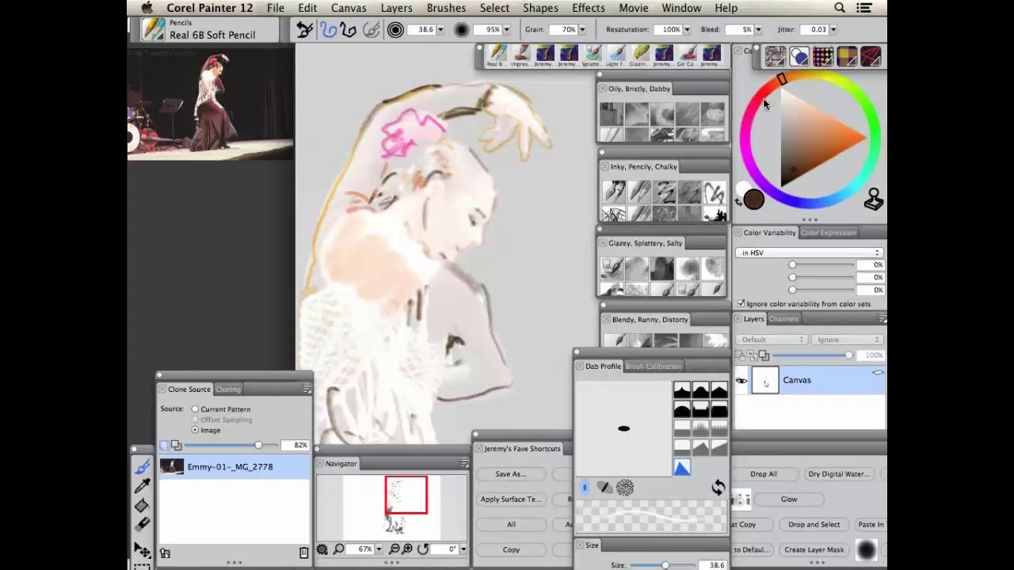
pyautogui.click(746, 128)
pyautogui.moveTo(398, 132)
pyautogui.mouseDown()
pyautogui.moveTo(419, 143)
pyautogui.moveTo(393, 145)
pyautogui.moveTo(418, 126)
pyautogui.mouseUp()
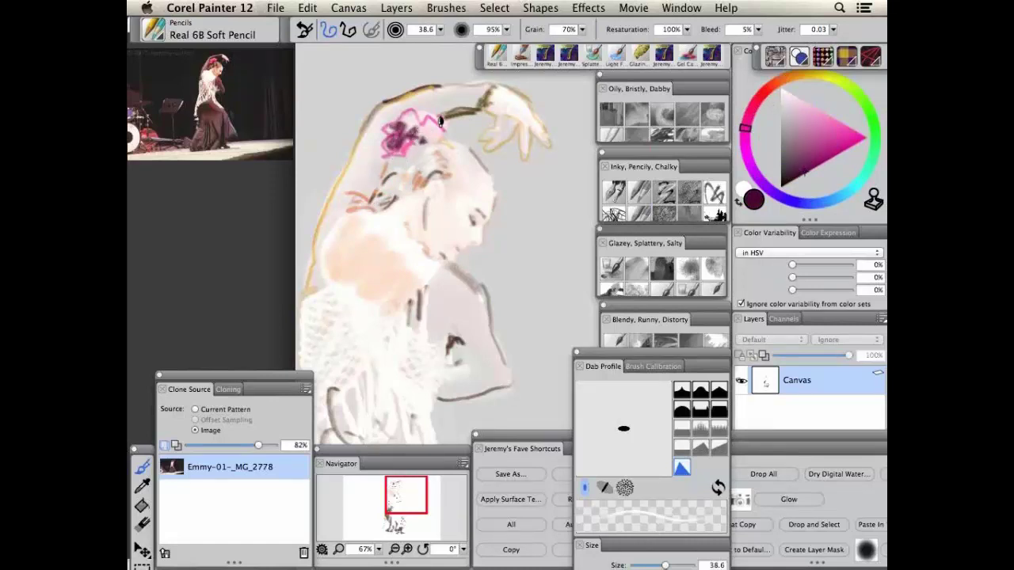
# Turn off tracing paper to review the whole drawing, and move the Fave Shortcuts panel so all its buttons are accessible
pyautogui.press('super+t')
pyautogui.press('super+minus')
pyautogui.press('super+minus')
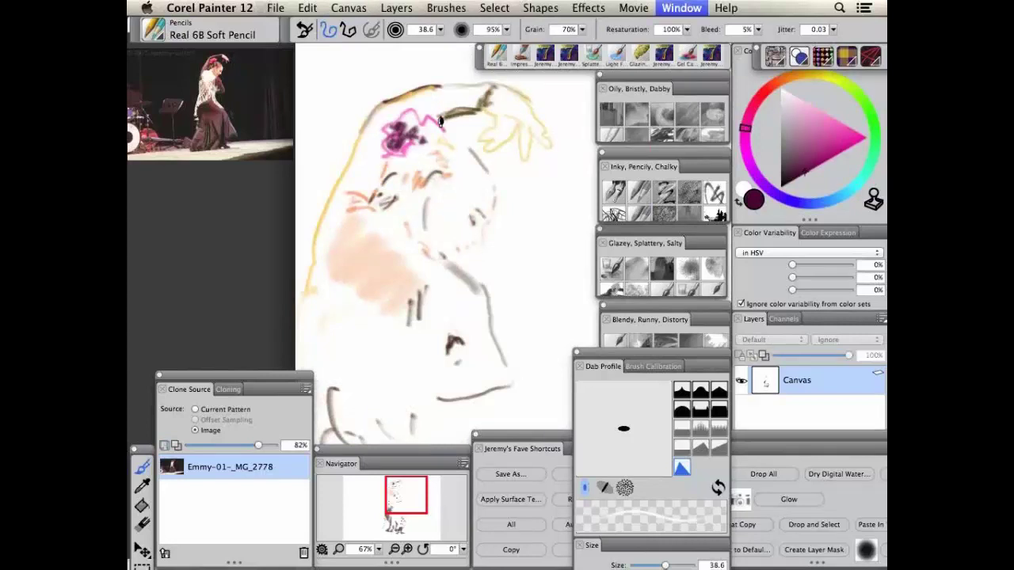
pyautogui.moveTo(537, 319)
pyautogui.mouseDown()
pyautogui.moveTo(527, 325)
pyautogui.moveTo(451, 210)
pyautogui.moveTo(483, 208)
pyautogui.moveTo(457, 236)
pyautogui.moveTo(469, 224)
pyautogui.moveTo(463, 205)
pyautogui.mouseUp()
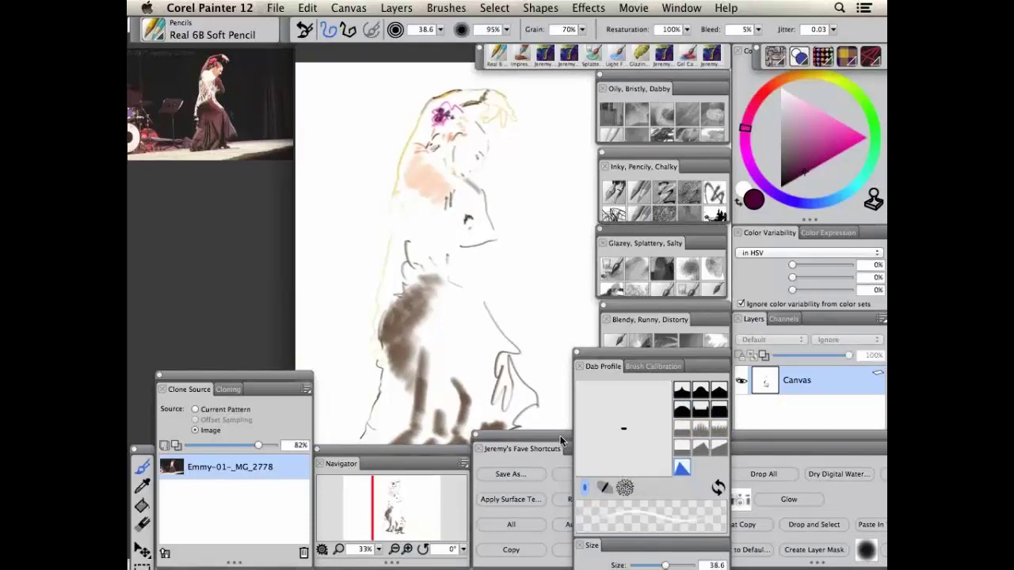
pyautogui.moveTo(560, 436); pyautogui.dragTo(406, 434)
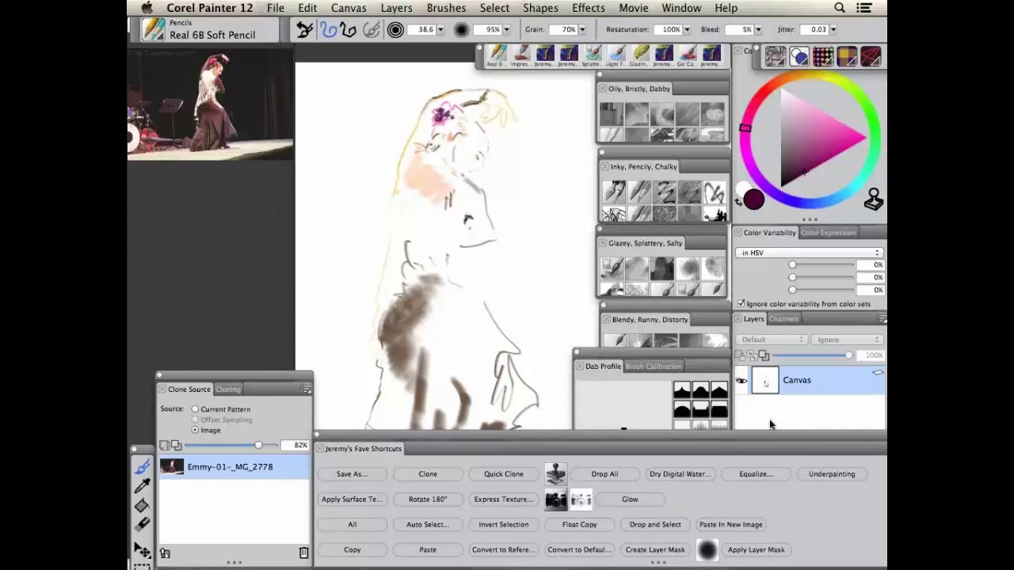
# Save the drawing with Iterative Save to the Desktop as emmy001 in Painter RIFF format
pyautogui.click(272, 8)
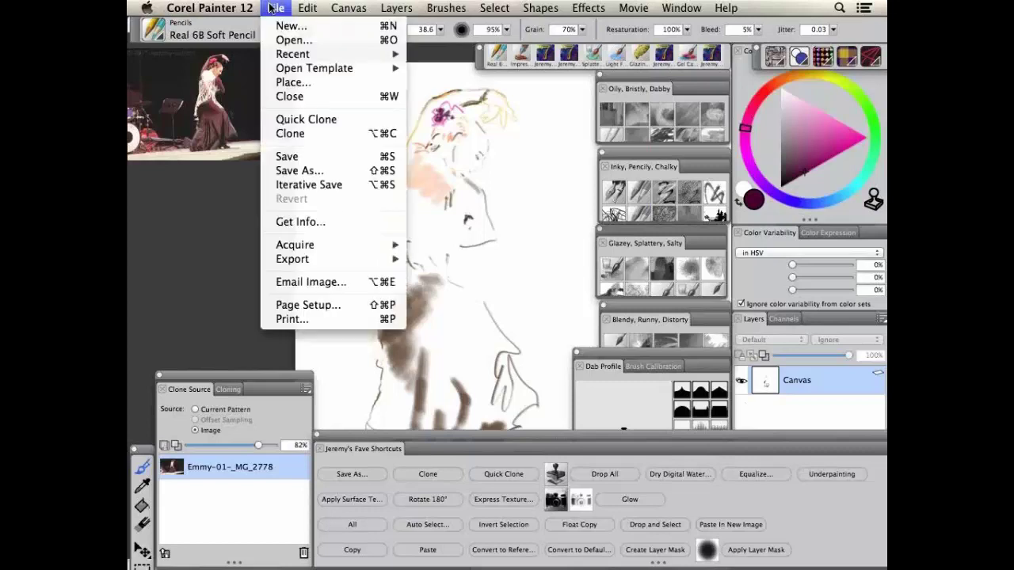
pyautogui.click(316, 191)
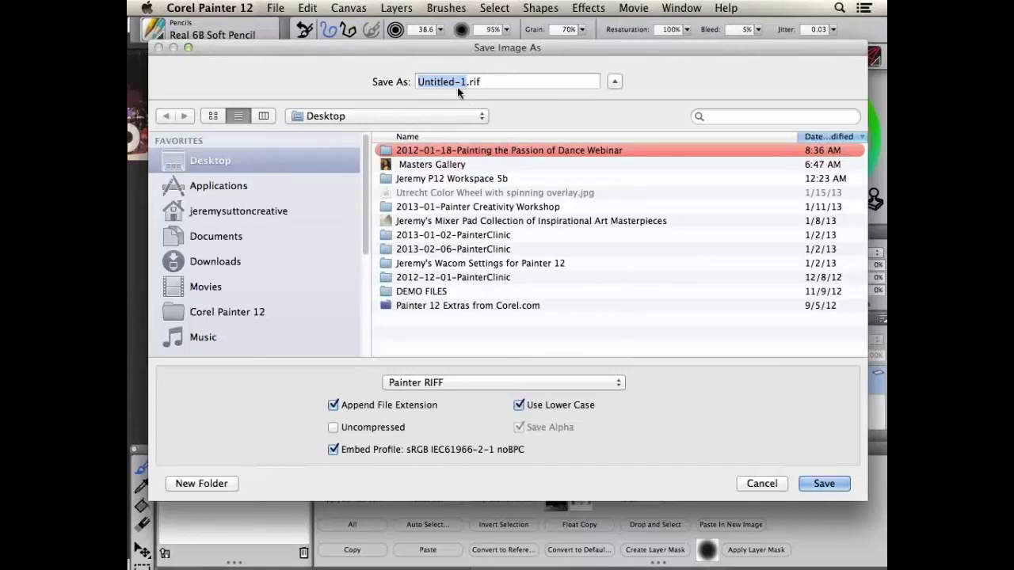
pyautogui.write('emmy')
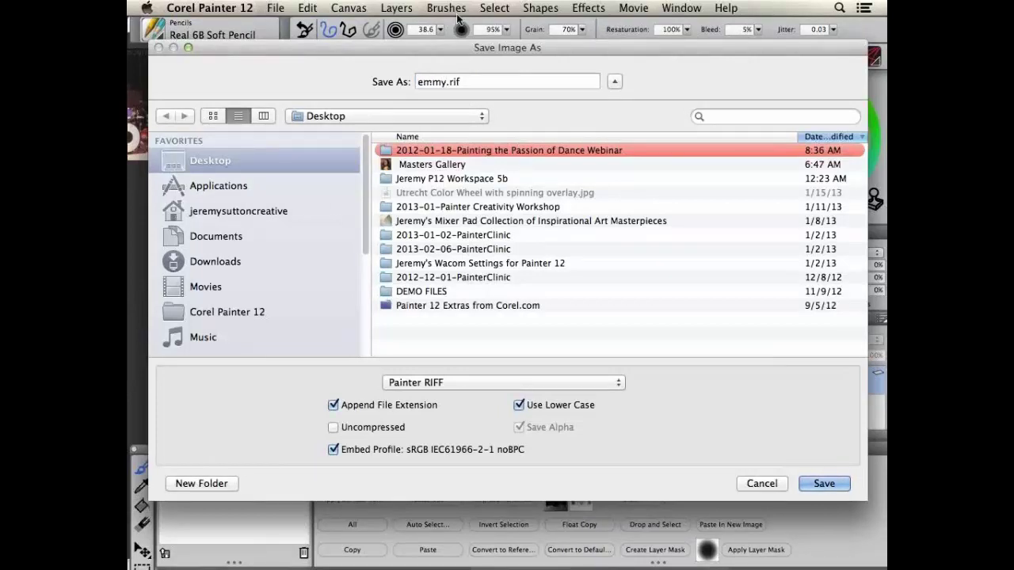
pyautogui.write('001')
pyautogui.press('Return')
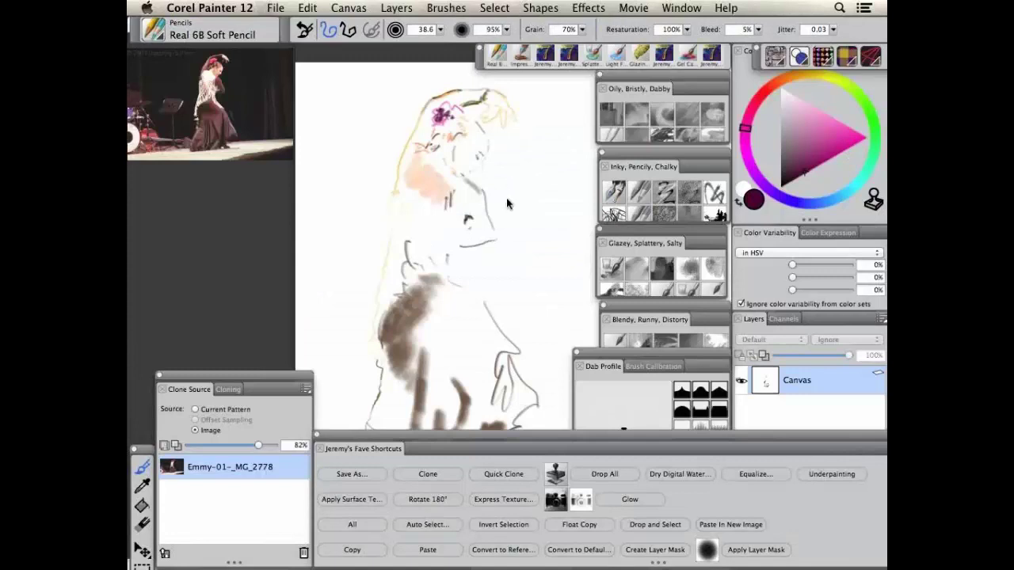
# Choose the Large Chalk - Grain 12 brush and shade the dancer's back in light golden orange
pyautogui.click(670, 213)
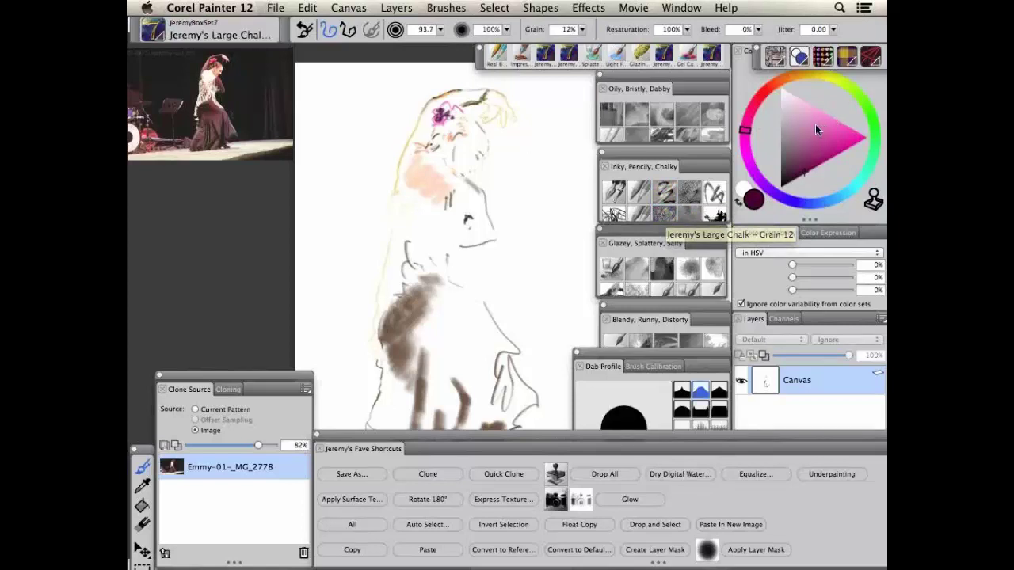
pyautogui.click(798, 73)
pyautogui.click(835, 119)
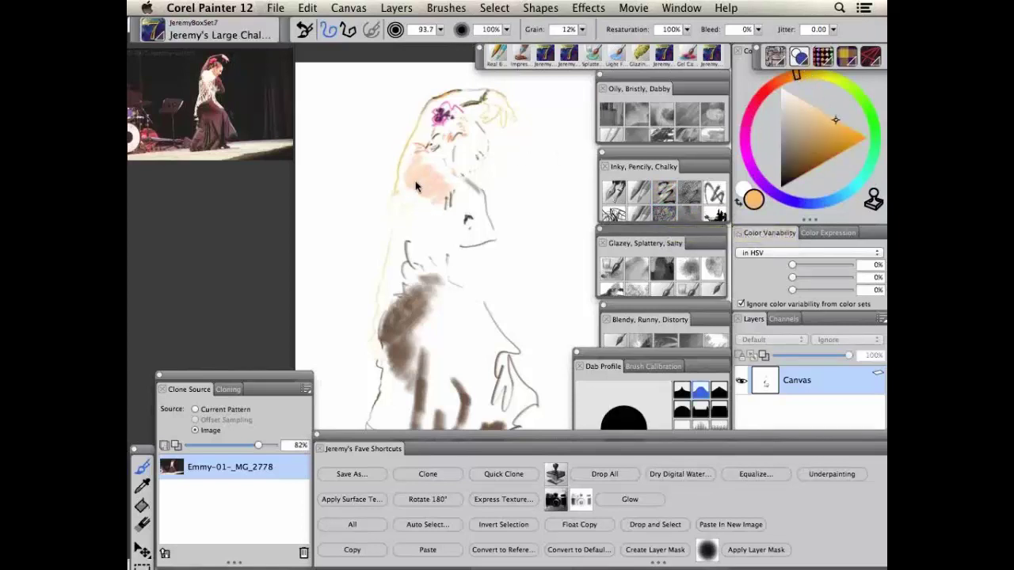
pyautogui.moveTo(412, 184)
pyautogui.mouseDown()
pyautogui.moveTo(416, 218)
pyautogui.moveTo(409, 189)
pyautogui.moveTo(399, 224)
pyautogui.moveTo(406, 173)
pyautogui.moveTo(405, 200)
pyautogui.moveTo(437, 206)
pyautogui.moveTo(417, 221)
pyautogui.mouseUp()
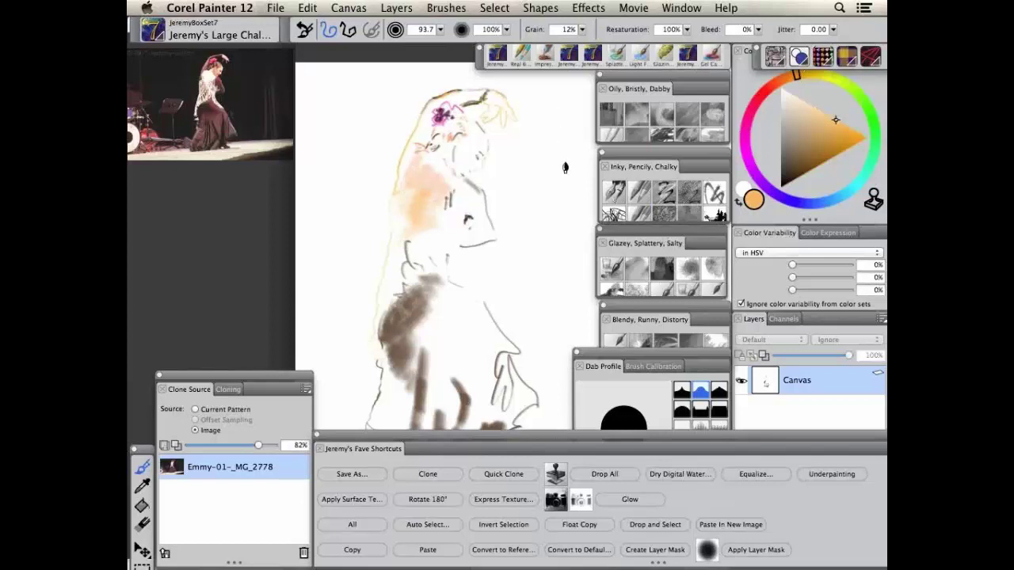
# Open the Paper Libraries panel and place it above the Clone Source panel, clear of the drawing
pyautogui.click(682, 8)
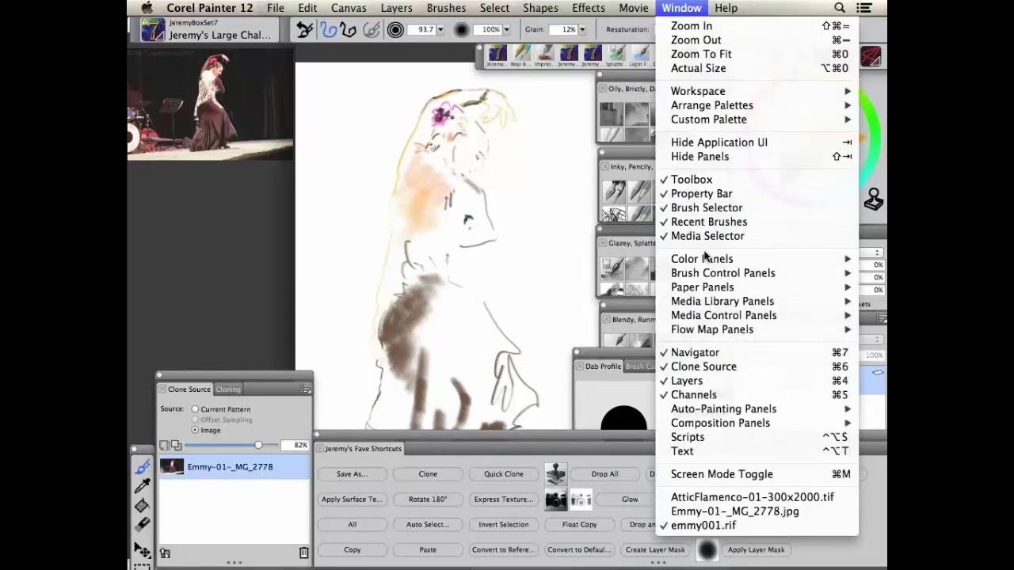
pyautogui.moveTo(706, 290)
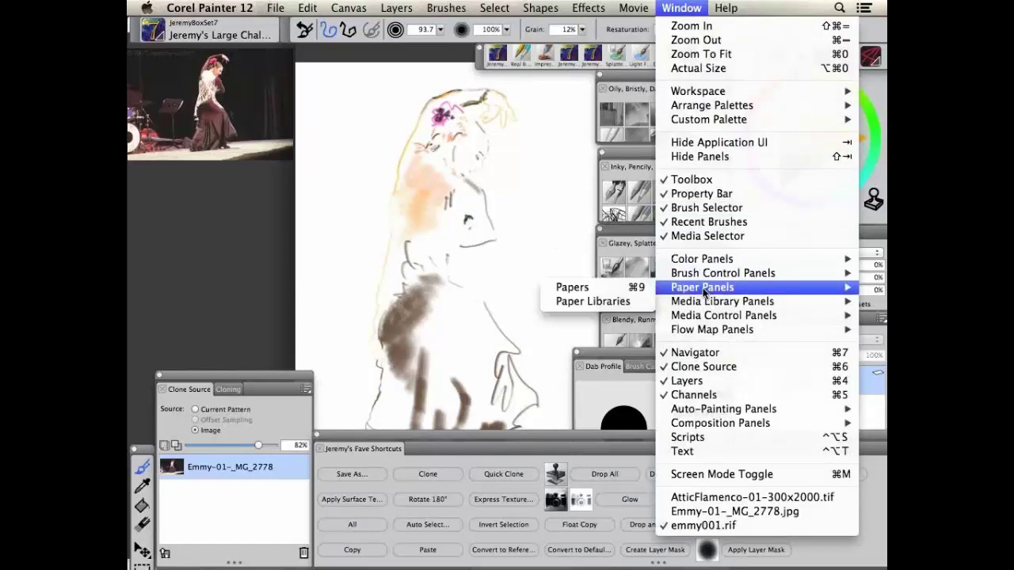
pyautogui.click(593, 302)
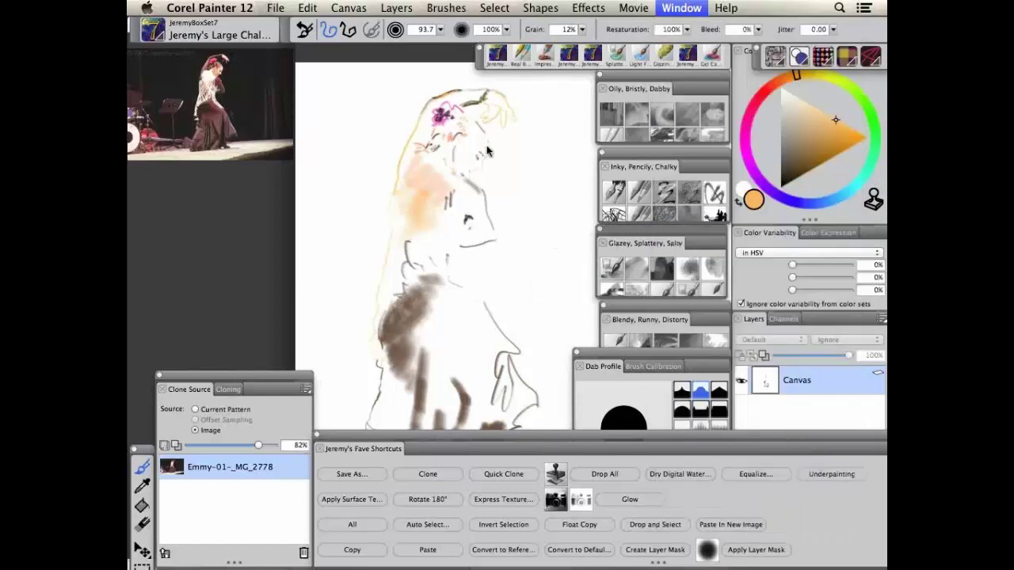
pyautogui.moveTo(789, 89); pyautogui.dragTo(242, 124)
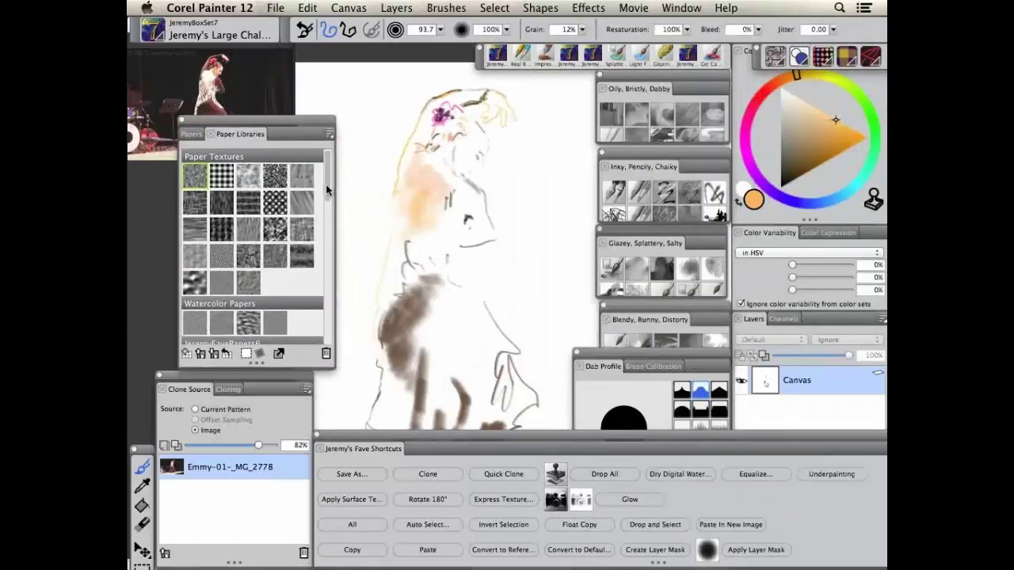
# Choose the Gatsby Lace paper texture and shade the dancer's back with it in light golden orange
pyautogui.moveTo(328, 197); pyautogui.dragTo(331, 229)
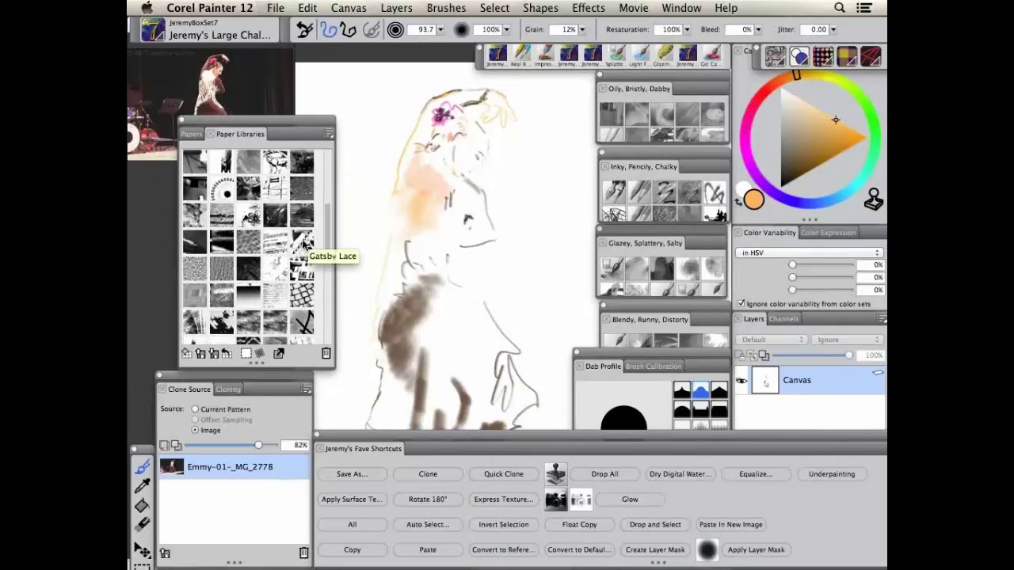
pyautogui.click(303, 246)
pyautogui.moveTo(428, 218); pyautogui.dragTo(396, 254)
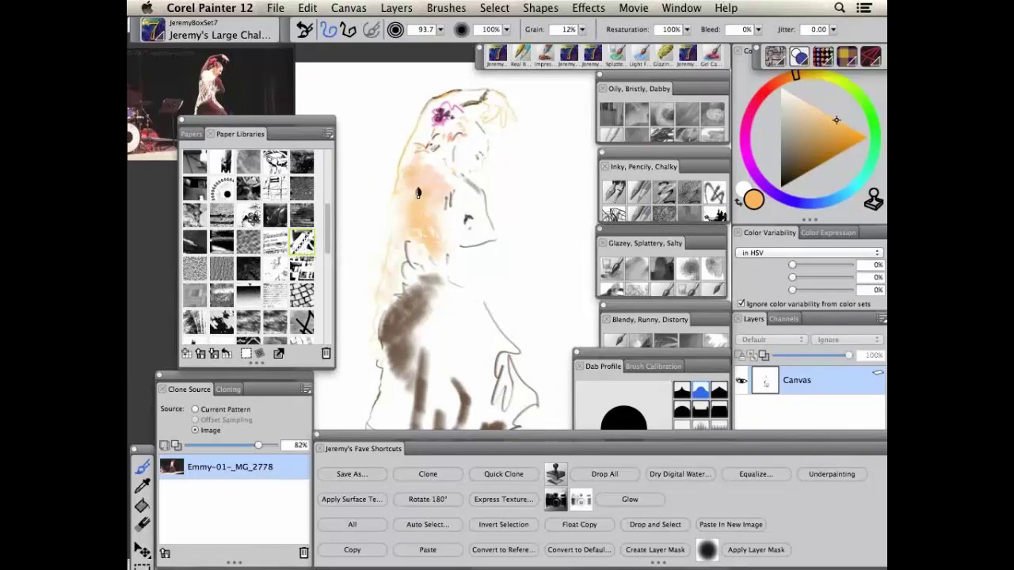
# Move the Paper Libraries panel clear of the reference photo and shade the dancer's upper back in textured reddish orange
pyautogui.moveTo(324, 120); pyautogui.dragTo(276, 195)
pyautogui.click(778, 80)
pyautogui.click(832, 130)
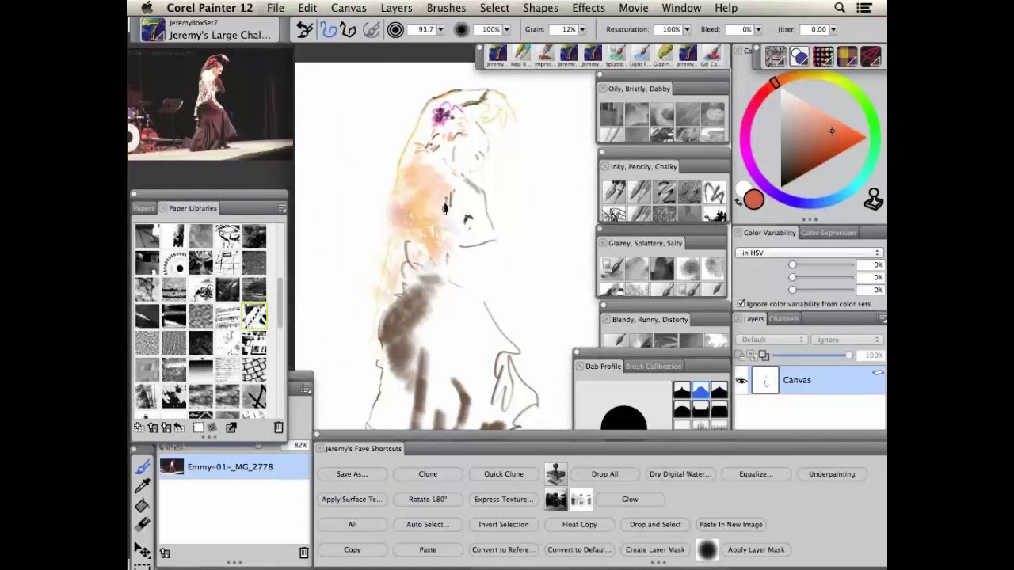
pyautogui.moveTo(438, 184); pyautogui.dragTo(412, 162)
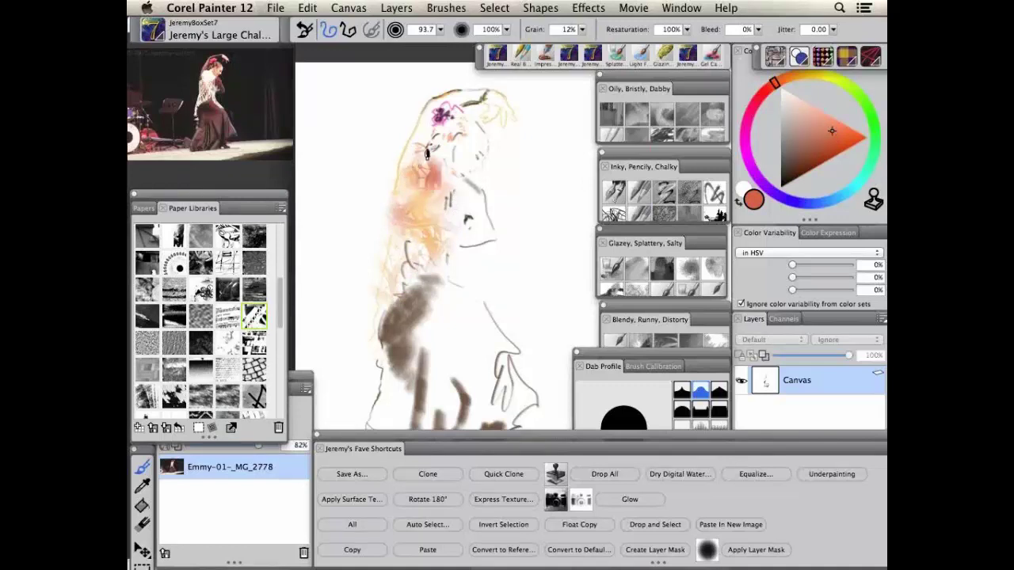
# Switch to deep magenta for the flower in her hair and return to the Paper Textures group of the paper library
pyautogui.click(745, 145)
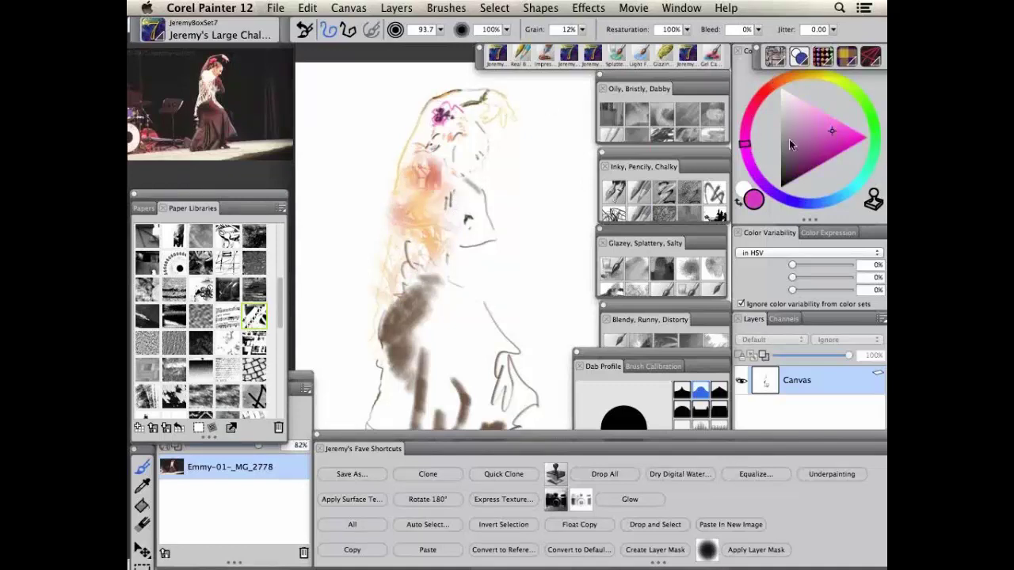
pyautogui.click(841, 154)
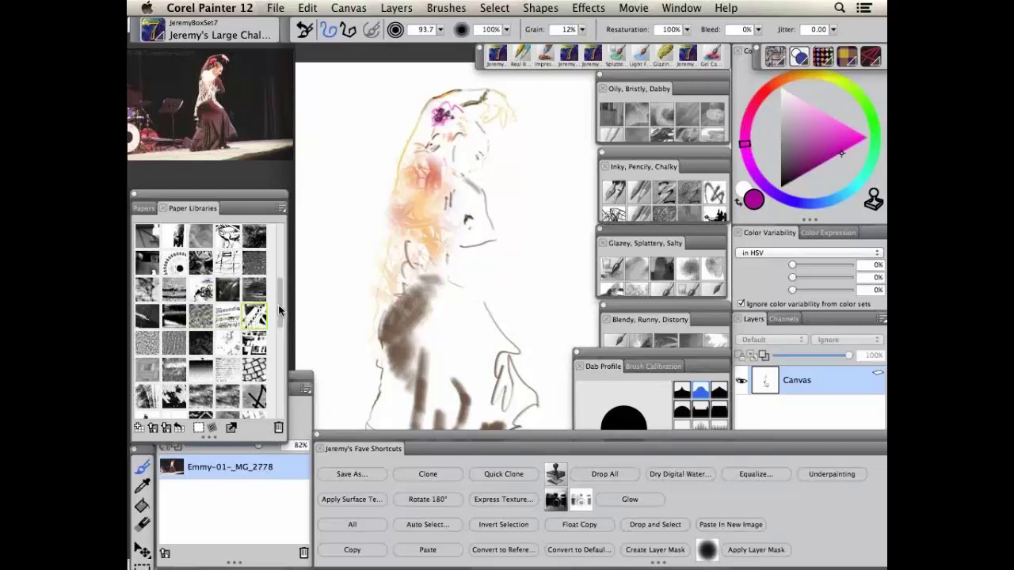
pyautogui.moveTo(278, 305); pyautogui.dragTo(278, 251)
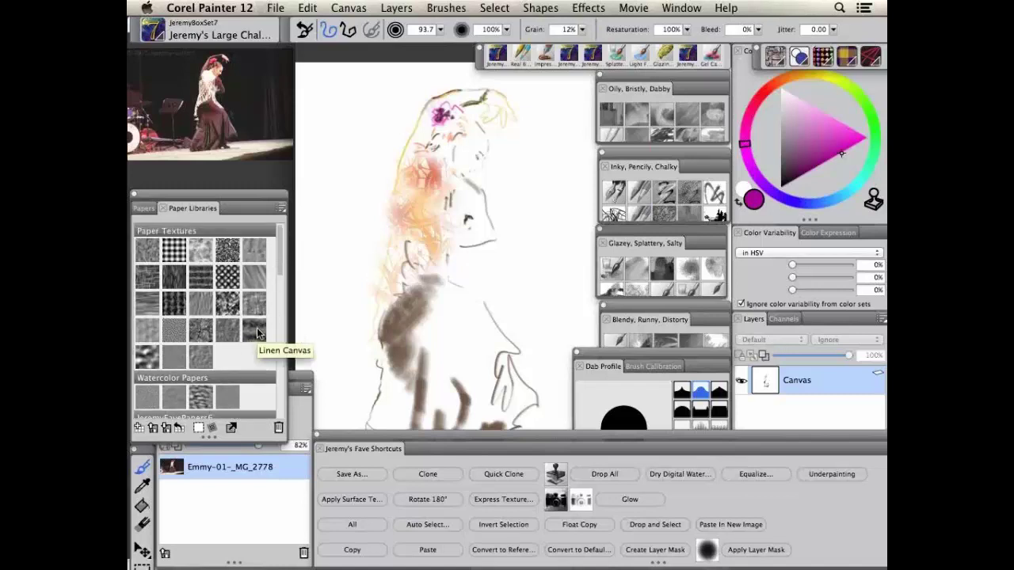
pyautogui.moveTo(281, 265)
pyautogui.mouseDown()
pyautogui.moveTo(288, 404)
pyautogui.moveTo(290, 257)
pyautogui.mouseUp()
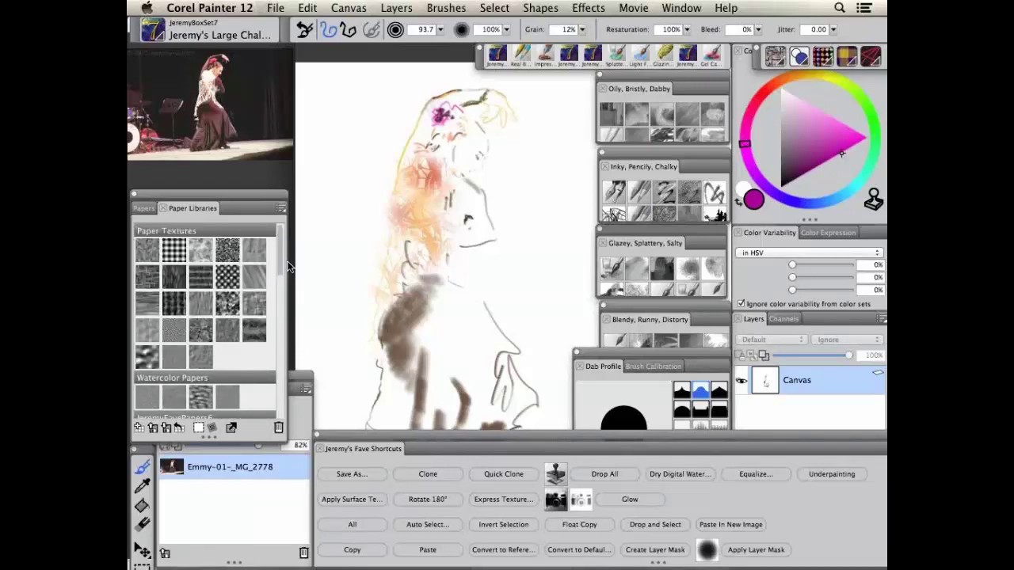
# Choose the coarse paper in the third row, fourth column of Paper Textures and shade the floor in very dark brown and dark red
pyautogui.click(226, 304)
pyautogui.press('super+minus')
pyautogui.press('super+minus')
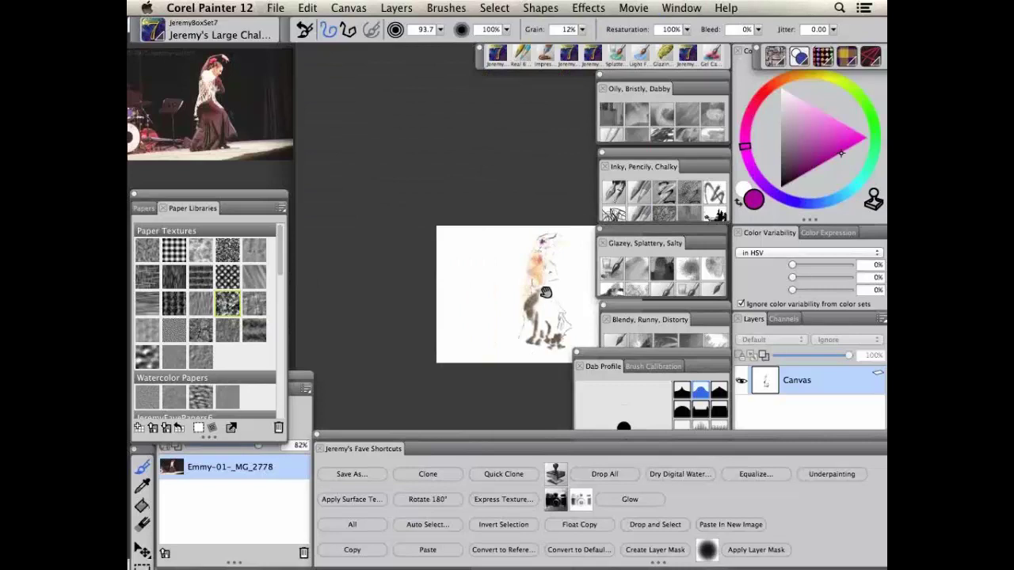
pyautogui.press('super+plus')
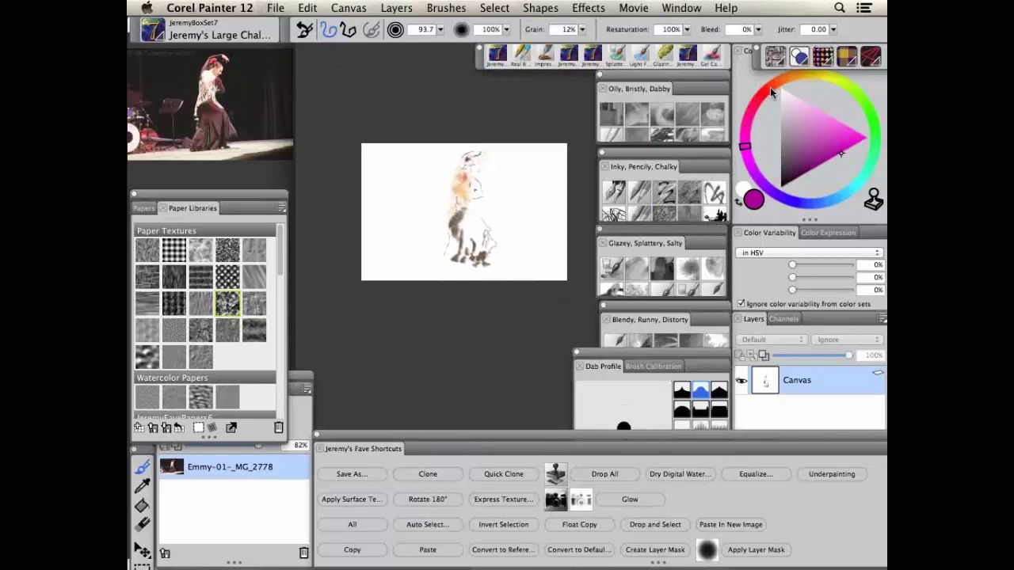
pyautogui.click(773, 93)
pyautogui.click(793, 180)
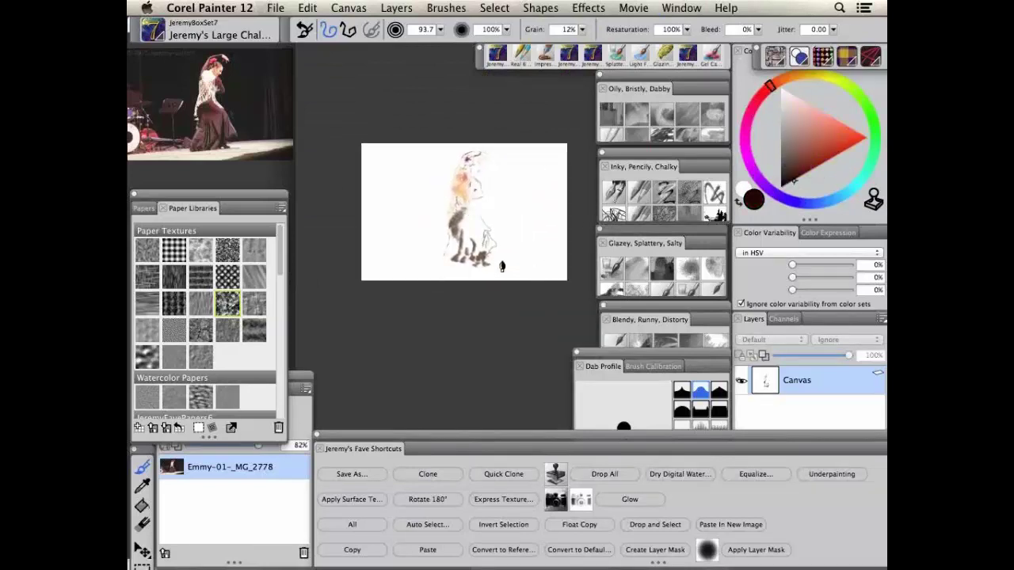
pyautogui.moveTo(501, 266)
pyautogui.mouseDown()
pyautogui.moveTo(532, 270)
pyautogui.moveTo(503, 277)
pyautogui.moveTo(524, 248)
pyautogui.moveTo(484, 278)
pyautogui.moveTo(503, 268)
pyautogui.moveTo(508, 282)
pyautogui.moveTo(460, 271)
pyautogui.moveTo(521, 262)
pyautogui.mouseUp()
pyautogui.click(822, 164)
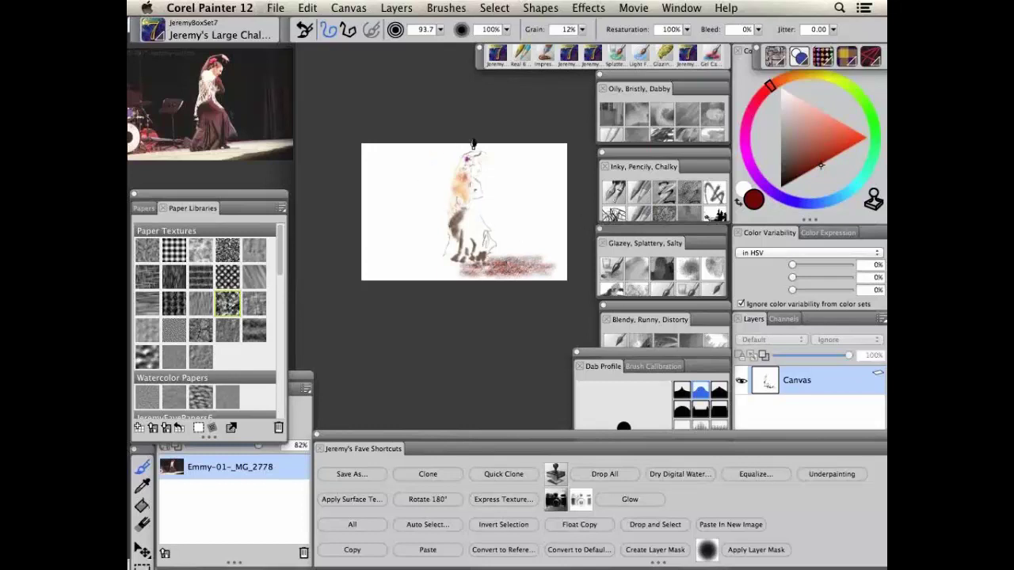
# Shade the background behind the dancer's back with the same coarse texture in near-black brown and dark plum
pyautogui.click(793, 183)
pyautogui.moveTo(430, 185)
pyautogui.mouseDown()
pyautogui.moveTo(437, 168)
pyautogui.moveTo(443, 180)
pyautogui.moveTo(450, 174)
pyautogui.moveTo(440, 158)
pyautogui.moveTo(447, 186)
pyautogui.moveTo(448, 154)
pyautogui.moveTo(432, 203)
pyautogui.mouseUp()
pyautogui.click(753, 109)
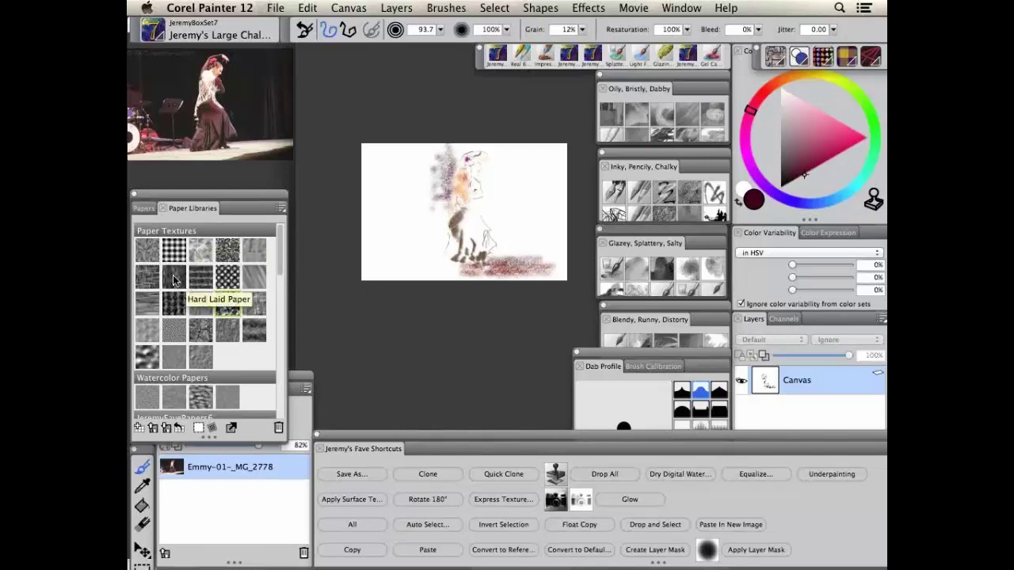
# Select the Hard Laid Paper texture and turn on Clone Color for the chalk, with the dancer's upper body in close view
pyautogui.click(174, 280)
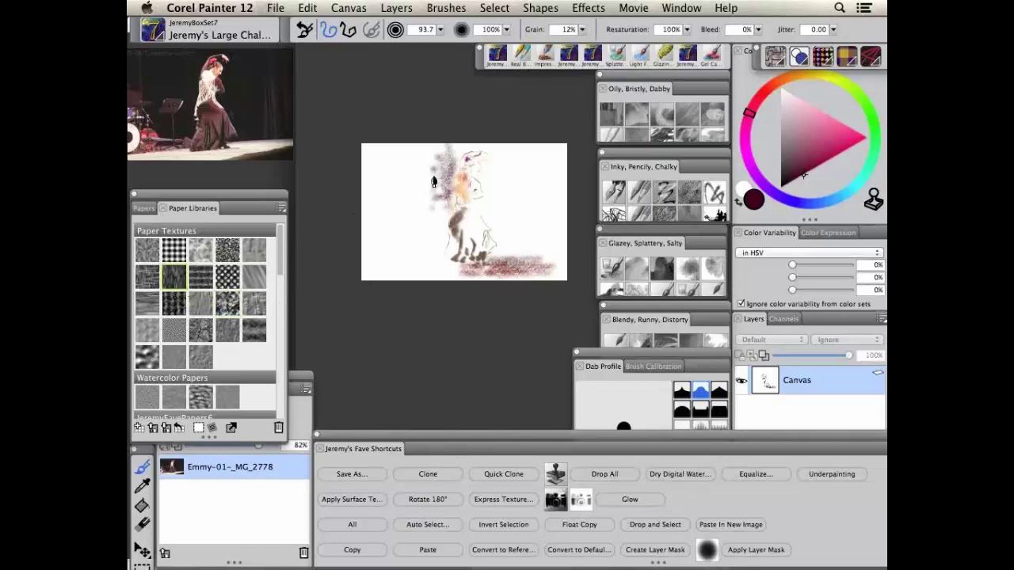
pyautogui.press('super+equal')
pyautogui.moveTo(430, 177)
pyautogui.mouseDown()
pyautogui.moveTo(386, 132)
pyautogui.moveTo(566, 312)
pyautogui.moveTo(552, 276)
pyautogui.moveTo(536, 290)
pyautogui.moveTo(532, 351)
pyautogui.mouseUp()
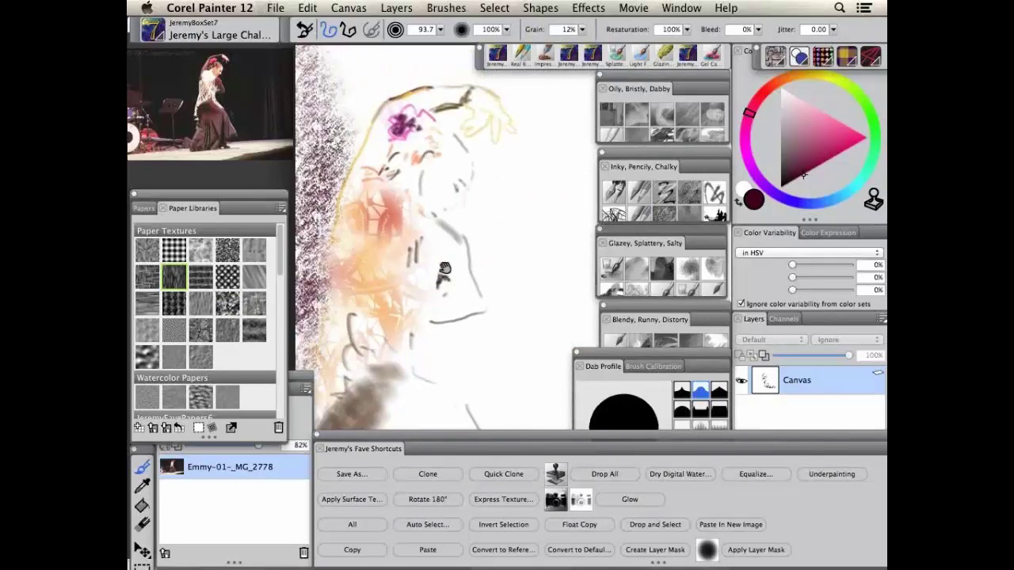
pyautogui.moveTo(444, 273); pyautogui.dragTo(426, 254)
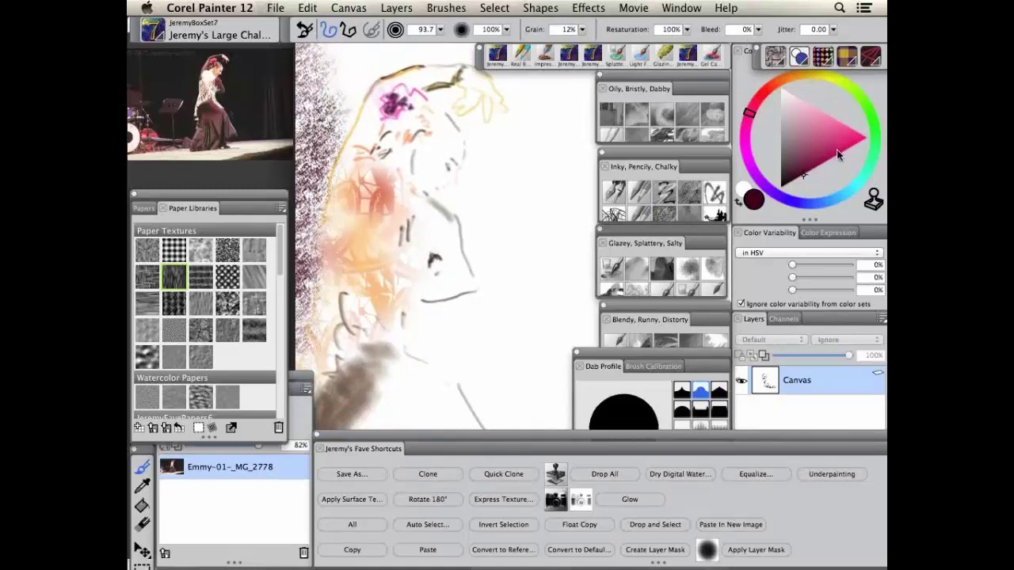
pyautogui.click(873, 201)
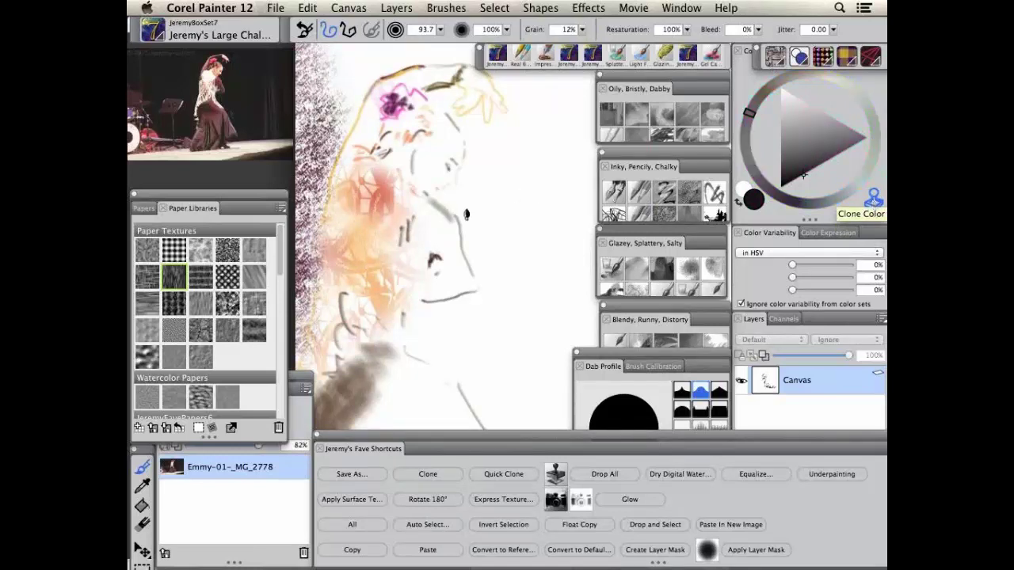
# Shade the dancer's chest, hair flower, hair, raised arm and waist with grainy chalk strokes in colors cloned from the photo
pyautogui.moveTo(431, 222)
pyautogui.mouseDown()
pyautogui.moveTo(405, 212)
pyautogui.moveTo(423, 213)
pyautogui.moveTo(454, 274)
pyautogui.mouseUp()
pyautogui.moveTo(388, 145)
pyautogui.mouseDown()
pyautogui.moveTo(410, 129)
pyautogui.moveTo(395, 105)
pyautogui.mouseUp()
pyautogui.moveTo(346, 167); pyautogui.dragTo(369, 135)
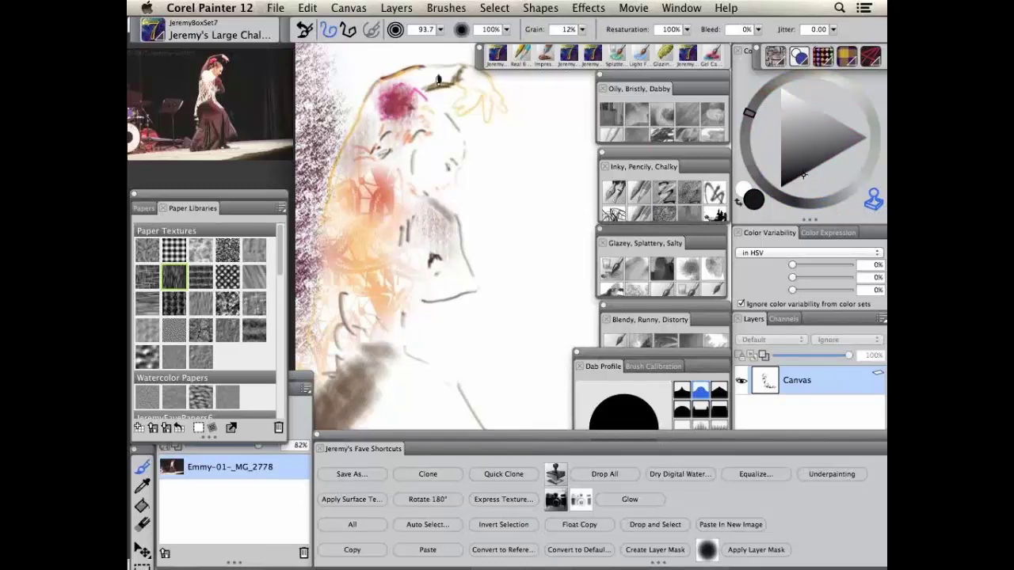
pyautogui.moveTo(415, 84); pyautogui.dragTo(466, 81)
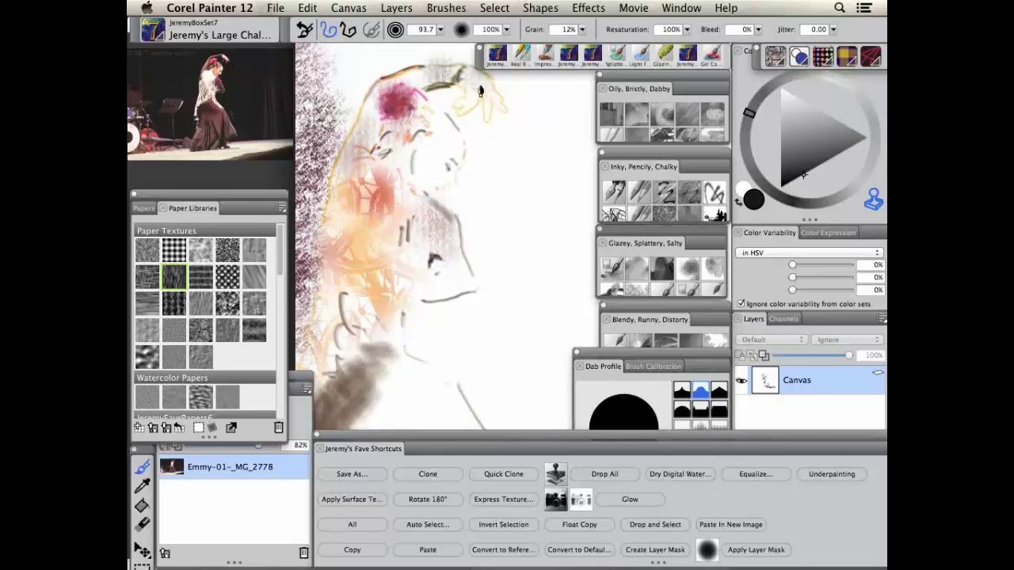
pyautogui.moveTo(397, 331)
pyautogui.mouseDown()
pyautogui.moveTo(408, 354)
pyautogui.moveTo(389, 366)
pyautogui.moveTo(416, 407)
pyautogui.moveTo(398, 378)
pyautogui.mouseUp()
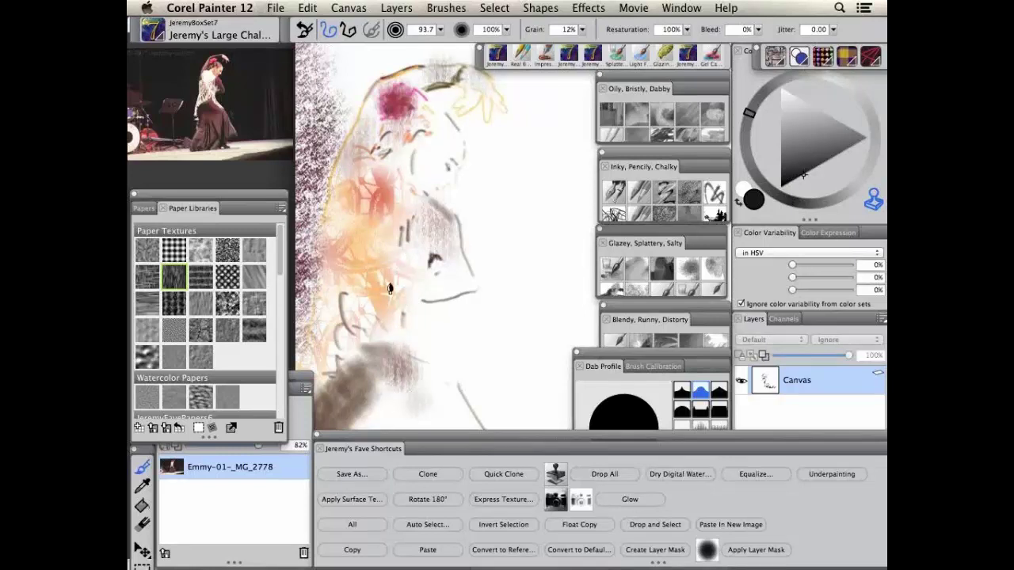
# Choose the Broad Water Brush at size 59.5 and paint a teal watercolor wash in the empty area in front of the dancer
pyautogui.click(613, 273)
pyautogui.click(850, 190)
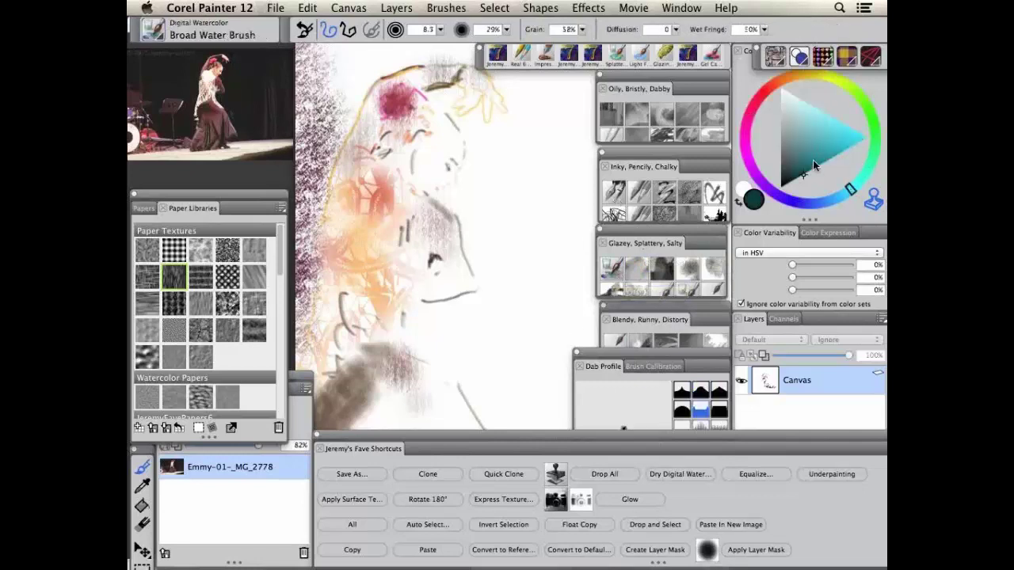
pyautogui.click(813, 160)
pyautogui.moveTo(511, 325)
pyautogui.mouseDown()
pyautogui.moveTo(515, 346)
pyautogui.moveTo(555, 341)
pyautogui.moveTo(544, 313)
pyautogui.moveTo(566, 317)
pyautogui.moveTo(503, 349)
pyautogui.moveTo(516, 361)
pyautogui.mouseUp()
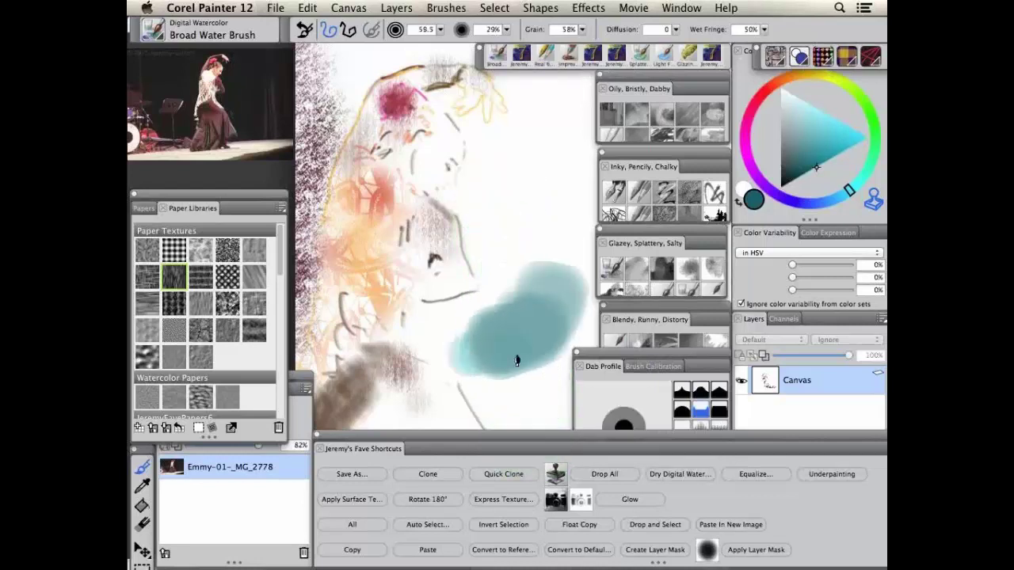
pyautogui.click(813, 138)
pyautogui.moveTo(516, 314); pyautogui.dragTo(467, 341)
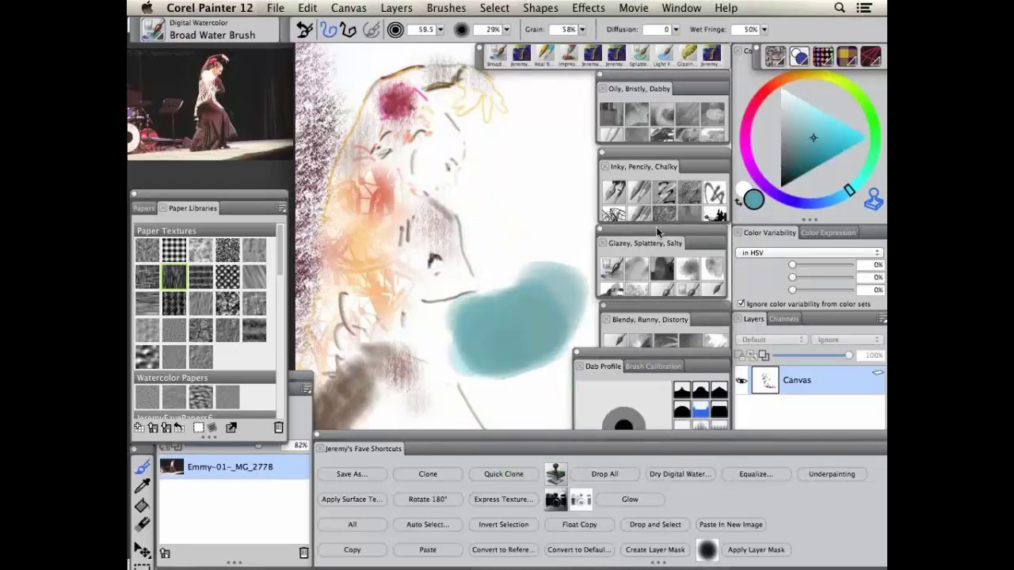
# Lighten and extend the wash in front of the dancer with pale cyan, upward and down along her skirt
pyautogui.click(809, 102)
pyautogui.moveTo(515, 290)
pyautogui.mouseDown()
pyautogui.moveTo(544, 322)
pyautogui.moveTo(525, 342)
pyautogui.moveTo(438, 348)
pyautogui.moveTo(463, 344)
pyautogui.moveTo(520, 390)
pyautogui.moveTo(487, 364)
pyautogui.moveTo(484, 396)
pyautogui.moveTo(518, 422)
pyautogui.mouseUp()
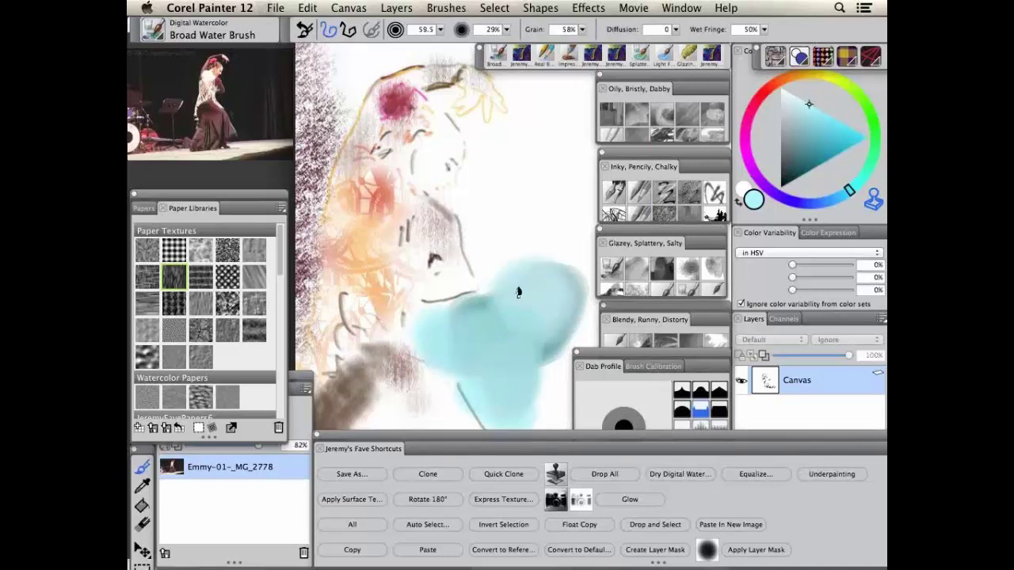
pyautogui.press('super+minus')
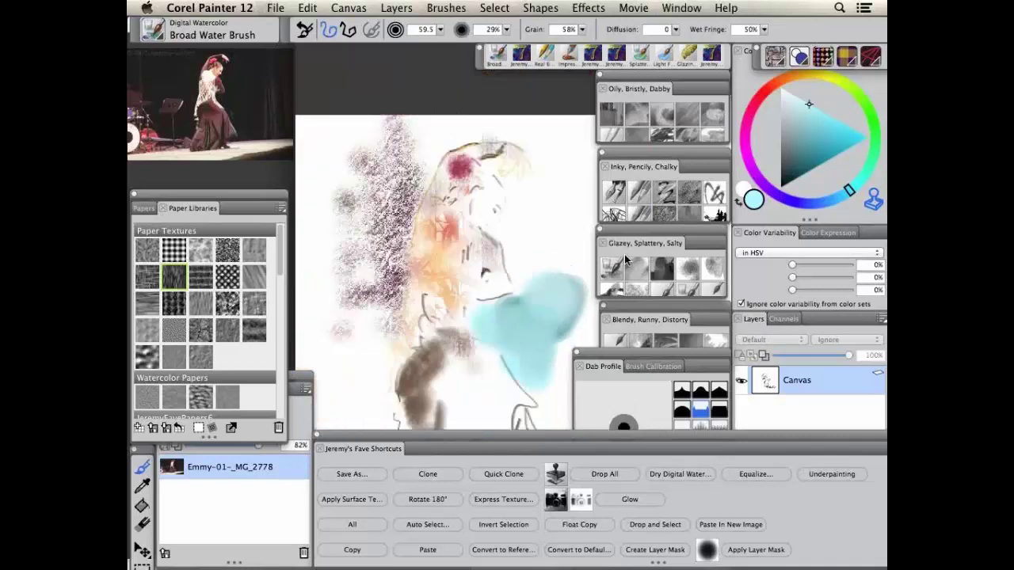
pyautogui.moveTo(522, 283)
pyautogui.mouseDown()
pyautogui.moveTo(529, 290)
pyautogui.moveTo(579, 271)
pyautogui.moveTo(573, 286)
pyautogui.mouseUp()
pyautogui.moveTo(547, 372)
pyautogui.mouseDown()
pyautogui.moveTo(575, 353)
pyautogui.moveTo(546, 398)
pyautogui.moveTo(563, 424)
pyautogui.mouseUp()
pyautogui.moveTo(578, 316)
pyautogui.mouseDown()
pyautogui.moveTo(557, 293)
pyautogui.moveTo(577, 267)
pyautogui.mouseUp()
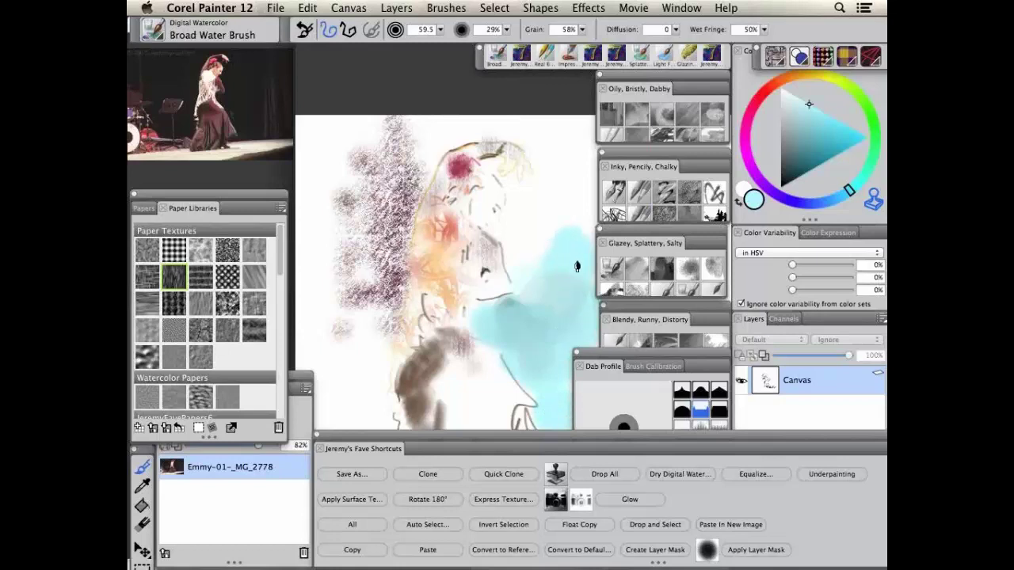
# Paint a dark crimson watercolor wash in the background behind the dancer's lower back and skirt
pyautogui.click(758, 98)
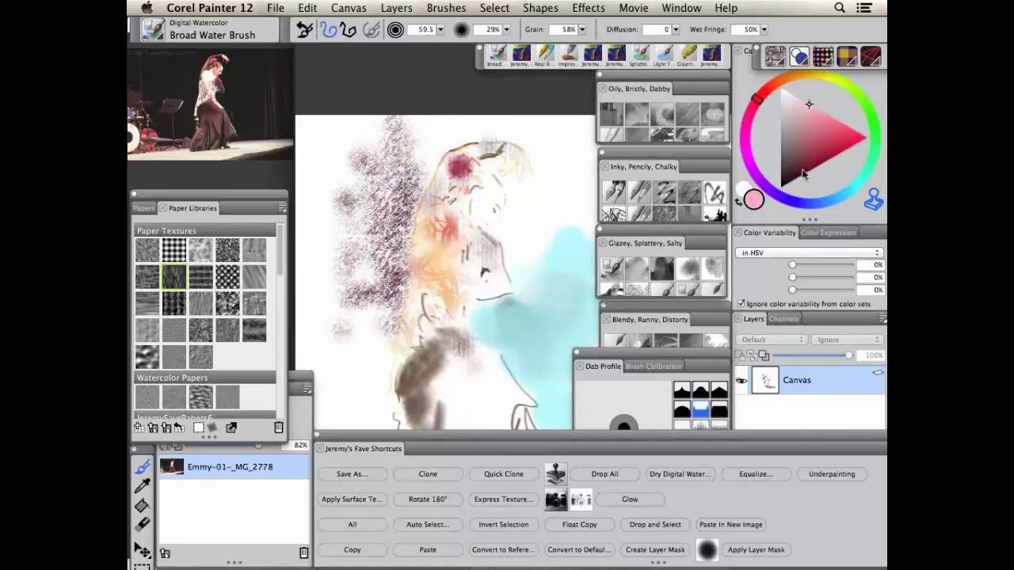
pyautogui.click(816, 168)
pyautogui.moveTo(333, 289)
pyautogui.mouseDown()
pyautogui.moveTo(363, 339)
pyautogui.moveTo(379, 280)
pyautogui.moveTo(360, 382)
pyautogui.moveTo(369, 390)
pyautogui.moveTo(376, 369)
pyautogui.moveTo(372, 410)
pyautogui.moveTo(343, 388)
pyautogui.moveTo(319, 298)
pyautogui.moveTo(362, 275)
pyautogui.moveTo(327, 323)
pyautogui.moveTo(332, 384)
pyautogui.moveTo(368, 368)
pyautogui.mouseUp()
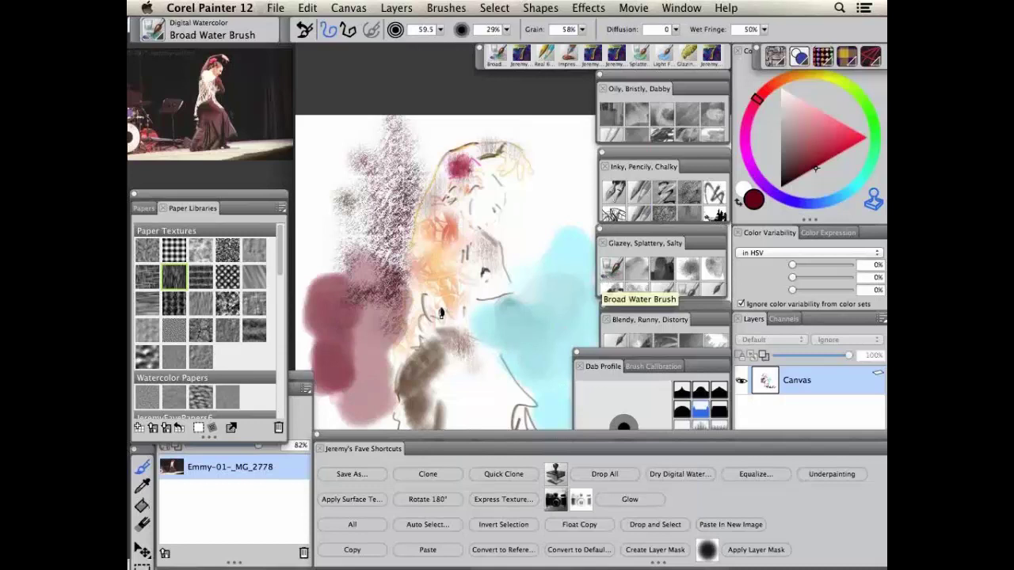
pyautogui.moveTo(372, 313)
pyautogui.mouseDown()
pyautogui.moveTo(358, 344)
pyautogui.moveTo(389, 346)
pyautogui.mouseUp()
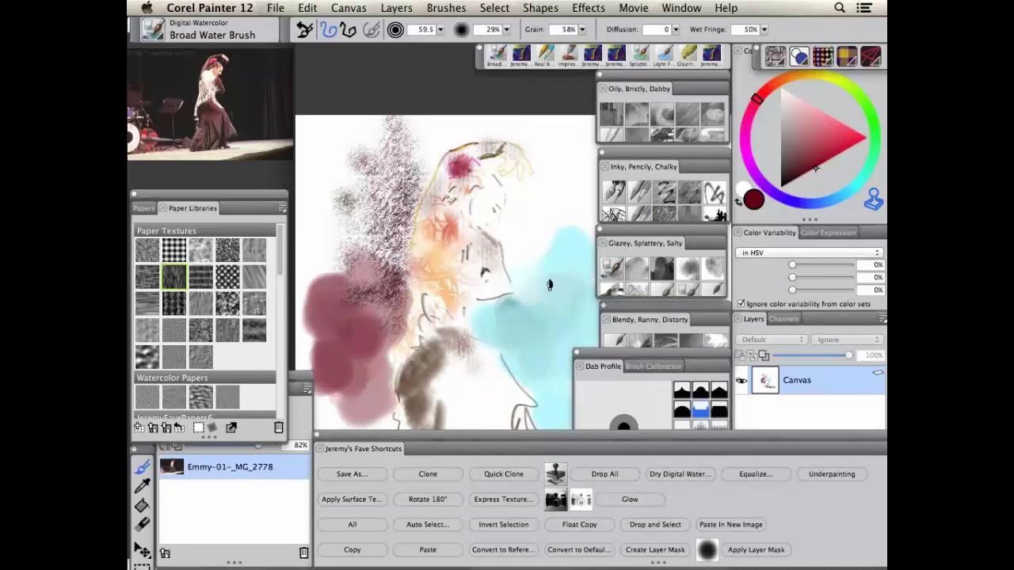
# Choose the Artists Palette Knife from JeremyBoxSet7 and try to smear the dark crimson wash behind the dancer
pyautogui.moveTo(420, 24); pyautogui.dragTo(417, 27)
pyautogui.click(152, 30)
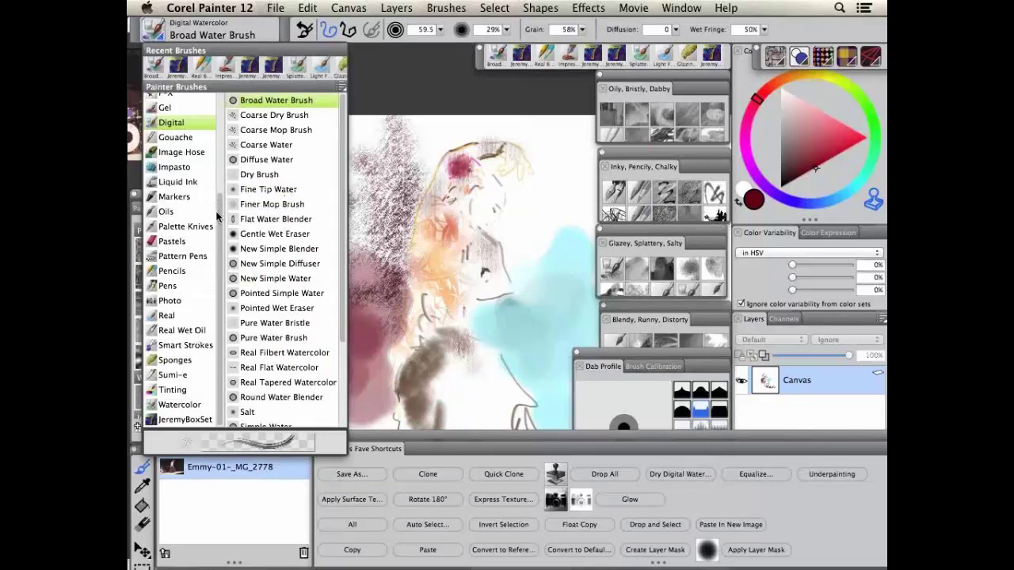
pyautogui.scroll(5, 220, 208)
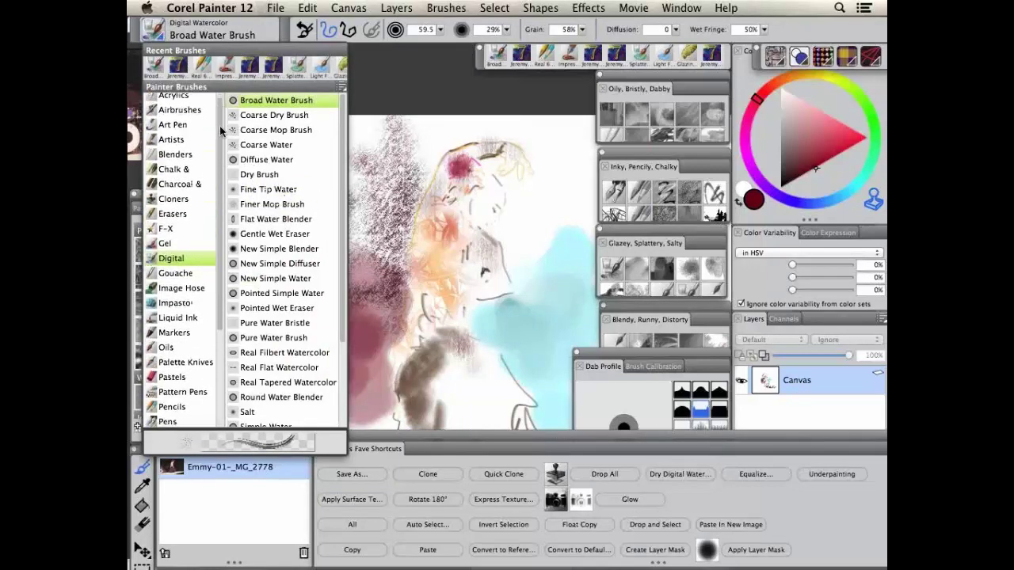
pyautogui.scroll(-3, 224, 198)
pyautogui.scroll(-2, 224, 198)
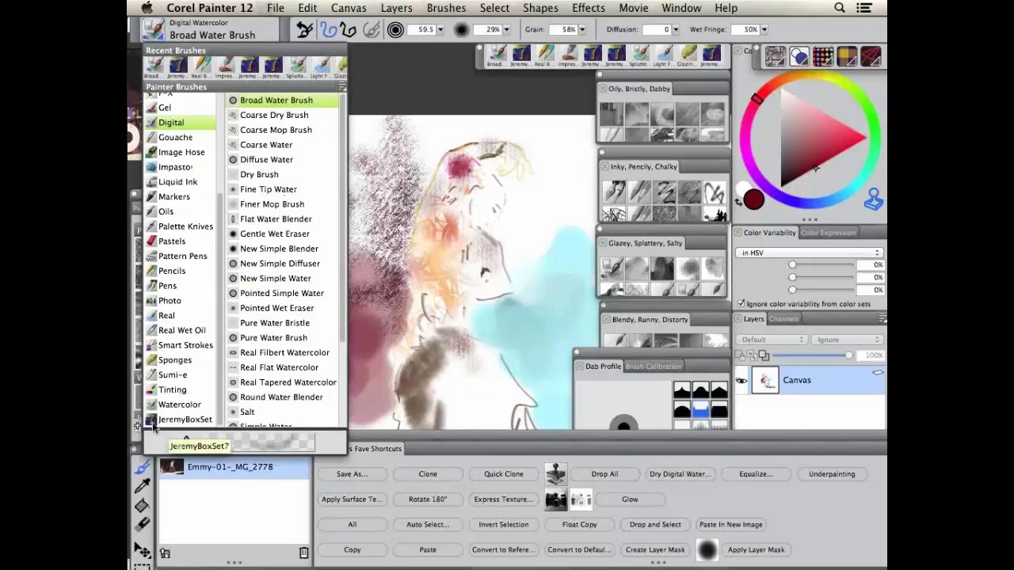
pyautogui.click(166, 420)
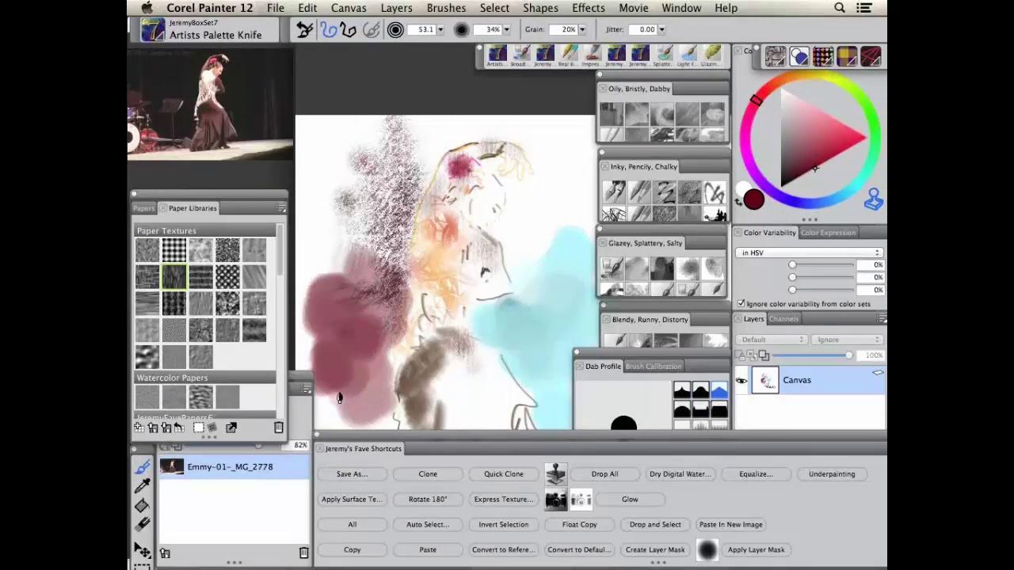
pyautogui.moveTo(346, 294)
pyautogui.mouseDown()
pyautogui.moveTo(381, 327)
pyautogui.moveTo(366, 331)
pyautogui.mouseUp()
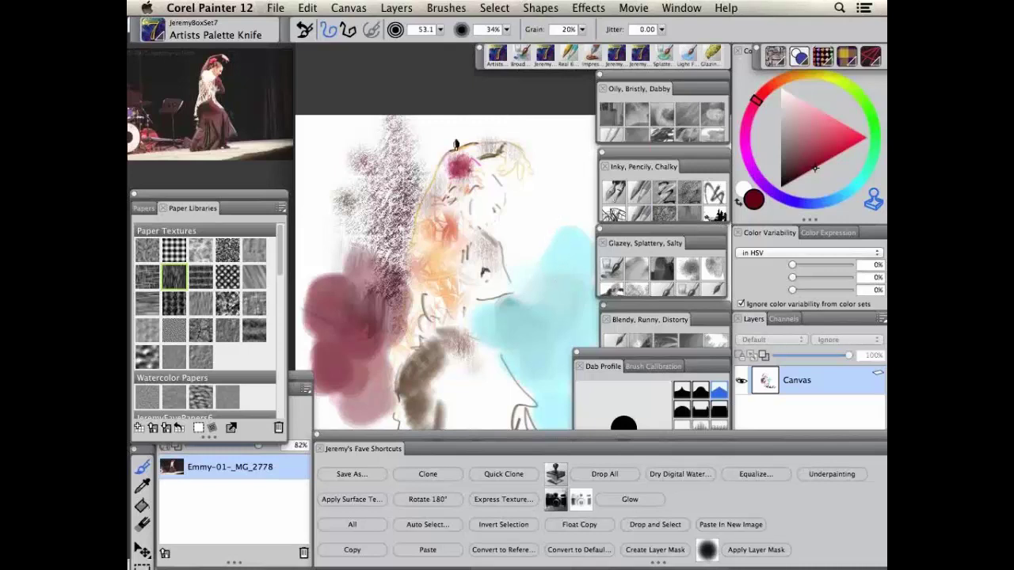
# Dry the digital watercolor and smear the edges of the dark crimson wash behind the dancer with the palette knife
pyautogui.click(396, 8)
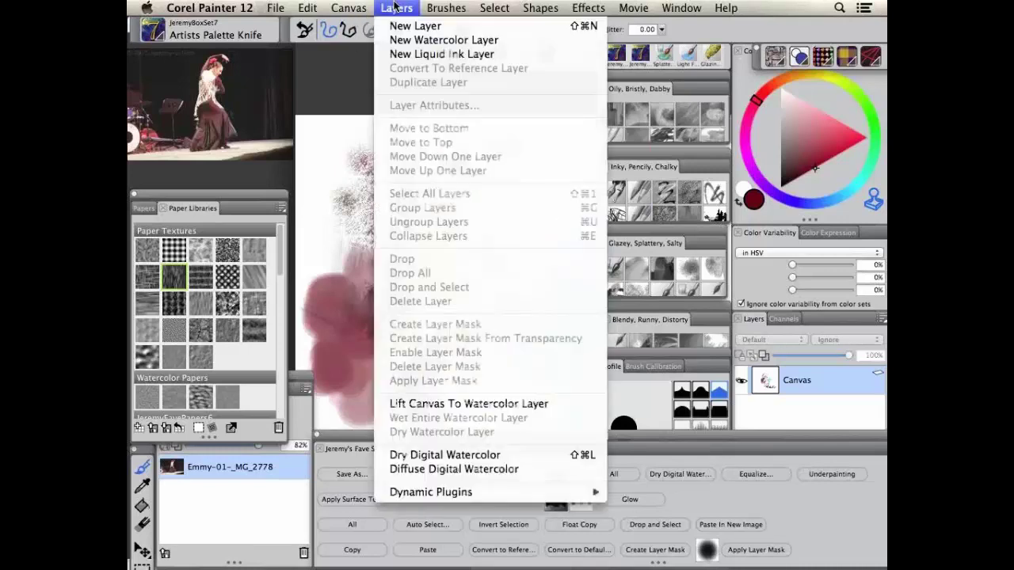
pyautogui.click(448, 459)
pyautogui.moveTo(324, 288)
pyautogui.mouseDown()
pyautogui.moveTo(334, 263)
pyautogui.moveTo(324, 289)
pyautogui.moveTo(309, 297)
pyautogui.moveTo(325, 300)
pyautogui.moveTo(339, 274)
pyautogui.moveTo(372, 275)
pyautogui.moveTo(373, 330)
pyautogui.moveTo(389, 339)
pyautogui.moveTo(360, 407)
pyautogui.moveTo(368, 410)
pyautogui.moveTo(348, 424)
pyautogui.moveTo(336, 408)
pyautogui.moveTo(376, 425)
pyautogui.moveTo(332, 409)
pyautogui.mouseUp()
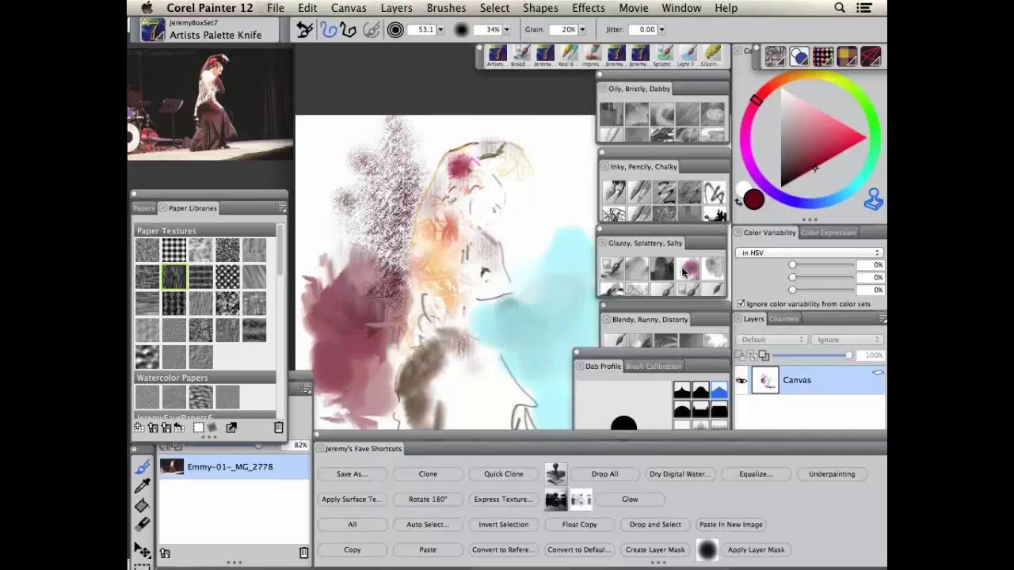
# Choose the Tinting Diffuser2 brush and soften the edges of the background chalk texture, the crimson wash and the cyan wash
pyautogui.click(681, 312)
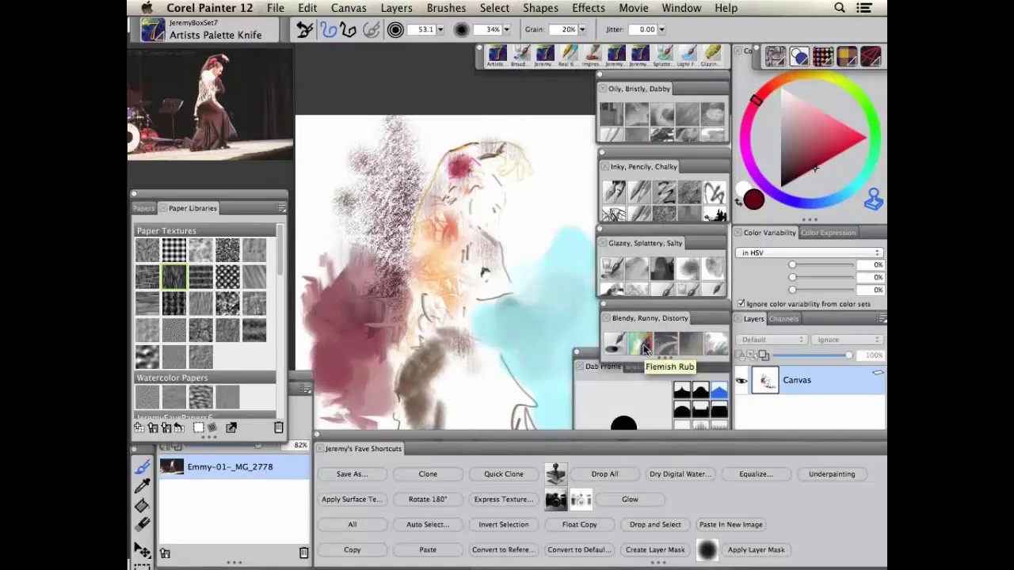
pyautogui.click(616, 346)
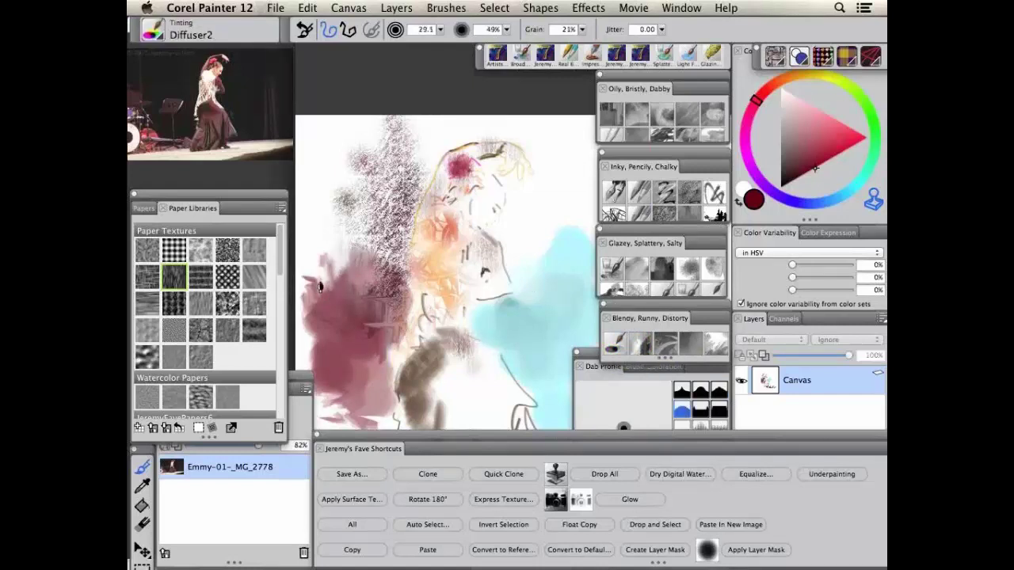
pyautogui.moveTo(341, 262); pyautogui.dragTo(353, 163)
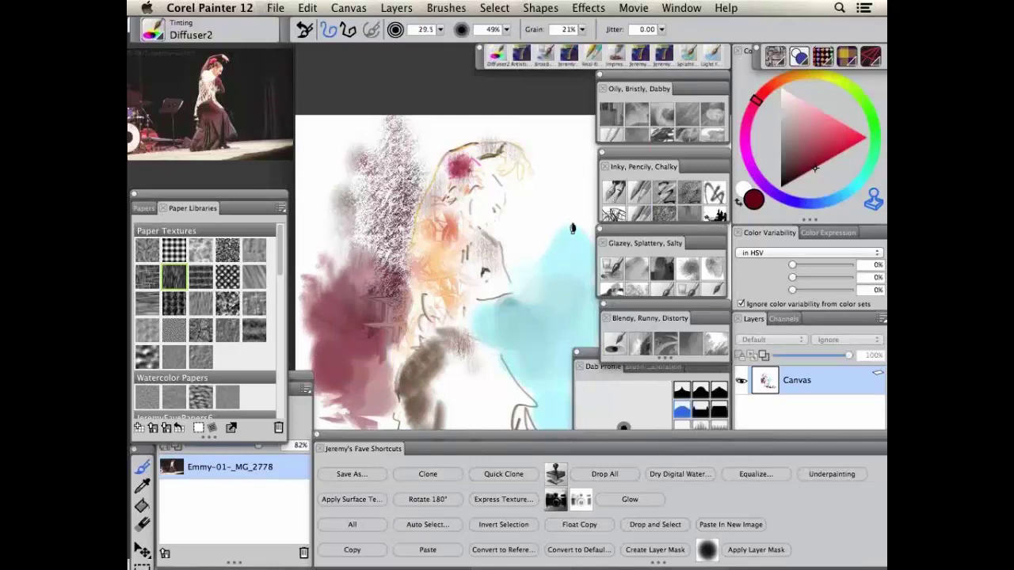
pyautogui.scroll(-10, 573, 235)
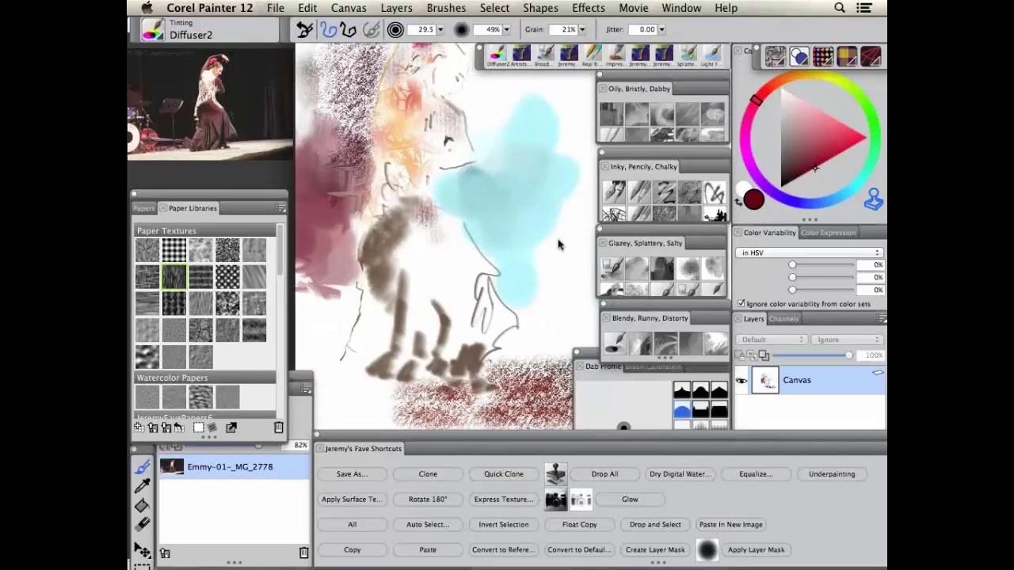
pyautogui.moveTo(366, 253)
pyautogui.mouseDown()
pyautogui.moveTo(352, 296)
pyautogui.moveTo(379, 254)
pyautogui.moveTo(389, 259)
pyautogui.moveTo(385, 298)
pyautogui.moveTo(379, 274)
pyautogui.moveTo(325, 254)
pyautogui.moveTo(341, 270)
pyautogui.moveTo(354, 237)
pyautogui.moveTo(330, 148)
pyautogui.moveTo(319, 224)
pyautogui.moveTo(327, 230)
pyautogui.moveTo(336, 121)
pyautogui.mouseUp()
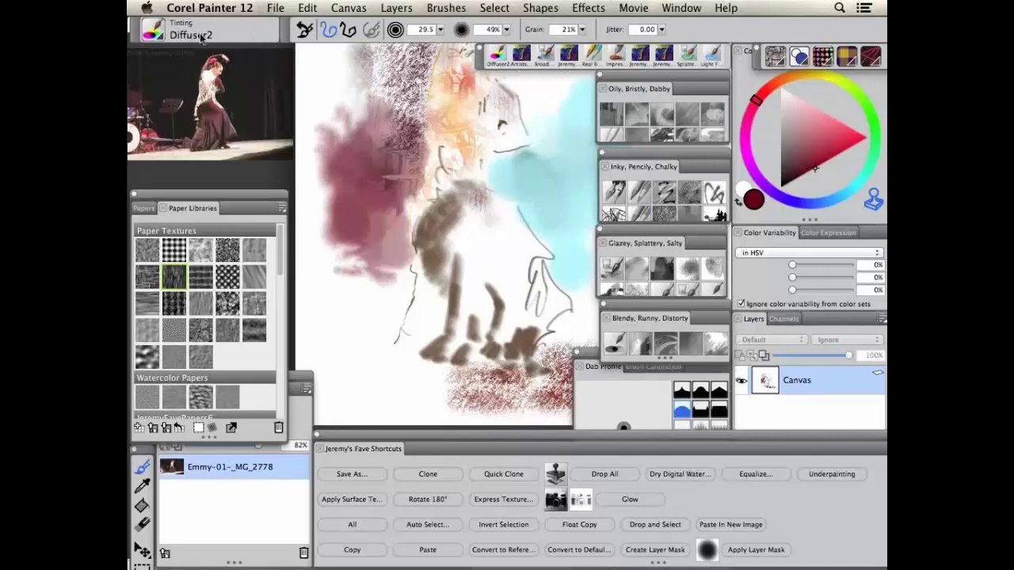
pyautogui.moveTo(376, 94)
pyautogui.mouseDown()
pyautogui.moveTo(367, 143)
pyautogui.moveTo(385, 137)
pyautogui.moveTo(386, 166)
pyautogui.mouseUp()
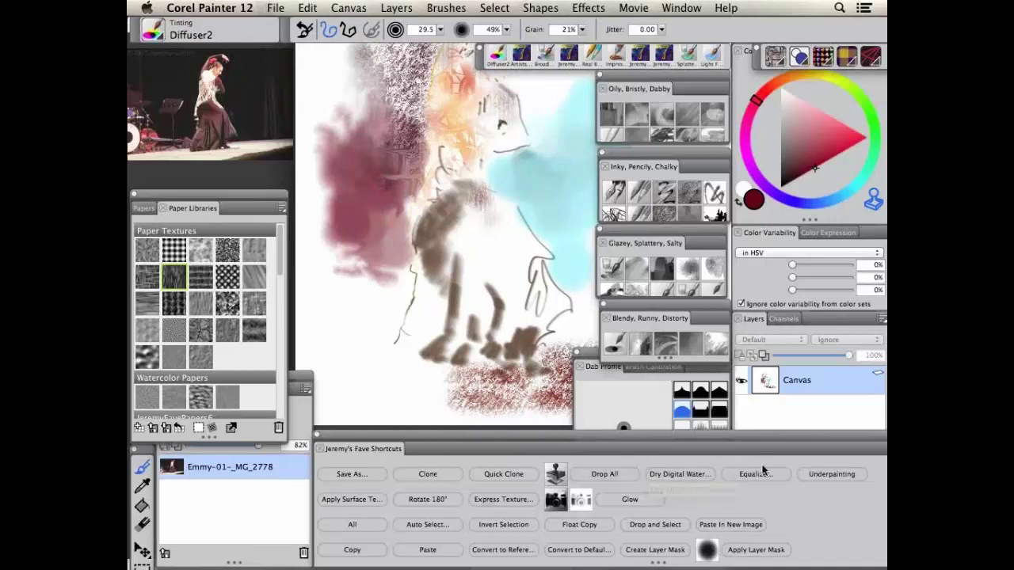
# Save an iterative version of the painting and hide the interface panels so the whole canvas can be viewed
pyautogui.click(275, 8)
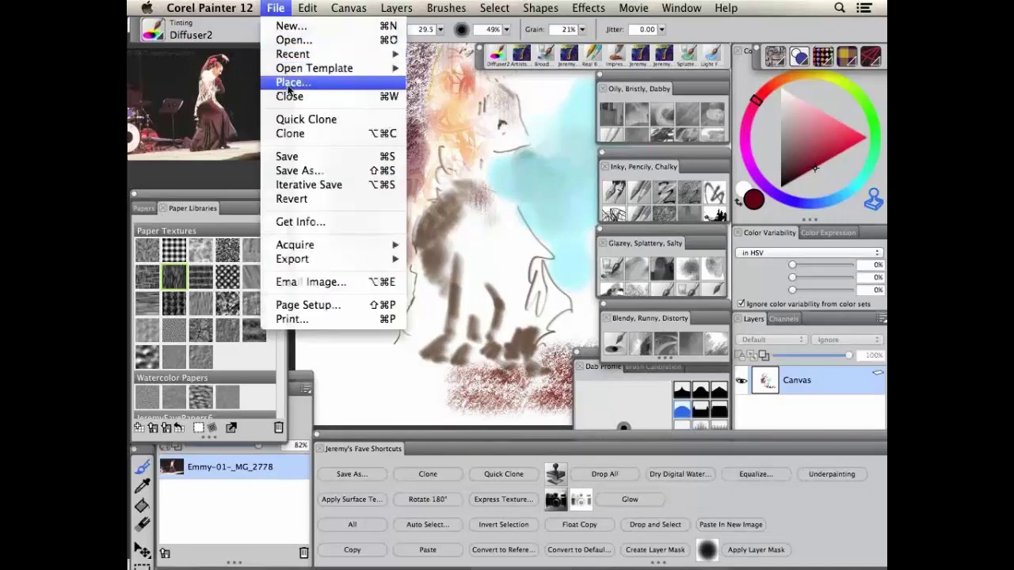
pyautogui.click(305, 187)
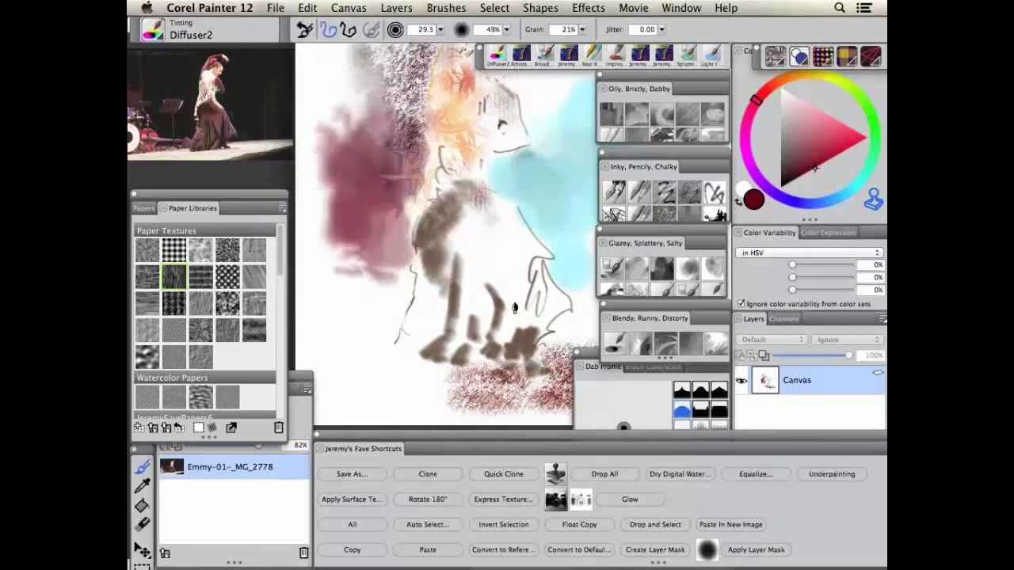
pyautogui.press('Tab')
pyautogui.moveTo(559, 333); pyautogui.dragTo(589, 383)
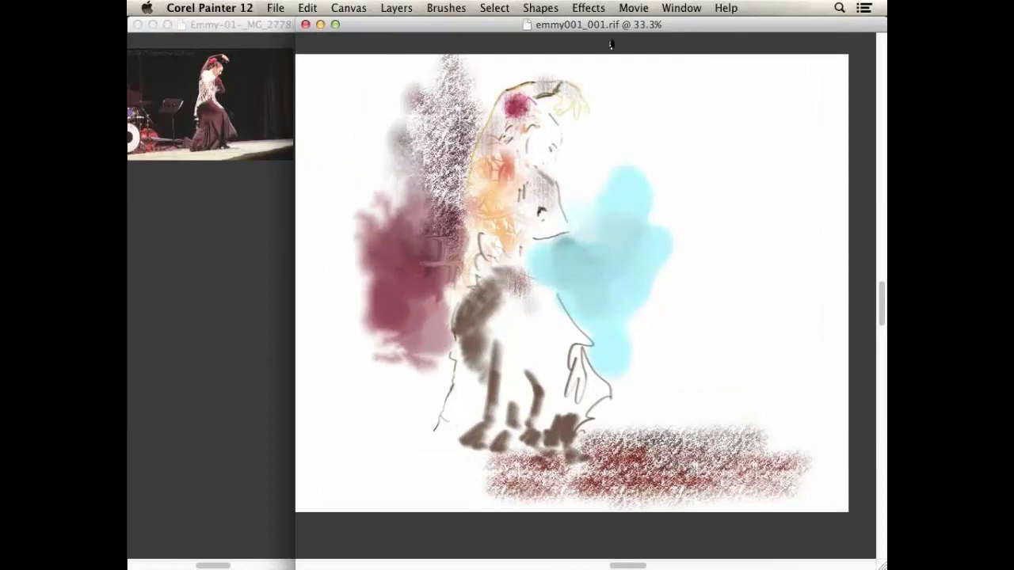
# Look at the AtticFlamenco-01-300x2000.tif reference image, then bring back Emmy-01-_MG_2778.jpg and the emmy001_001.rif painting
pyautogui.click(686, 6)
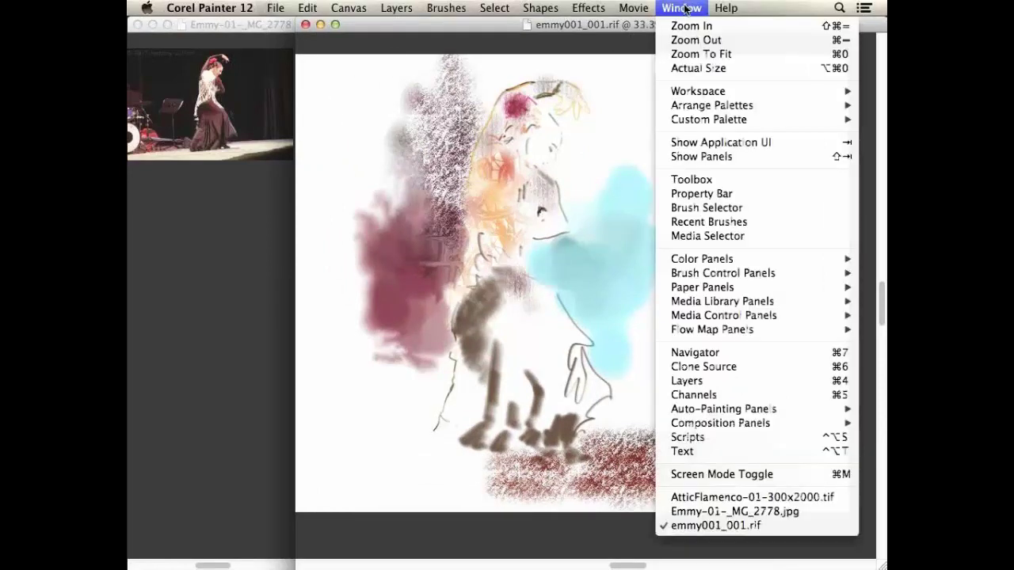
pyautogui.click(724, 500)
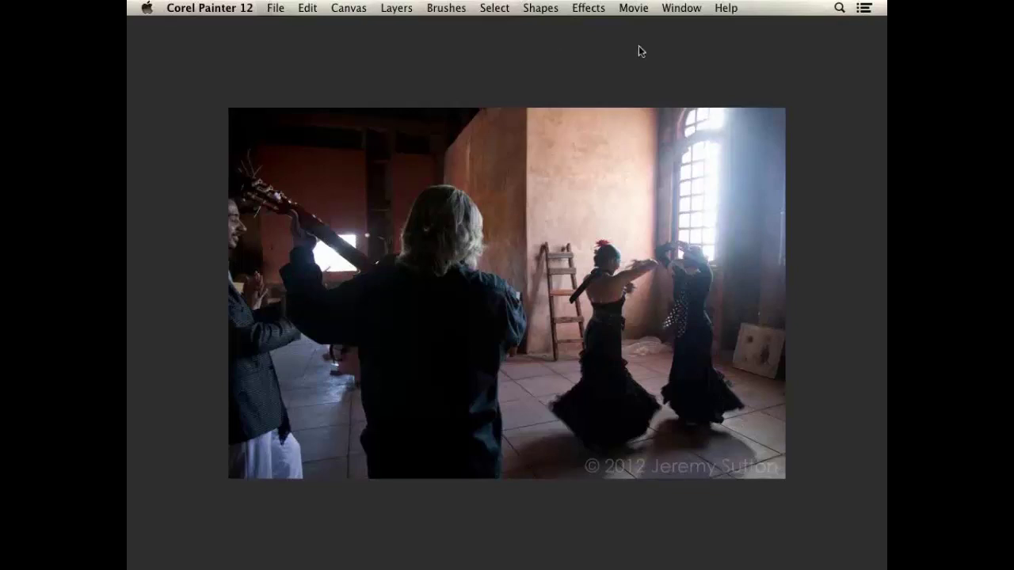
pyautogui.click(681, 8)
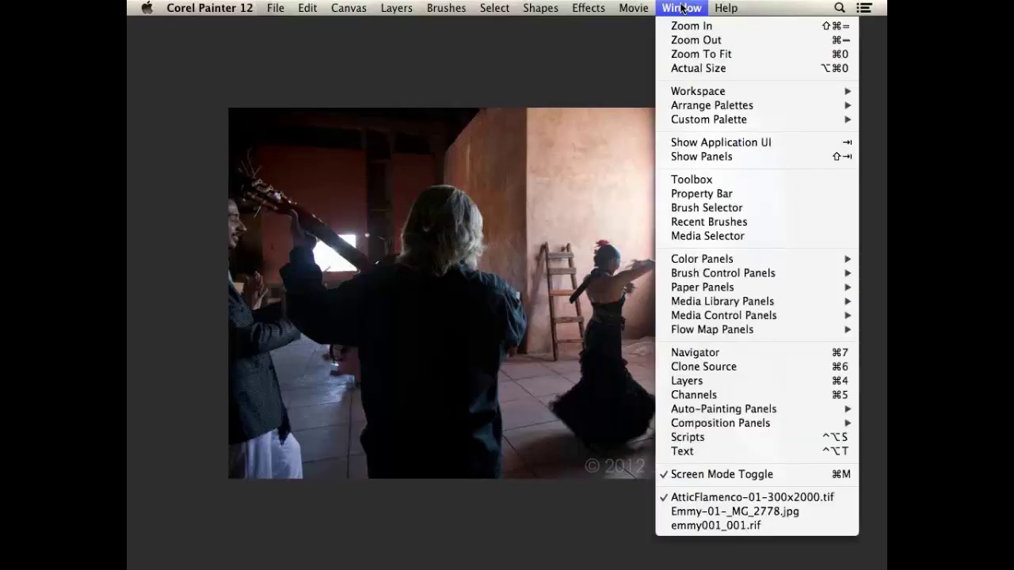
pyautogui.click(751, 513)
pyautogui.click(681, 8)
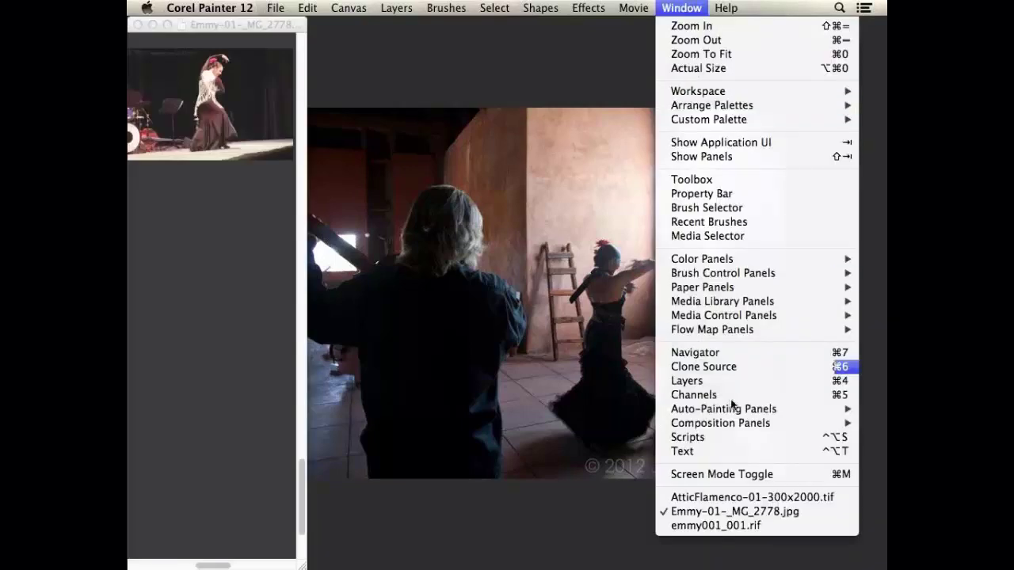
pyautogui.click(734, 527)
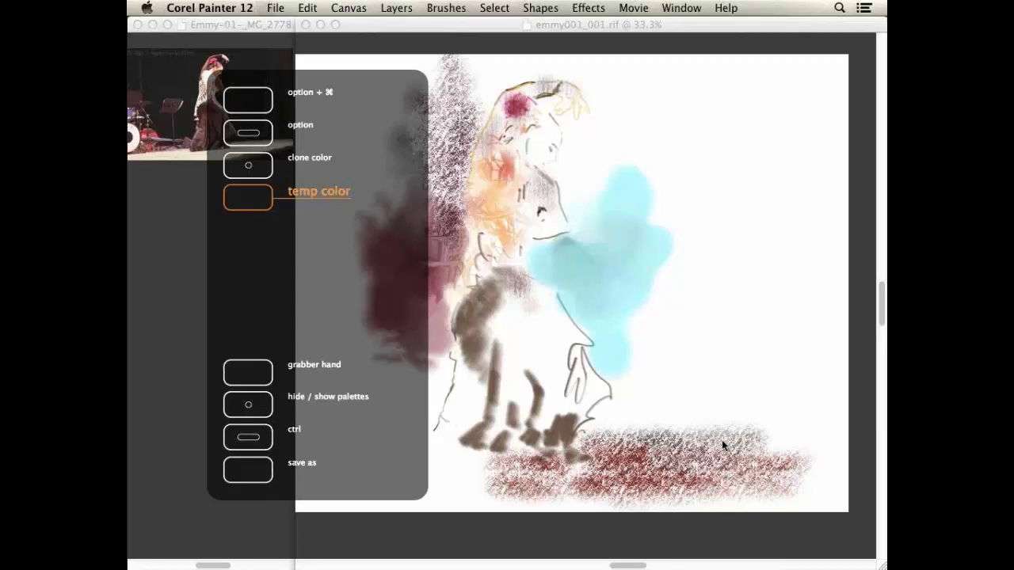
# Show the temporary color wheel, enlarge it, move it across to the reference photo's side of the canvas, and dismiss it
pyautogui.press('super+alt+1')
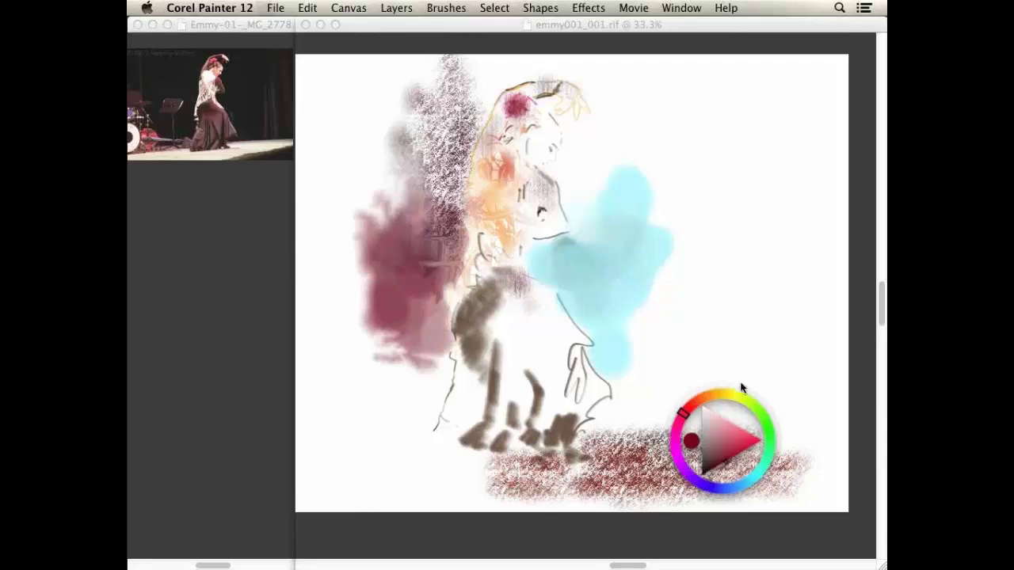
pyautogui.moveTo(727, 385); pyautogui.dragTo(793, 387)
pyautogui.moveTo(724, 312); pyautogui.dragTo(747, 366)
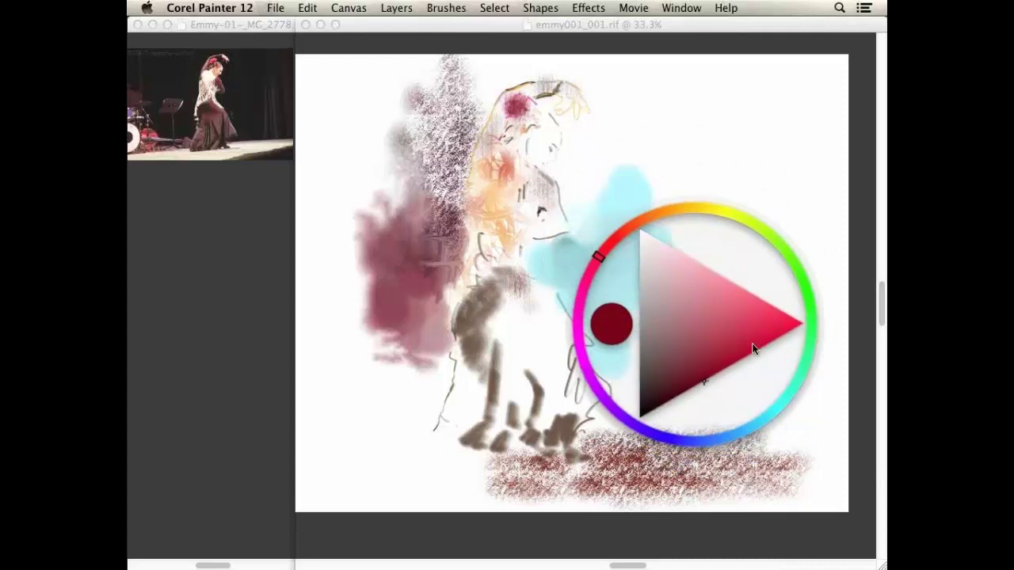
pyautogui.moveTo(749, 264); pyautogui.dragTo(385, 317)
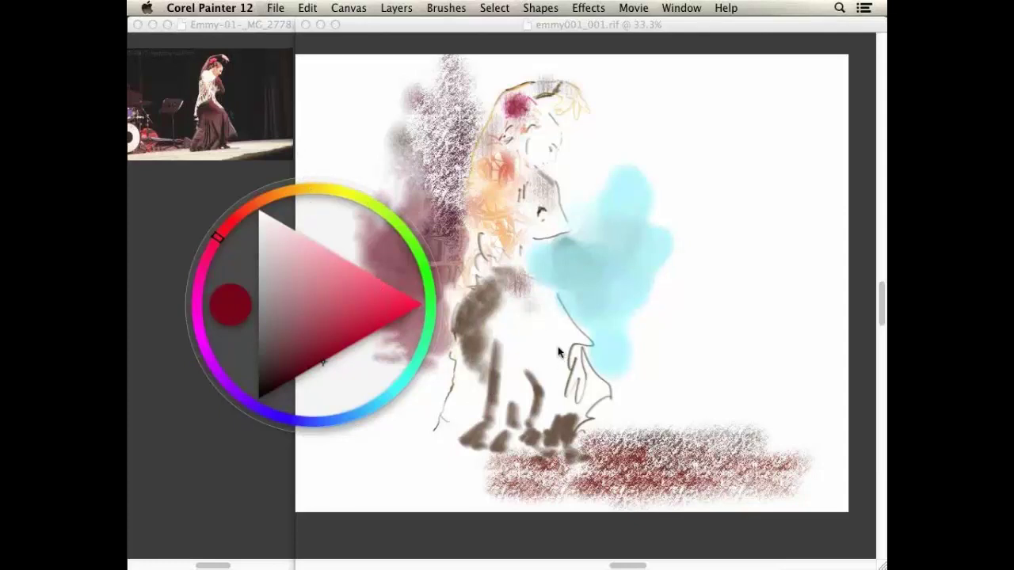
pyautogui.press('Tab')
pyautogui.press('Tab')
pyautogui.press('Escape')
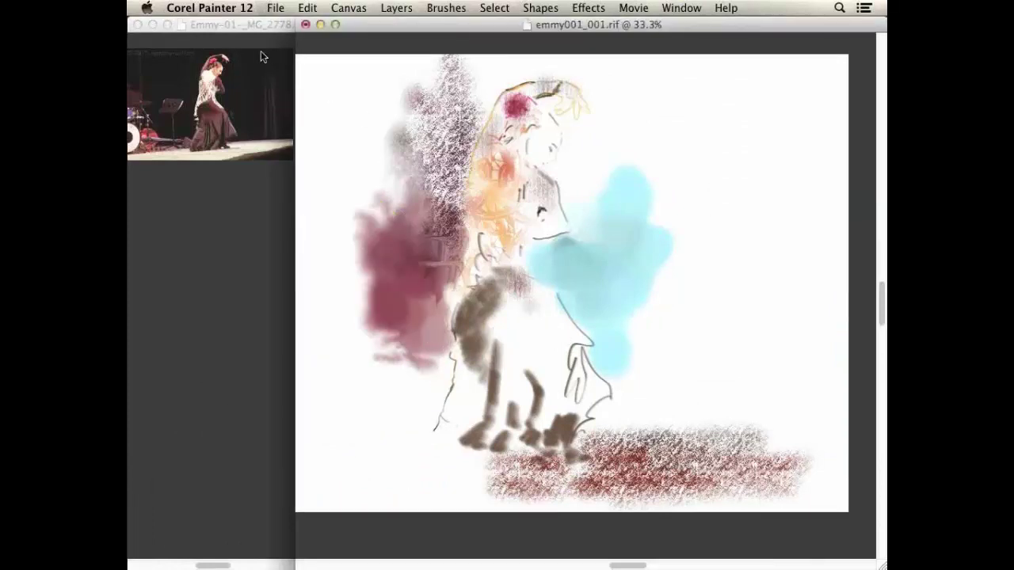
# Choose the Sargent Brush from the Artists category and paint a short dark crimson stroke along the dancer's lower back
pyautogui.press('Tab')
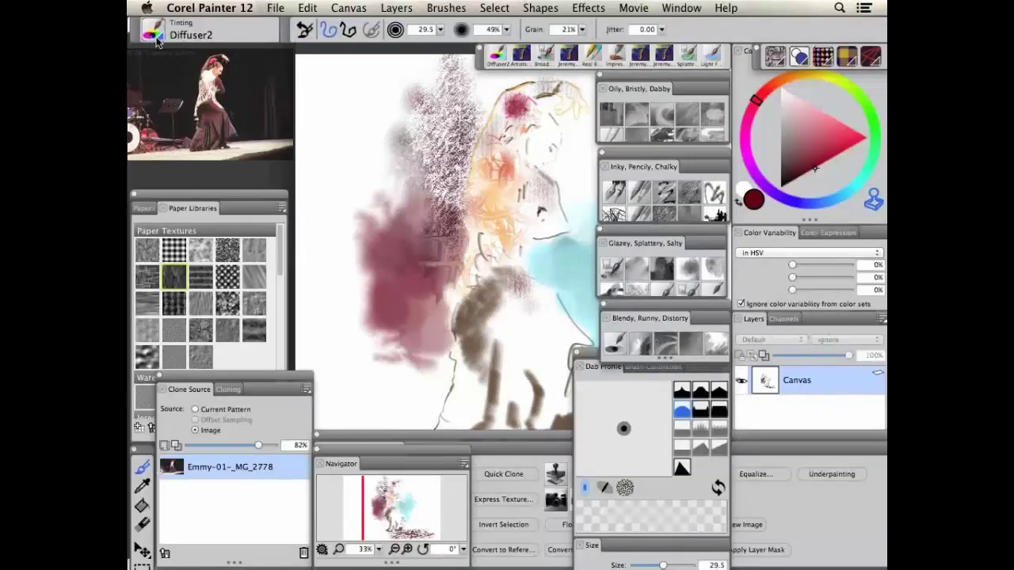
pyautogui.click(154, 30)
pyautogui.scroll(5, 217, 128)
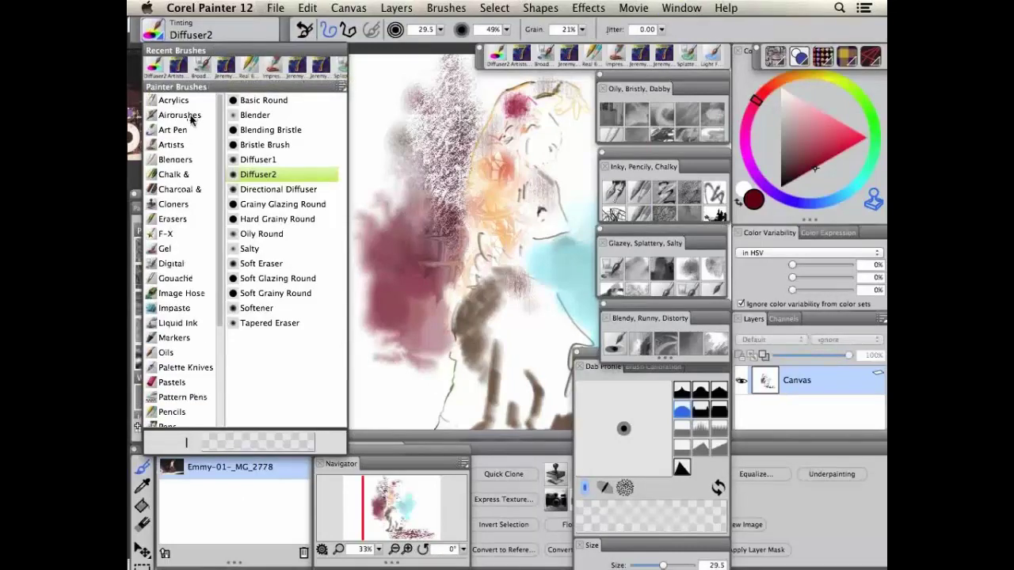
pyautogui.click(172, 145)
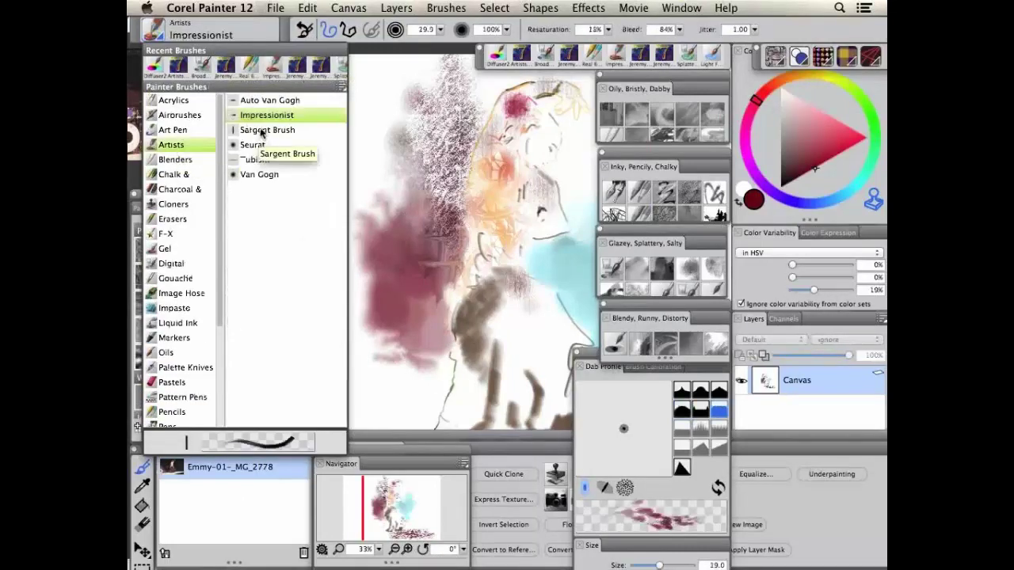
pyautogui.click(262, 130)
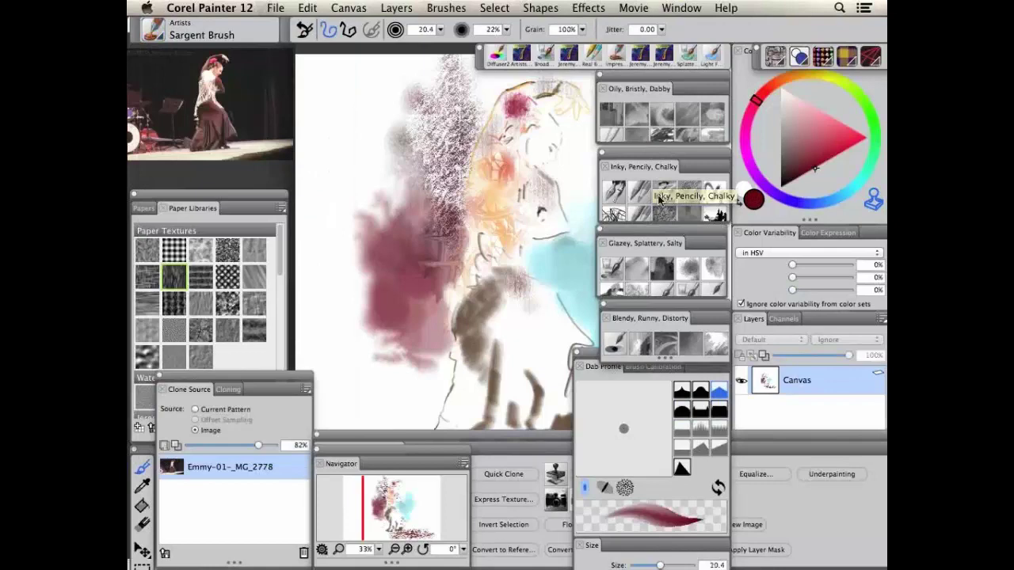
pyautogui.click(152, 32)
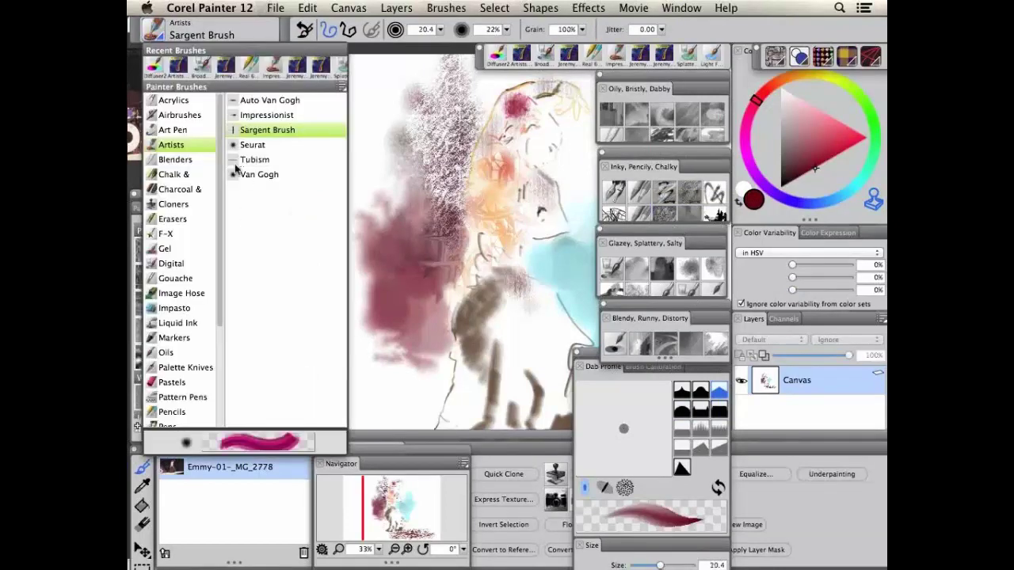
pyautogui.click(437, 225)
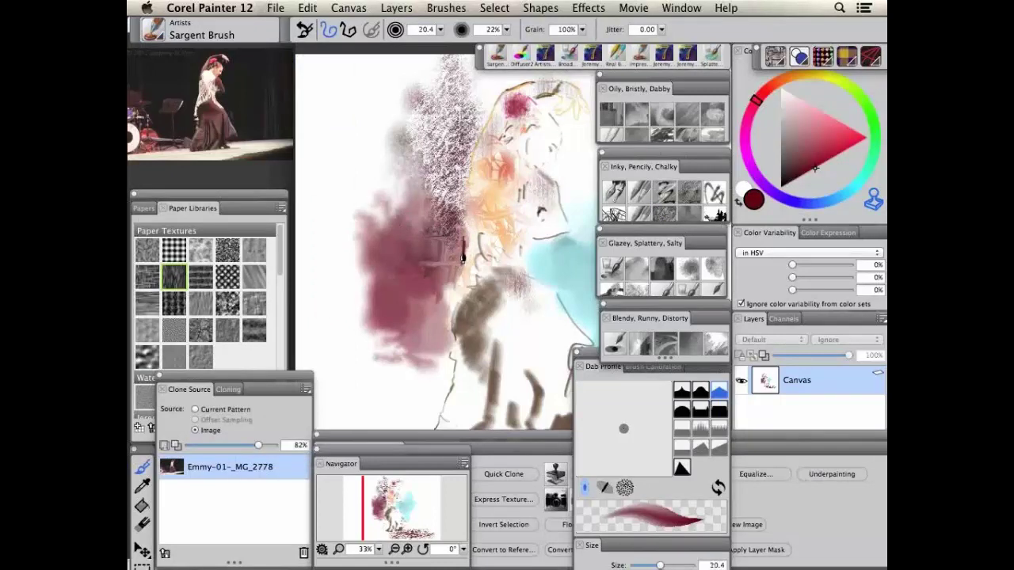
pyautogui.press('Tab')
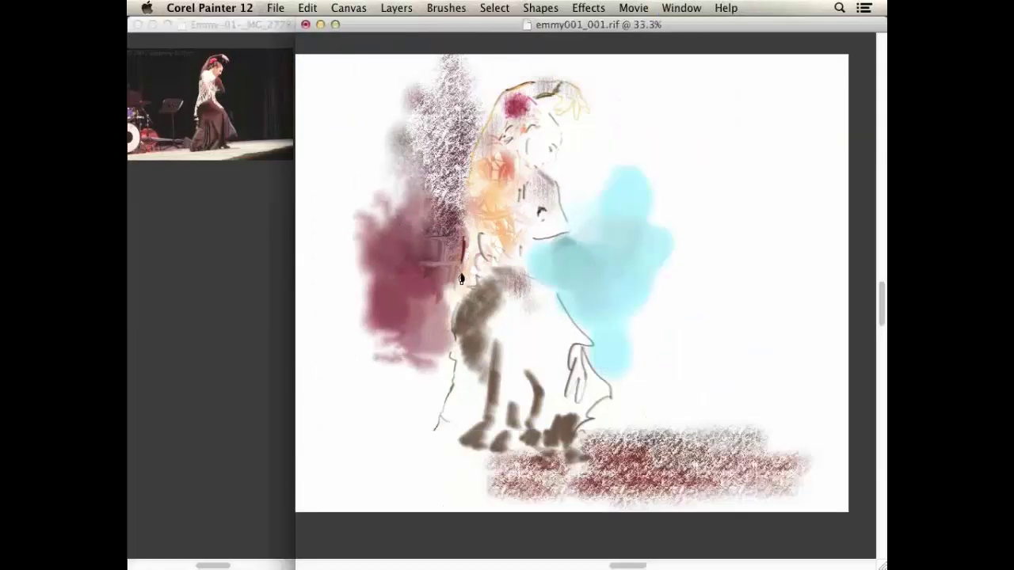
# Pick a light orange from the temporary color wheel and paint a short stroke across the middle of the dancer's skirt
pyautogui.press('super+alt+1')
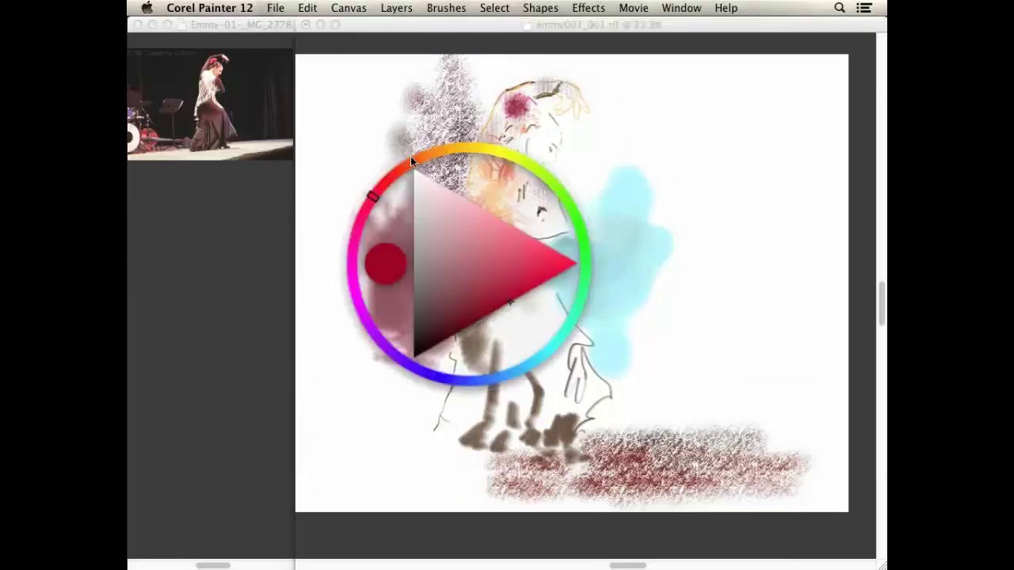
pyautogui.moveTo(410, 156); pyautogui.dragTo(424, 156)
pyautogui.moveTo(485, 221)
pyautogui.mouseDown()
pyautogui.moveTo(520, 234)
pyautogui.moveTo(491, 227)
pyautogui.mouseUp()
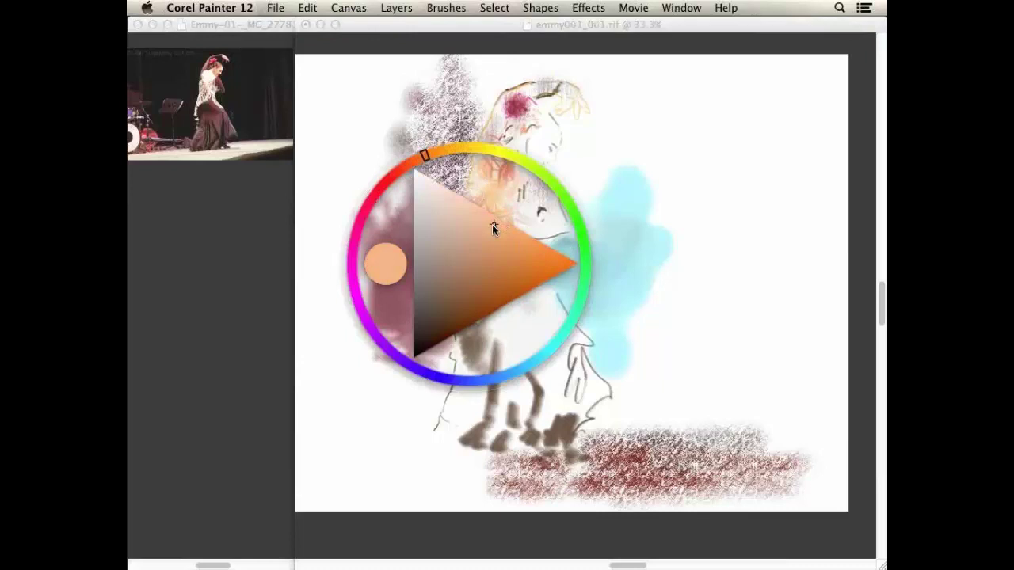
pyautogui.click(494, 145)
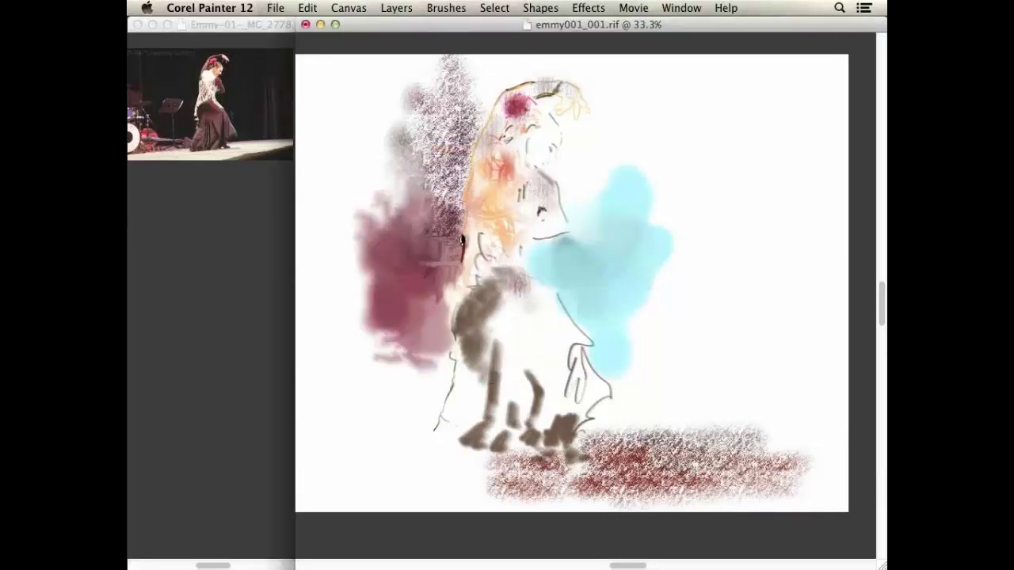
pyautogui.moveTo(498, 353)
pyautogui.mouseDown()
pyautogui.moveTo(487, 360)
pyautogui.moveTo(507, 356)
pyautogui.moveTo(493, 371)
pyautogui.moveTo(512, 363)
pyautogui.mouseUp()
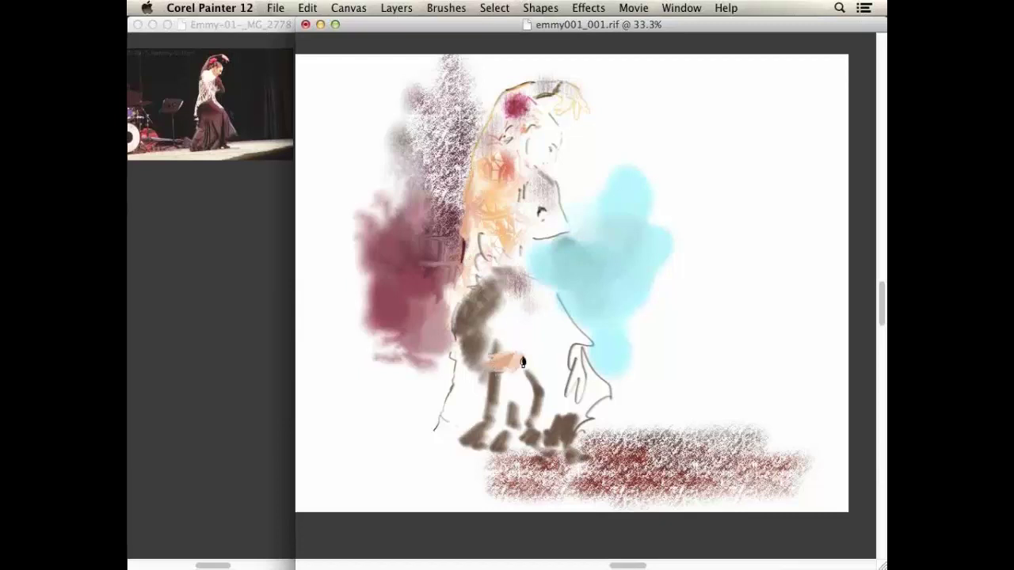
# Paint dark brown strokes over the skirt's lower folds and hem using the temporary color wheel, and restore the hidden interface panels
pyautogui.press('super+alt+1')
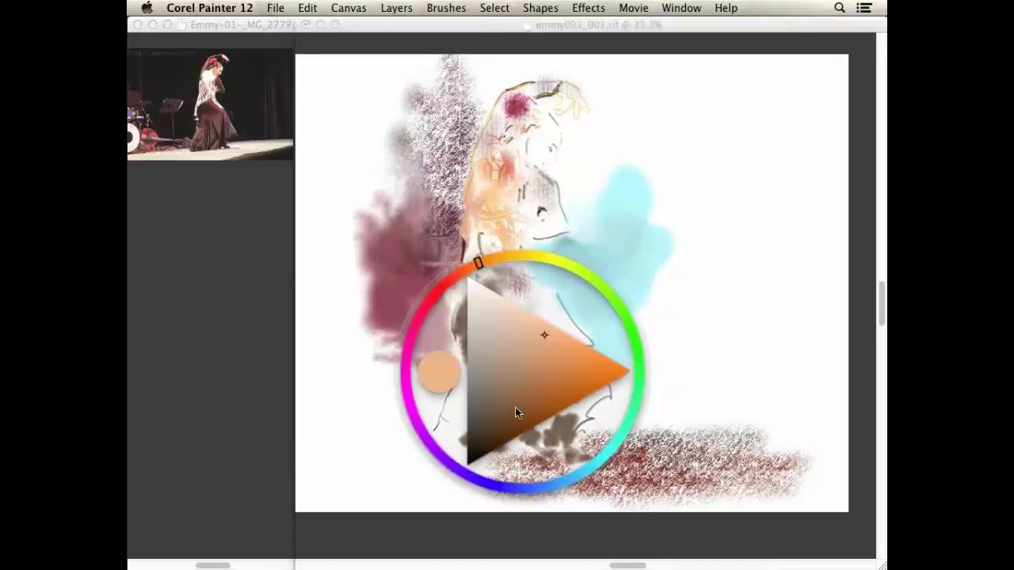
pyautogui.moveTo(515, 412)
pyautogui.mouseDown()
pyautogui.moveTo(512, 434)
pyautogui.moveTo(530, 445)
pyautogui.moveTo(535, 423)
pyautogui.moveTo(536, 456)
pyautogui.moveTo(541, 440)
pyautogui.moveTo(556, 453)
pyautogui.moveTo(572, 446)
pyautogui.moveTo(591, 405)
pyautogui.mouseUp()
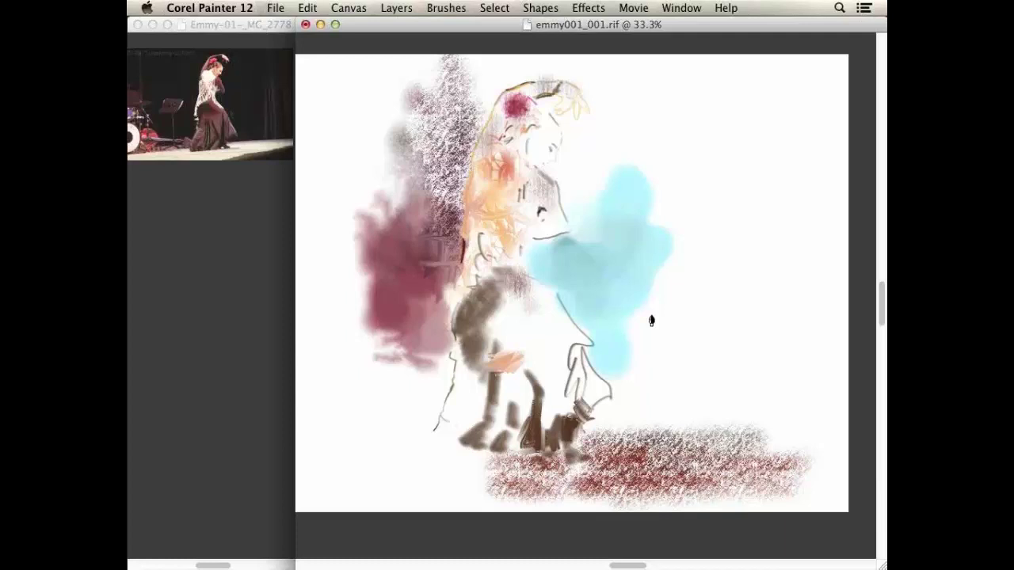
pyautogui.click(228, 10)
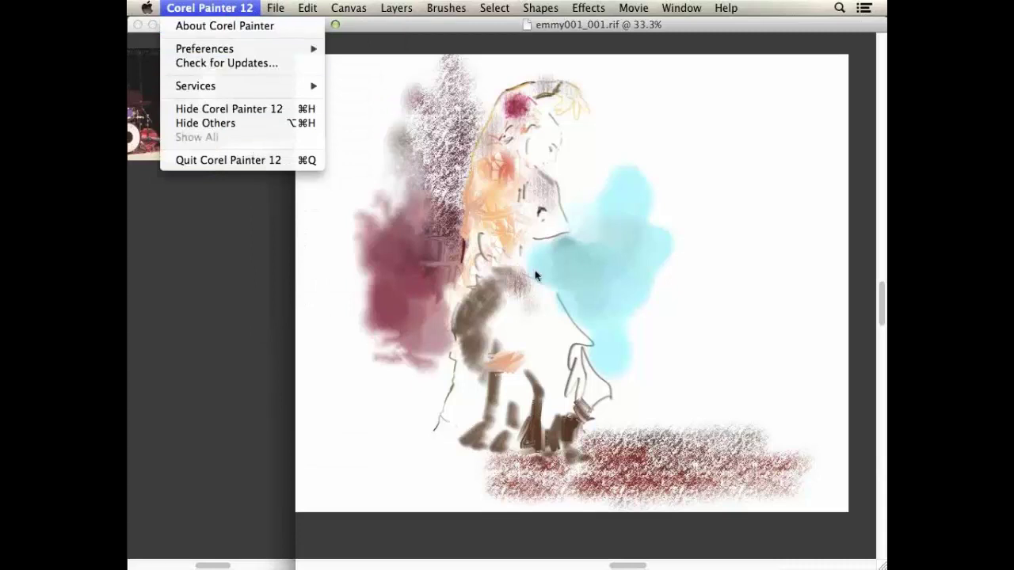
pyautogui.click(360, 26)
pyautogui.press('Tab')
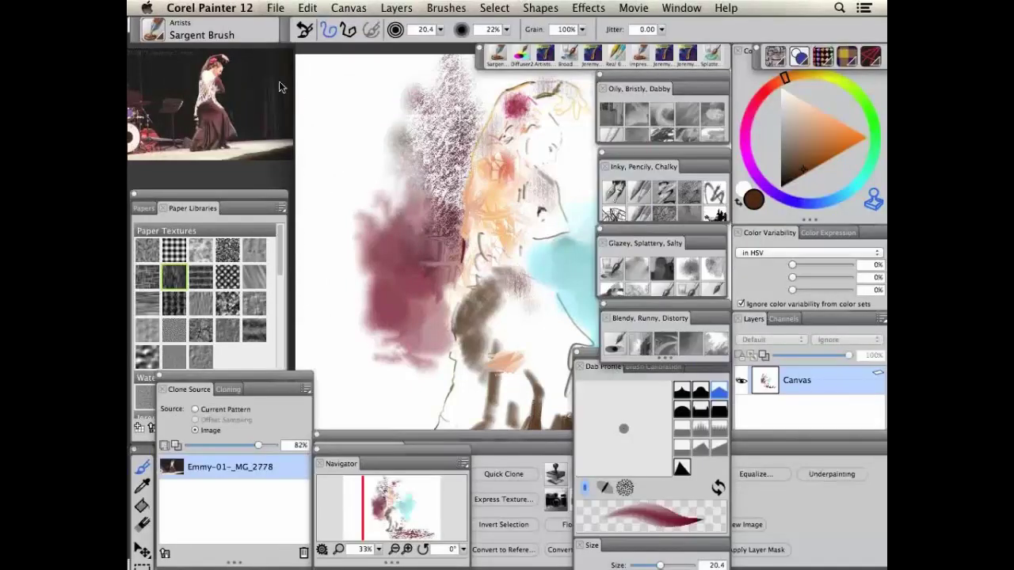
# Select the JeremyBoxSet7 brush category with its Artists Palette Knife variant, and browse the category's variants down to the Jeremy's brushes
pyautogui.click(162, 33)
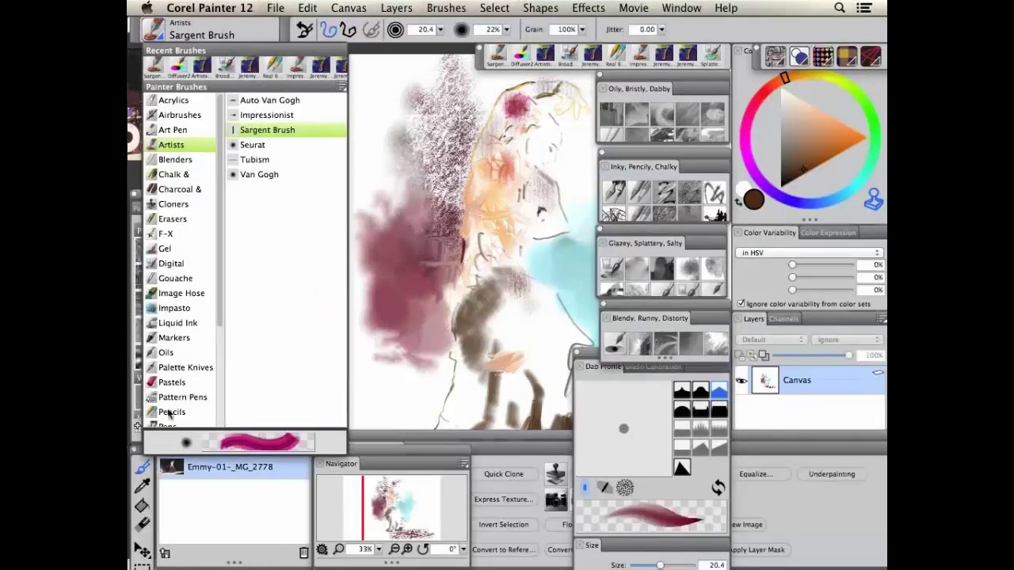
pyautogui.scroll(-5, 156, 423)
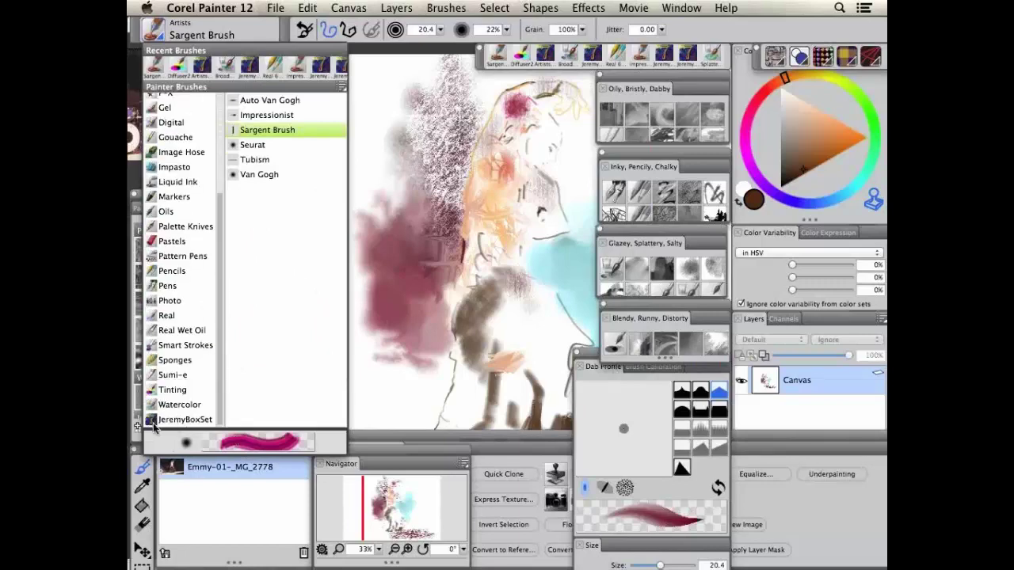
pyautogui.click(158, 420)
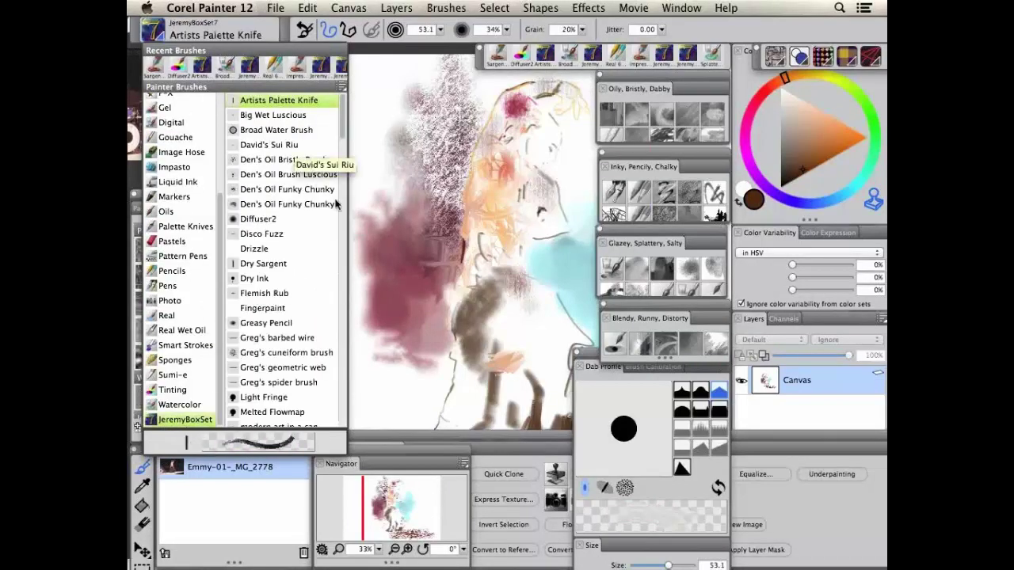
pyautogui.moveTo(341, 116)
pyautogui.mouseDown()
pyautogui.moveTo(350, 396)
pyautogui.moveTo(354, 97)
pyautogui.moveTo(347, 342)
pyautogui.mouseUp()
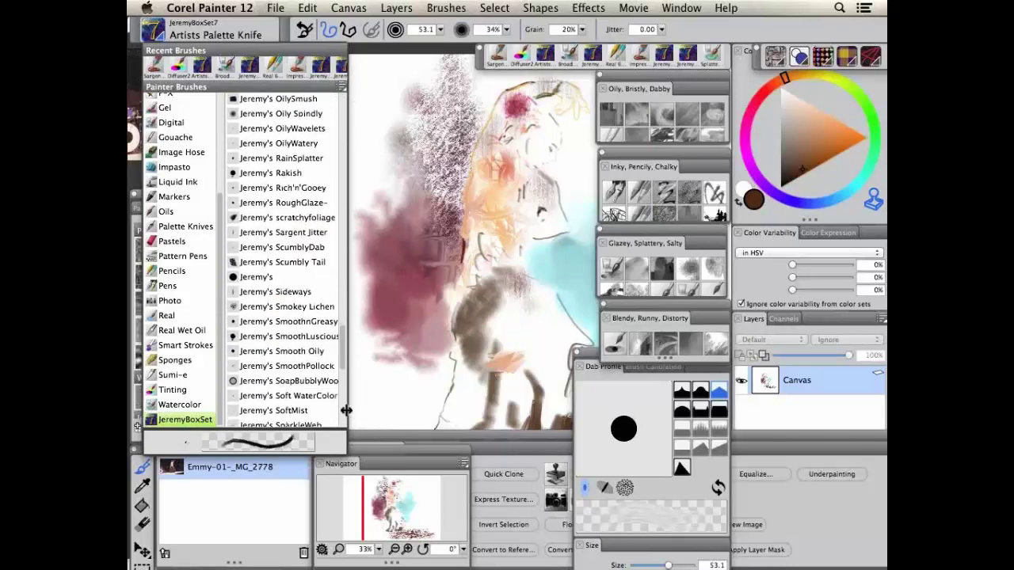
pyautogui.click(348, 411)
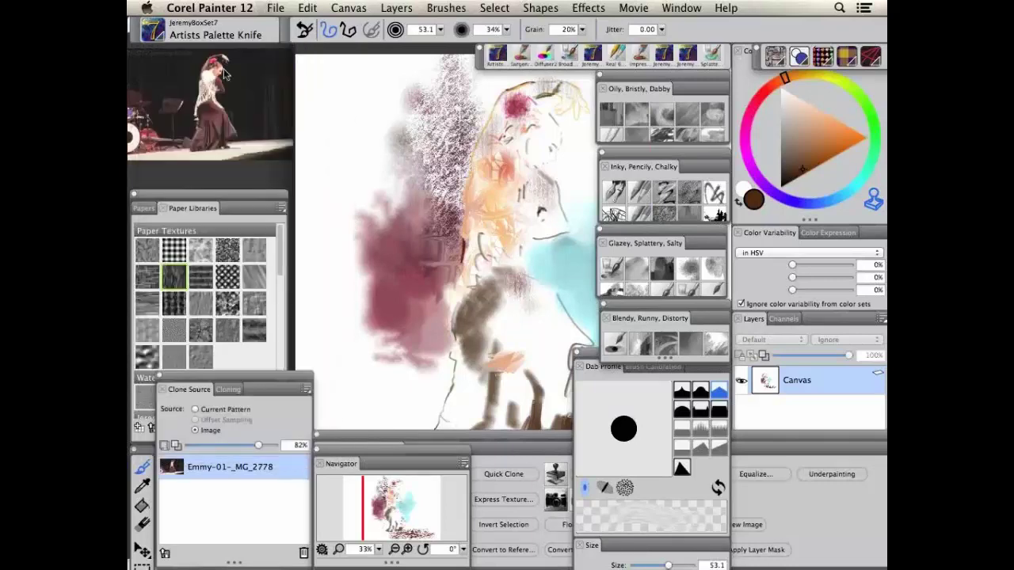
# Reopen the brush selector and widen it until the full category and variant names fit, then dismiss it
pyautogui.press('super+b')
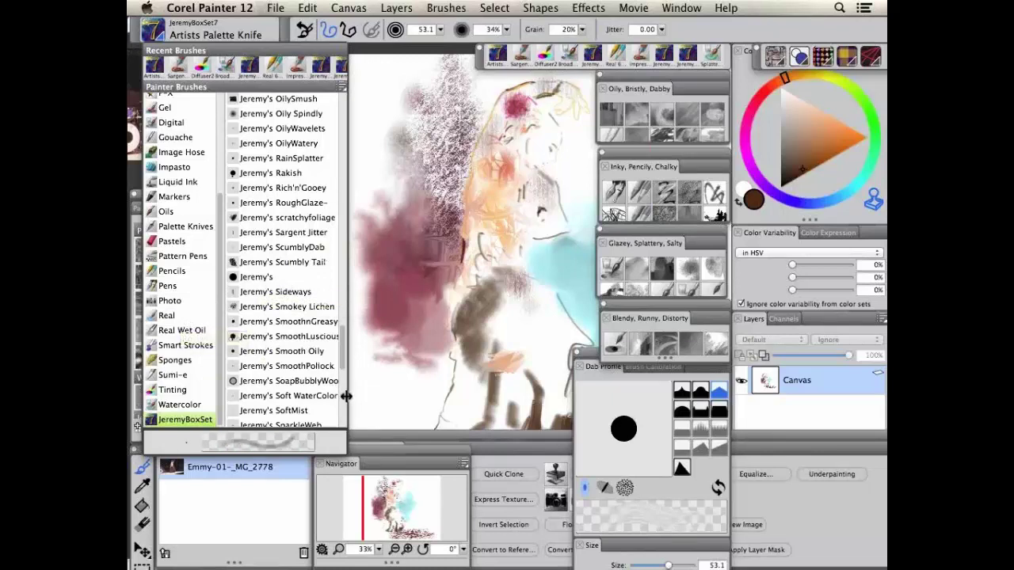
pyautogui.moveTo(347, 396); pyautogui.dragTo(353, 396)
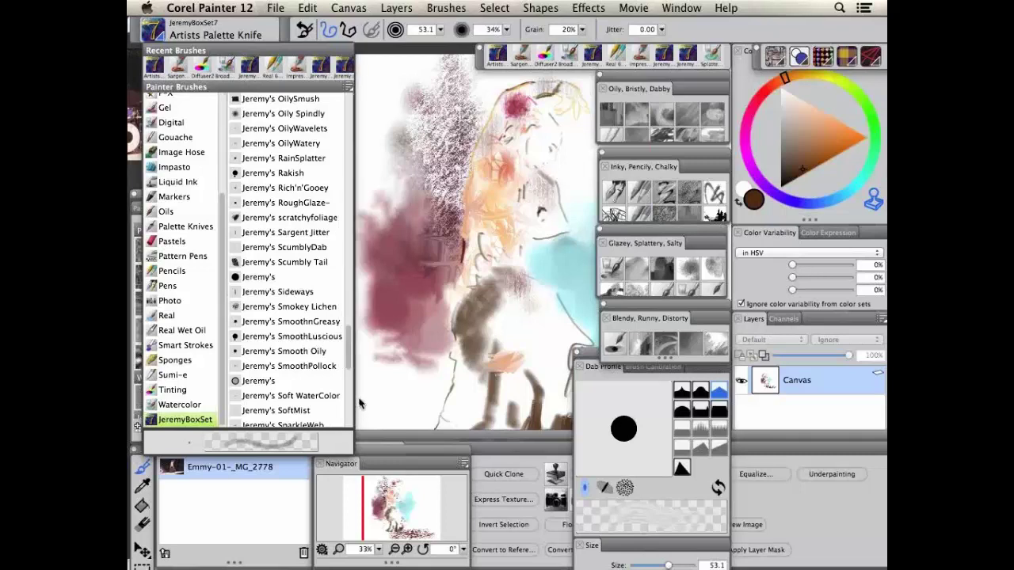
pyautogui.moveTo(353, 397)
pyautogui.mouseDown()
pyautogui.moveTo(445, 412)
pyautogui.moveTo(411, 409)
pyautogui.mouseUp()
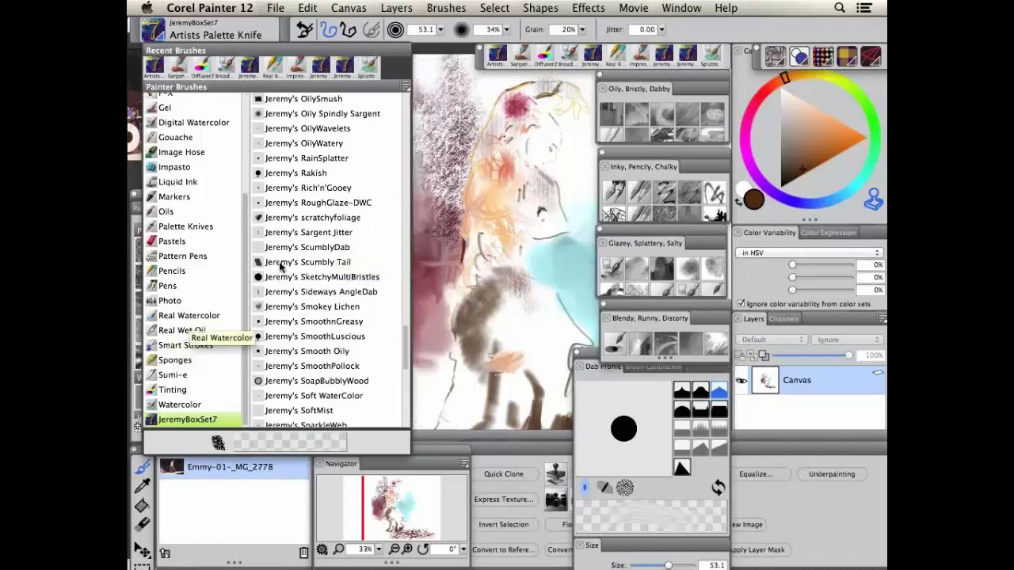
pyautogui.click(489, 302)
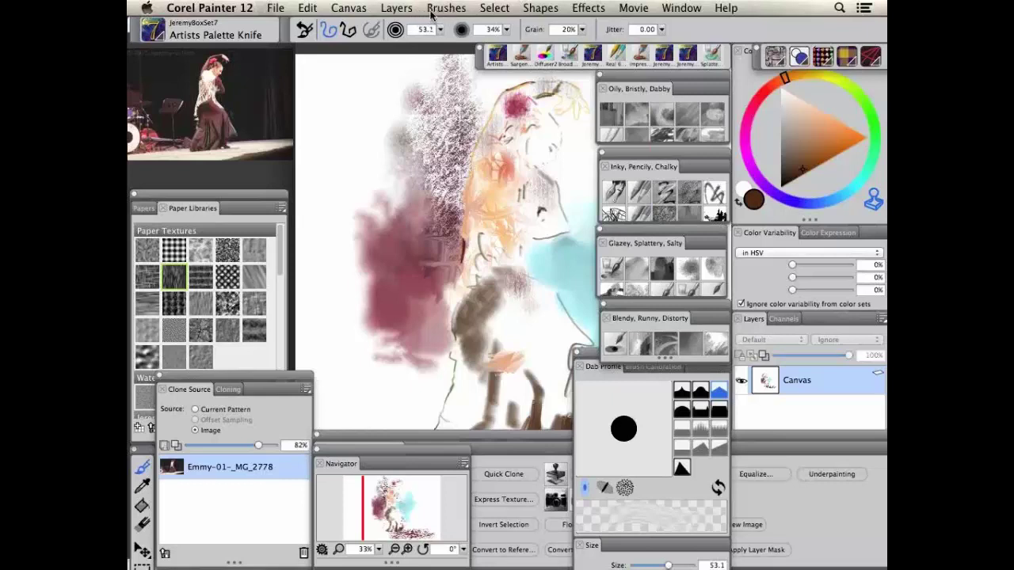
# Open the brush category import dialog, check its file type choices, and cancel without importing anything
pyautogui.click(445, 8)
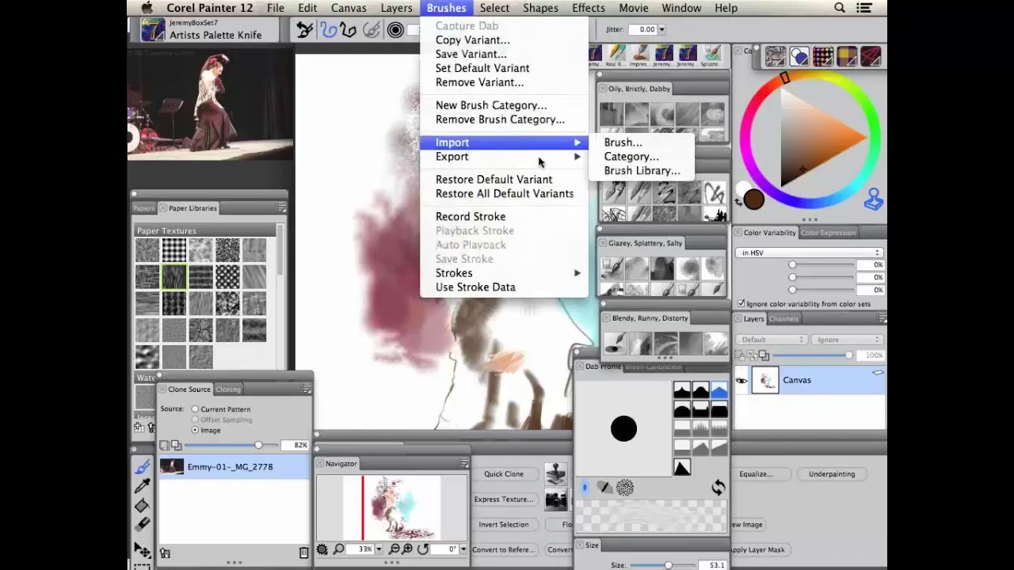
pyautogui.moveTo(588, 162)
pyautogui.moveTo(582, 144)
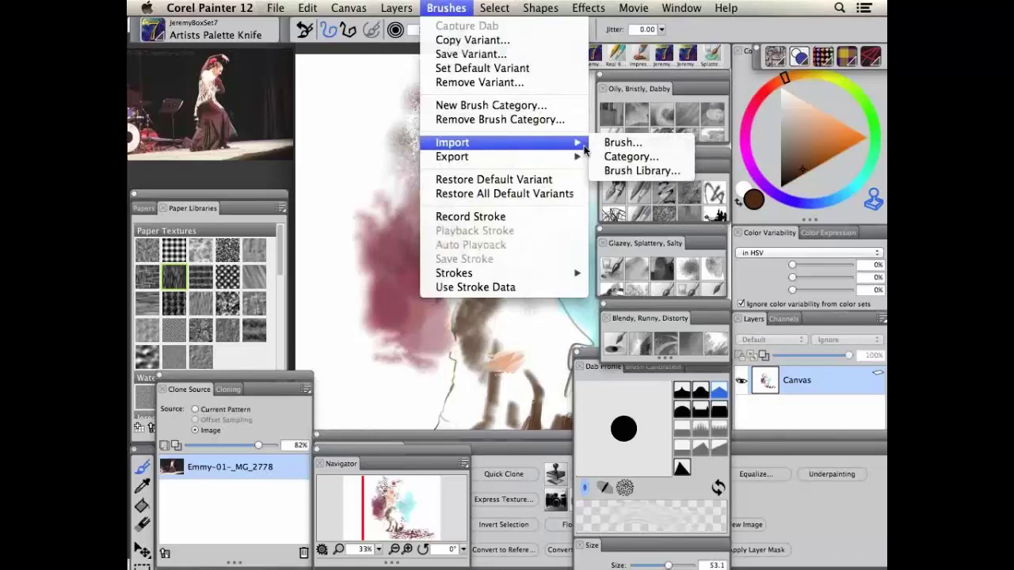
pyautogui.click(624, 158)
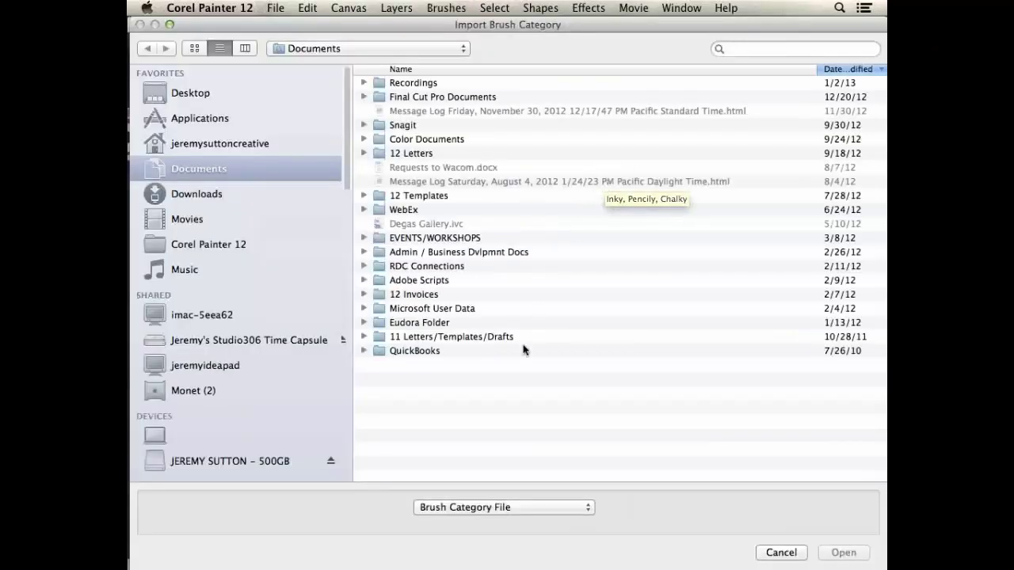
pyautogui.click(543, 508)
pyautogui.click(542, 427)
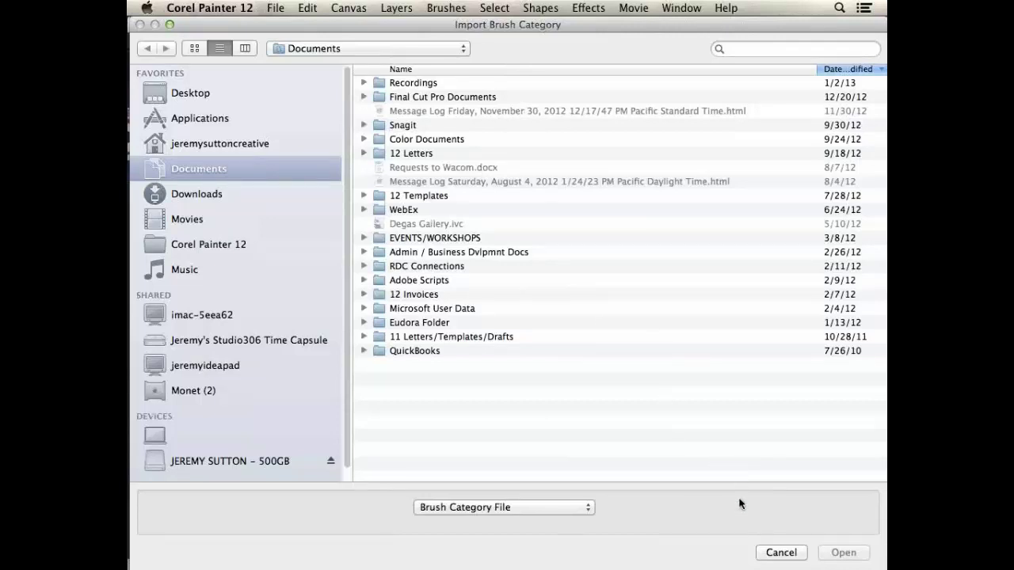
pyautogui.click(781, 553)
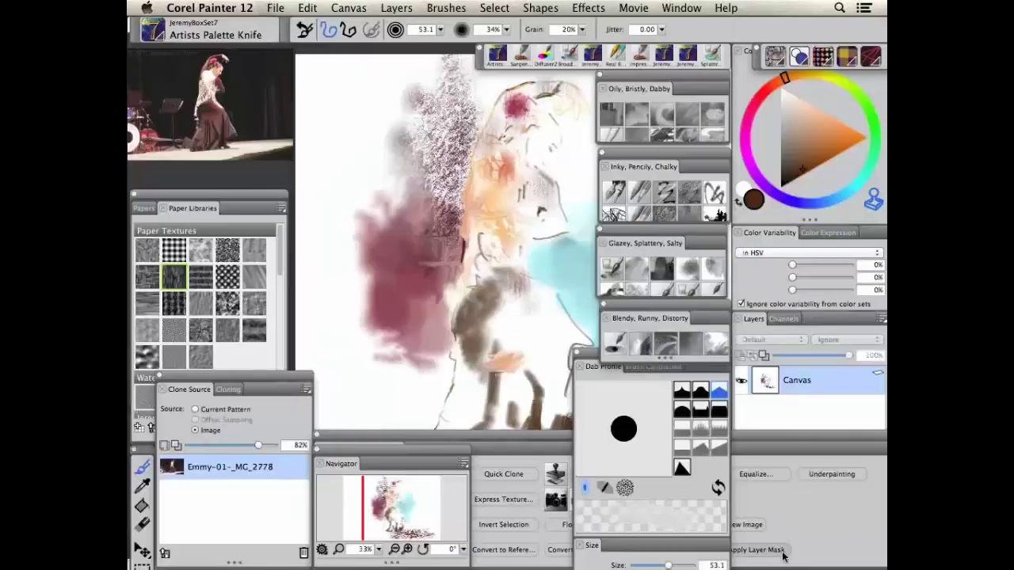
# Examine the export options for a brush, a category and a brush library
pyautogui.click(449, 8)
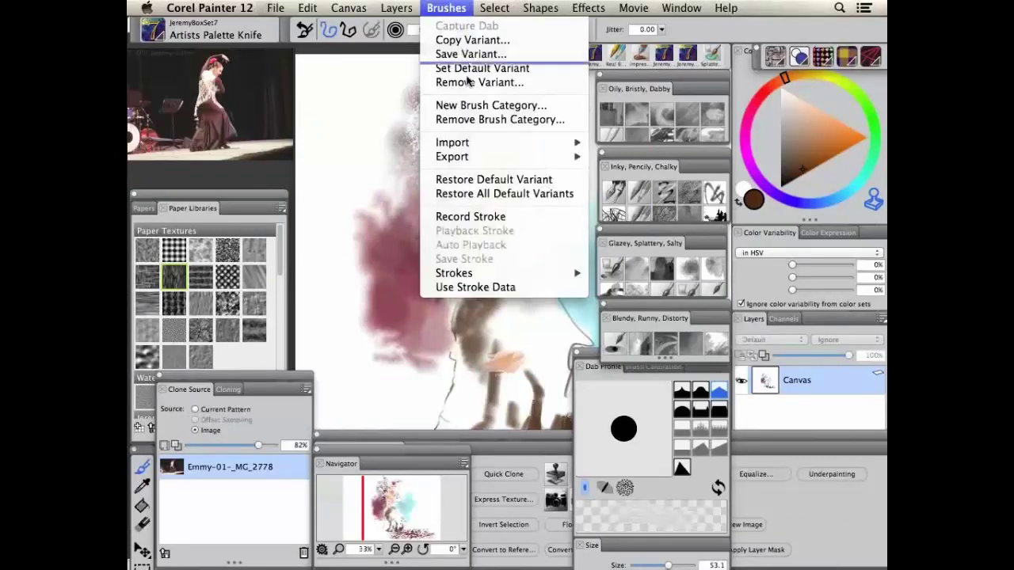
pyautogui.moveTo(479, 158)
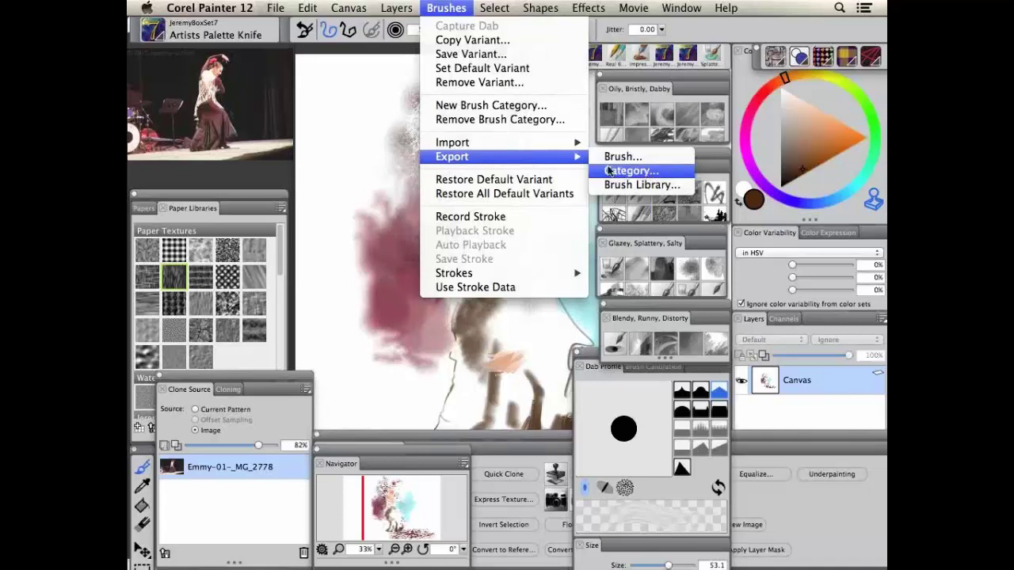
pyautogui.click(440, 8)
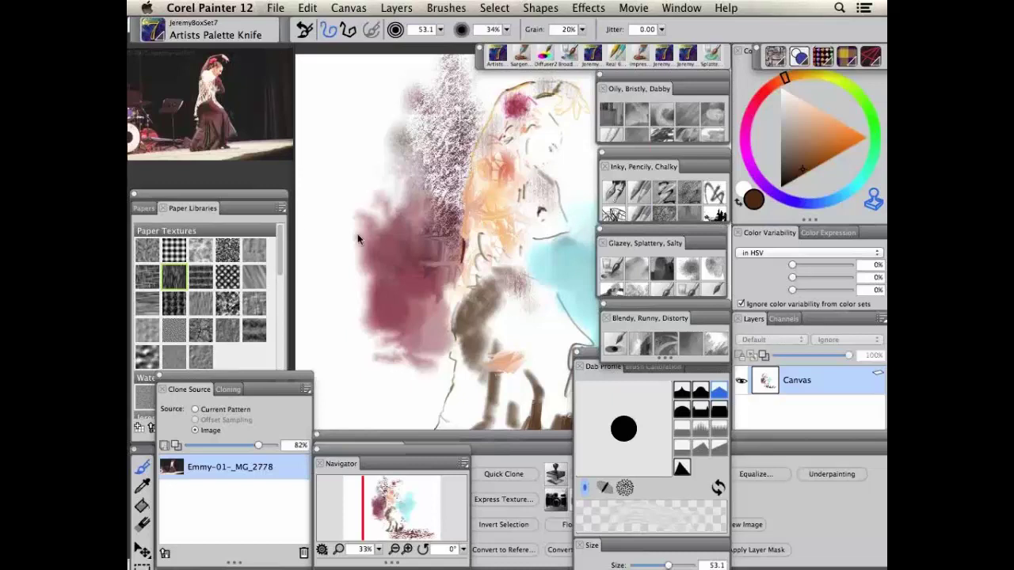
# Switch to Google Chrome and view the Free and Getting Started categories on the PaintboxTV site
pyautogui.moveTo(136, 220)
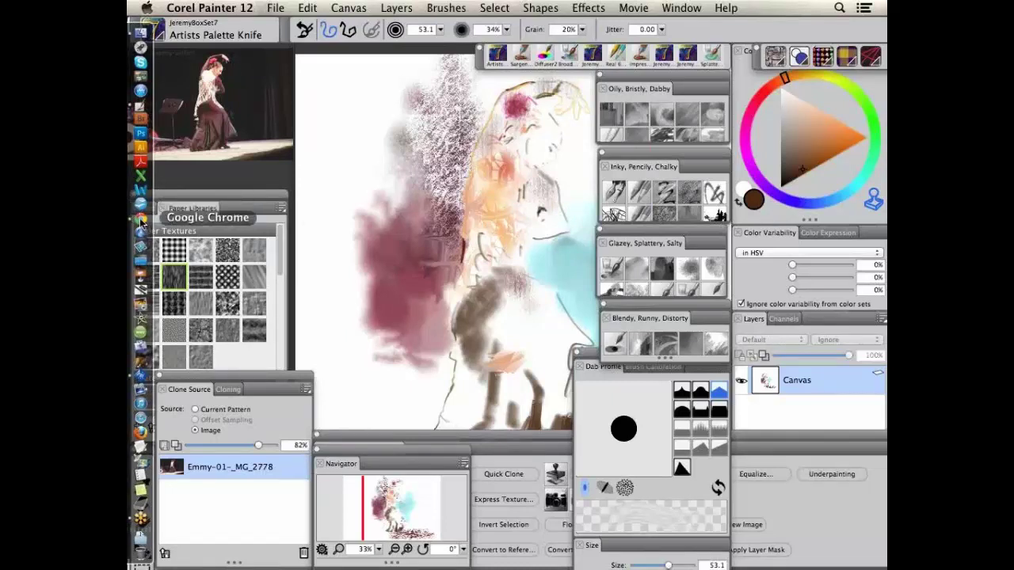
pyautogui.click(140, 219)
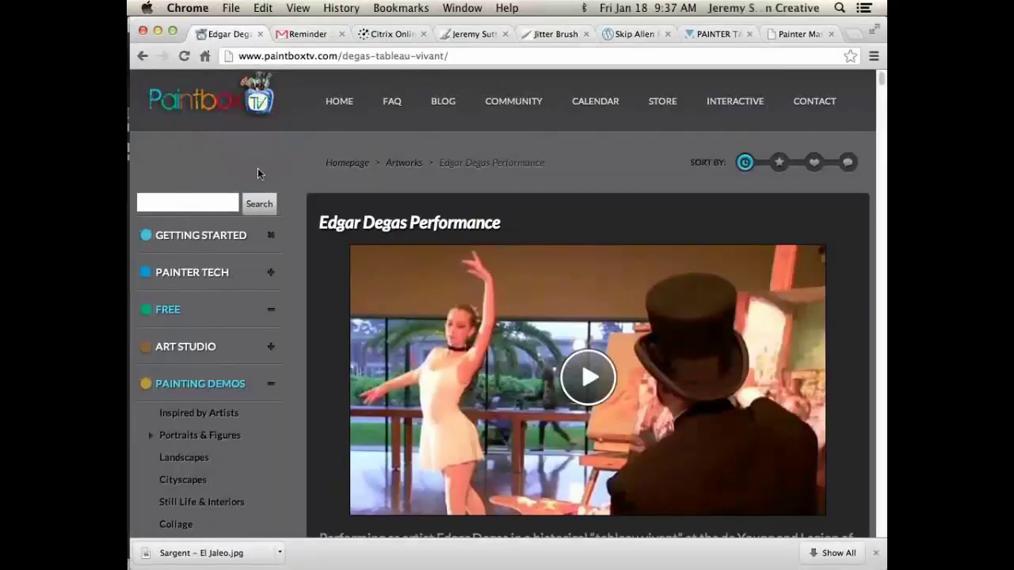
pyautogui.click(169, 313)
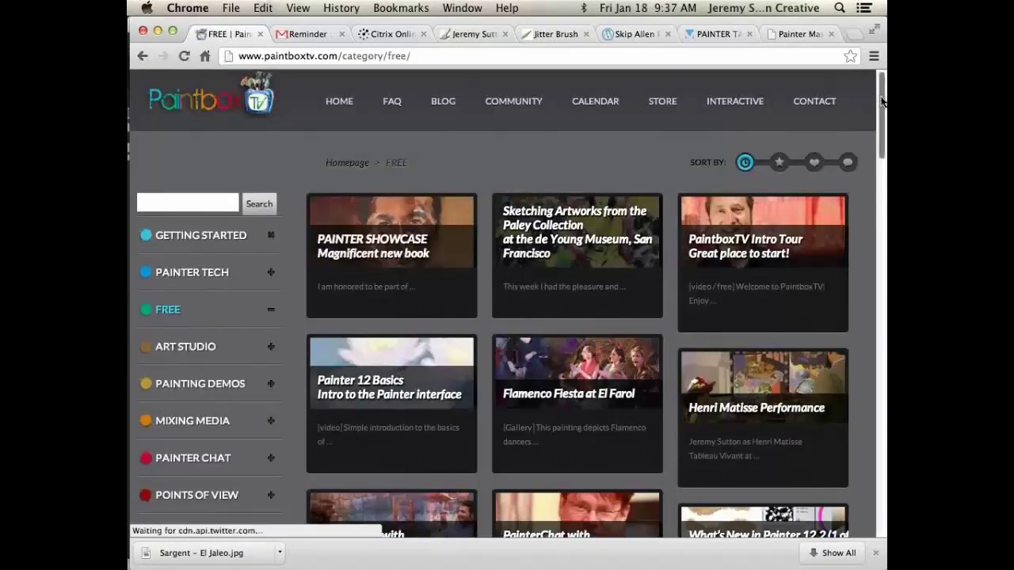
pyautogui.moveTo(882, 101)
pyautogui.mouseDown()
pyautogui.moveTo(885, 399)
pyautogui.moveTo(876, 141)
pyautogui.moveTo(827, 114)
pyautogui.mouseUp()
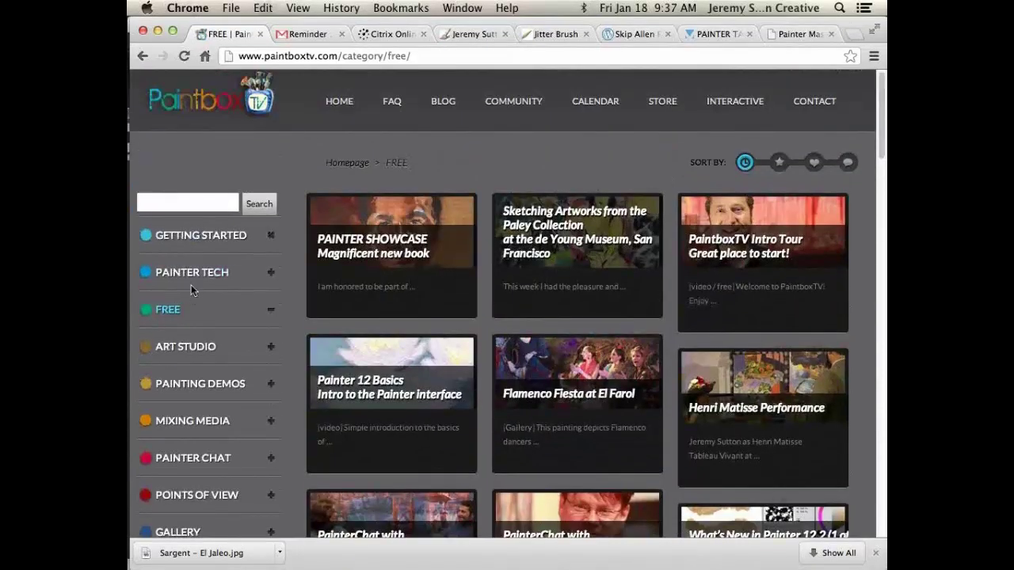
pyautogui.click(210, 235)
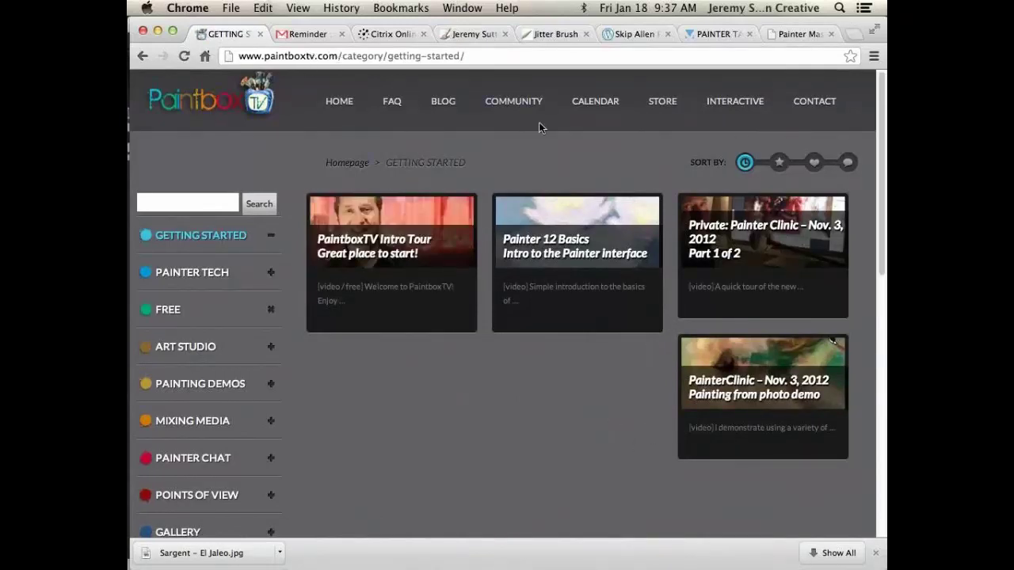
# View the already open Jitter Brush, Skip Allen Paints and Painter Talk websites in turn
pyautogui.click(552, 32)
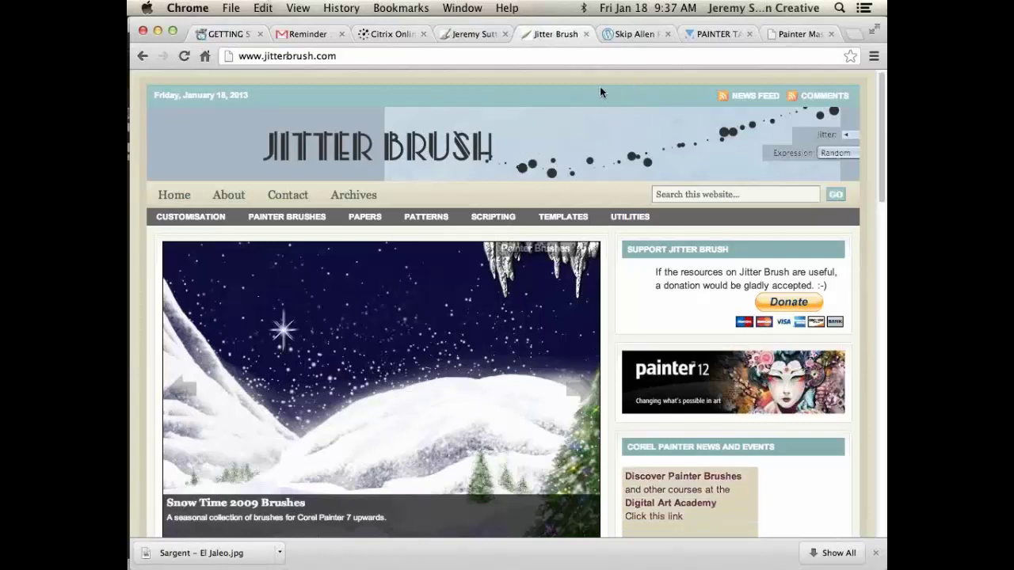
pyautogui.click(635, 35)
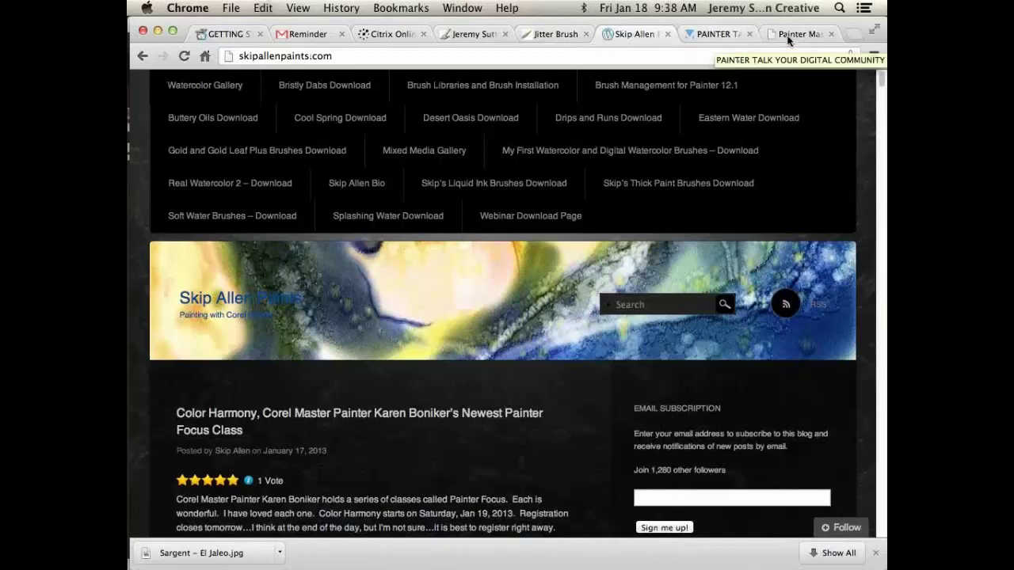
pyautogui.click(729, 39)
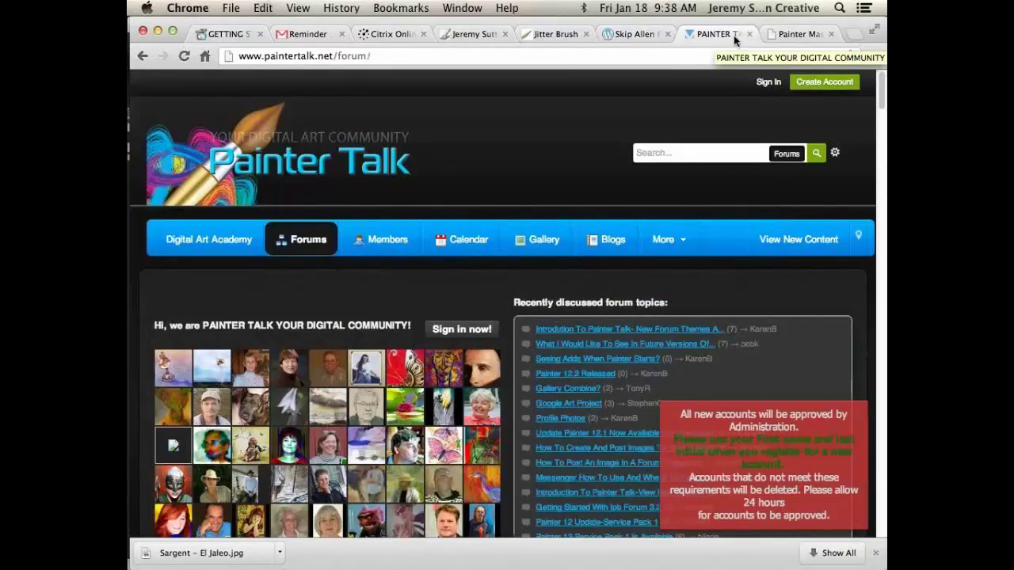
# View Corel's Painter Master page, read down to the Painter 12 Updates section, and return to the page's beginning
pyautogui.click(792, 34)
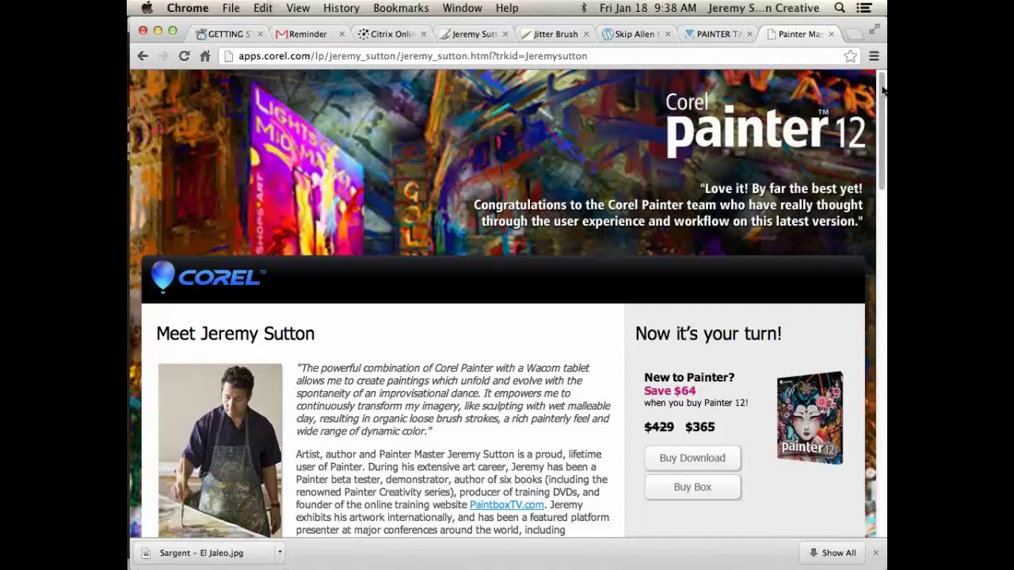
pyautogui.moveTo(883, 93); pyautogui.dragTo(885, 190)
pyautogui.scroll(-3, 699, 284)
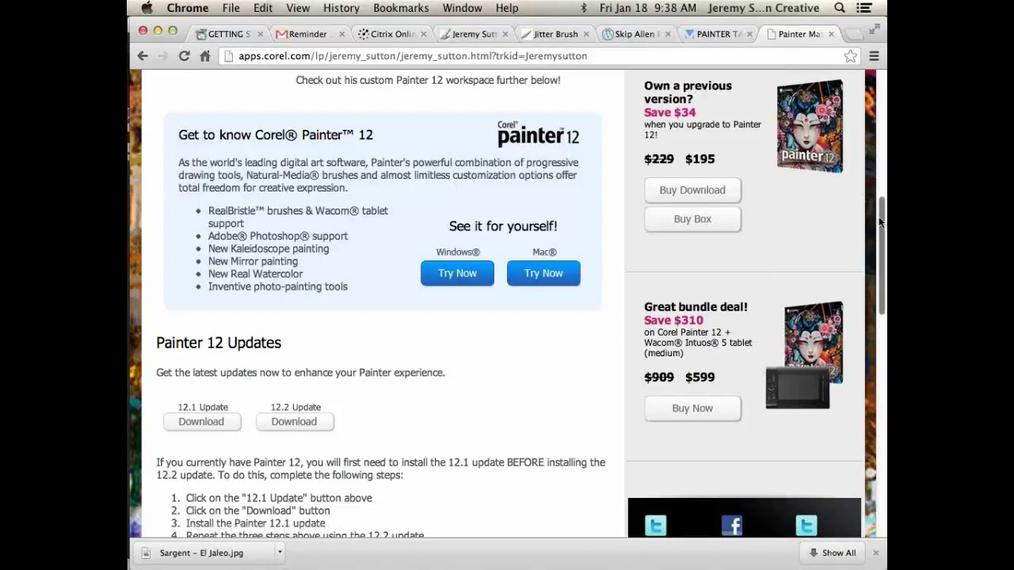
pyautogui.moveTo(879, 216); pyautogui.dragTo(883, 95)
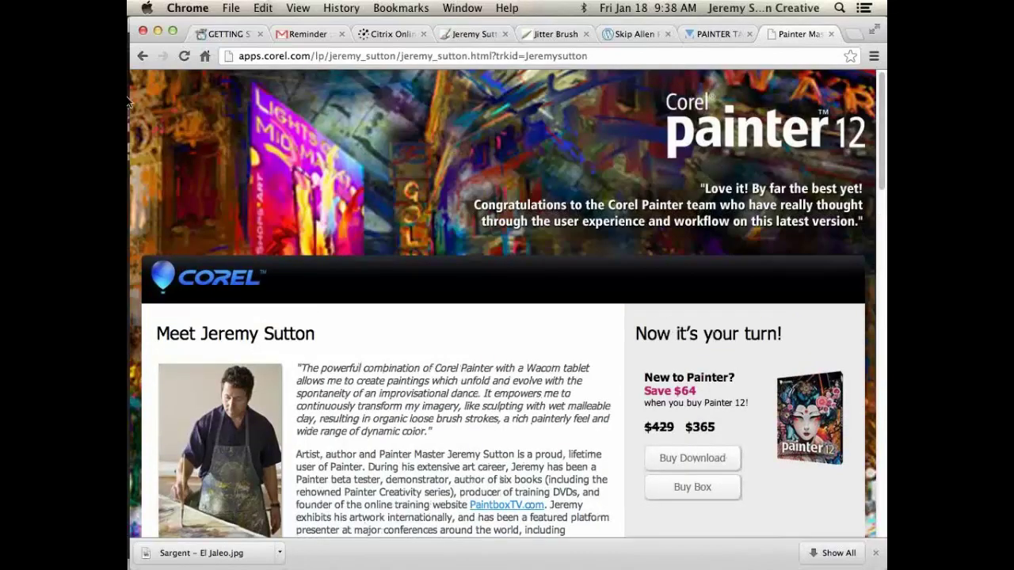
# Switch back to Corel Painter 12 and look over its update-check command and its help and tutorial options
pyautogui.moveTo(140, 76)
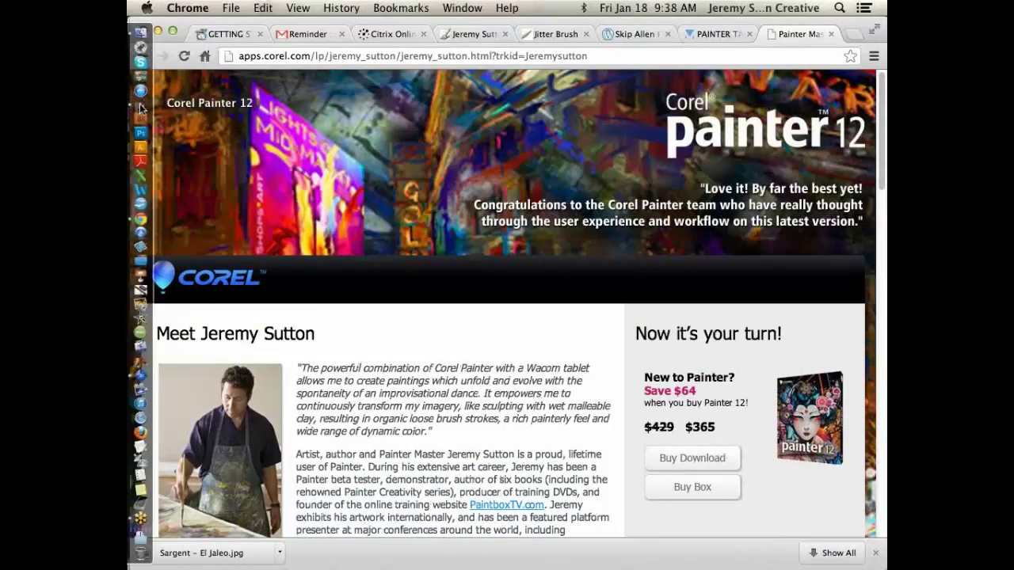
pyautogui.click(140, 107)
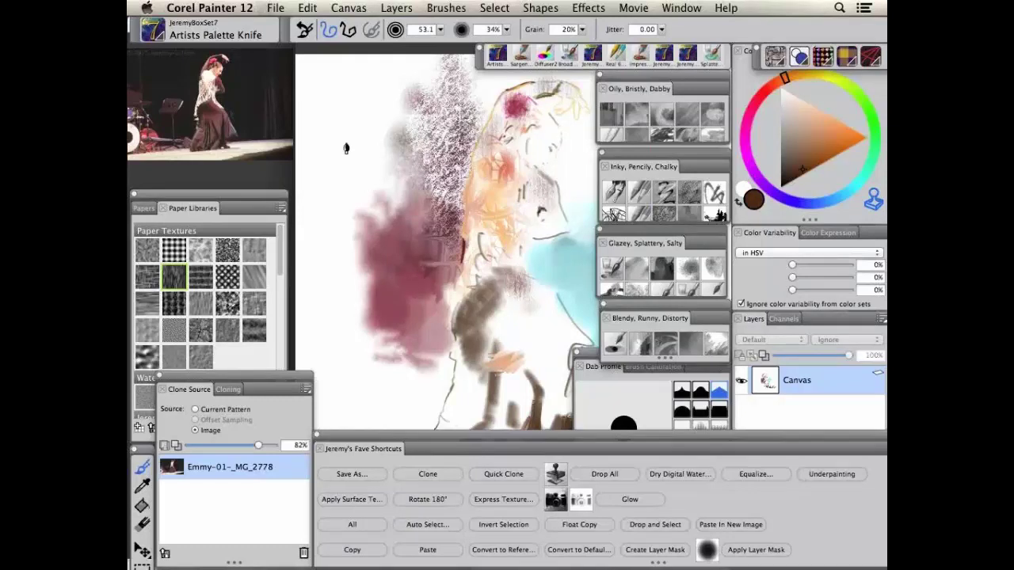
pyautogui.click(225, 9)
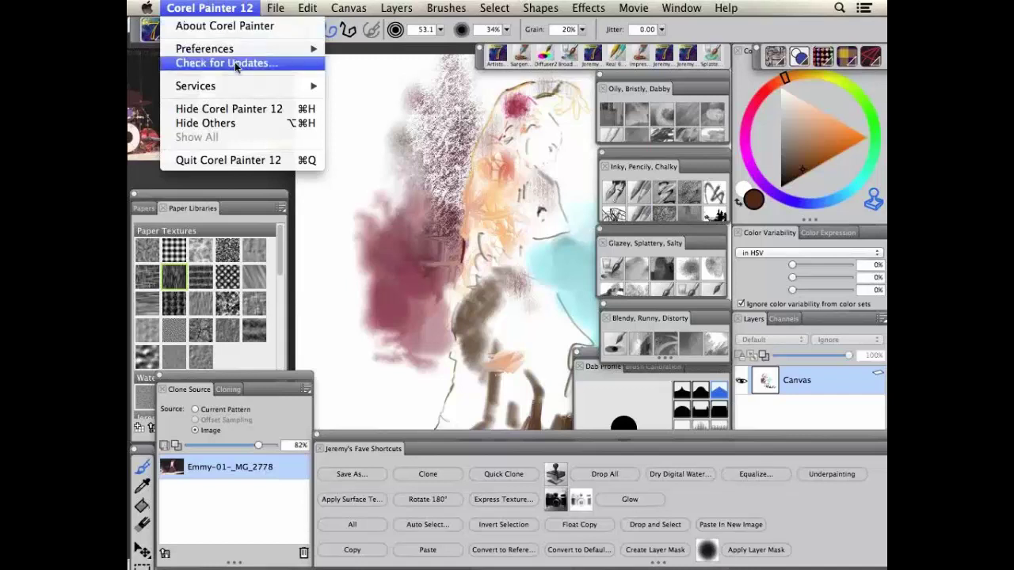
pyautogui.click(219, 9)
pyautogui.click(727, 8)
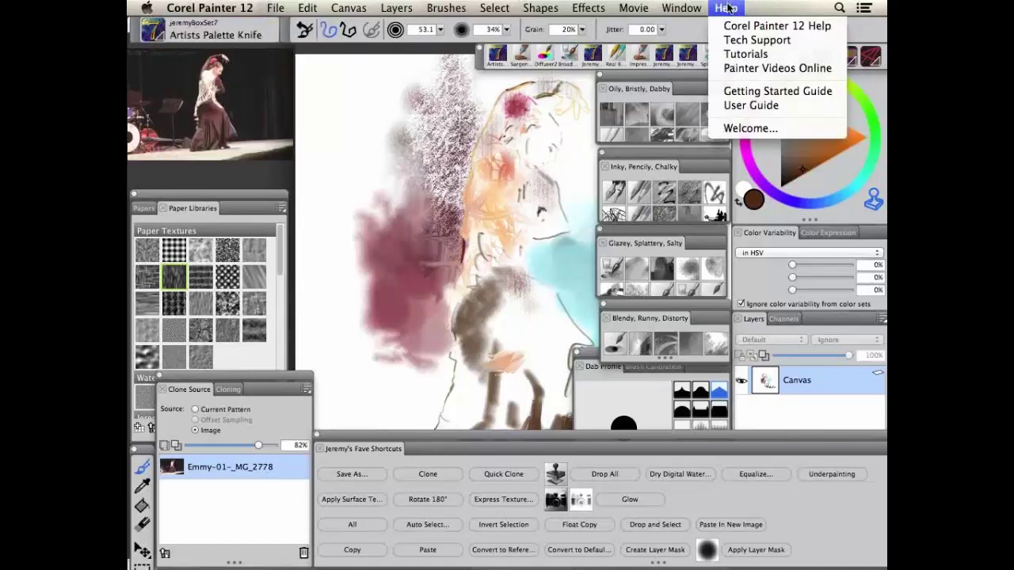
pyautogui.click(723, 11)
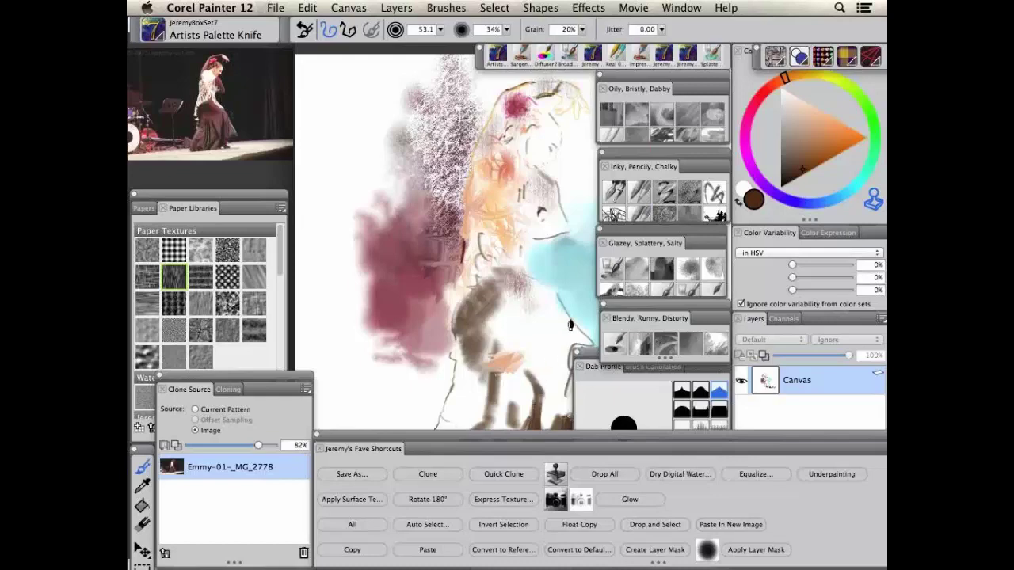
# Bring the open document AtticFlamenco-01-300x2000.tif to the front
pyautogui.click(681, 8)
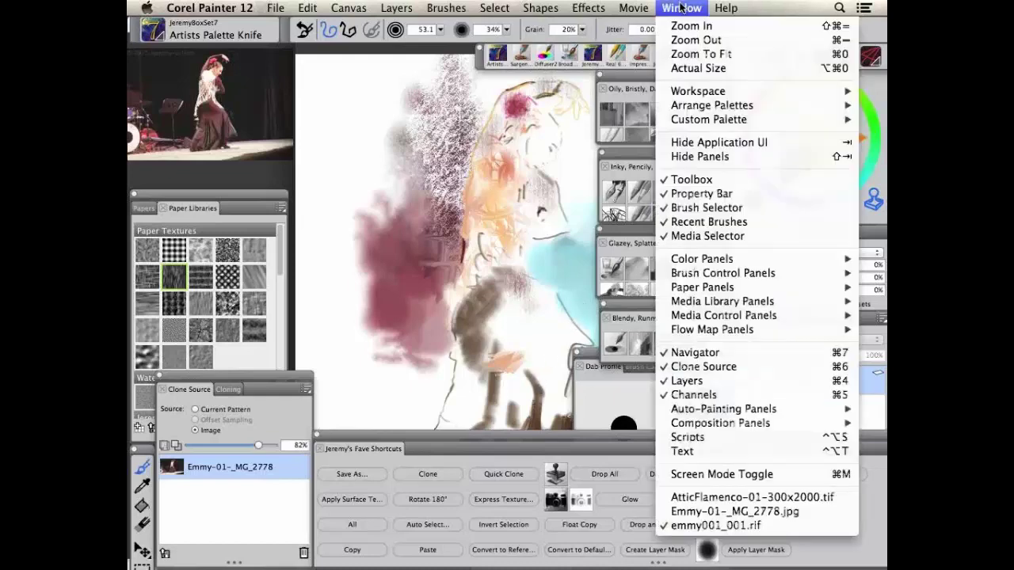
pyautogui.click(703, 498)
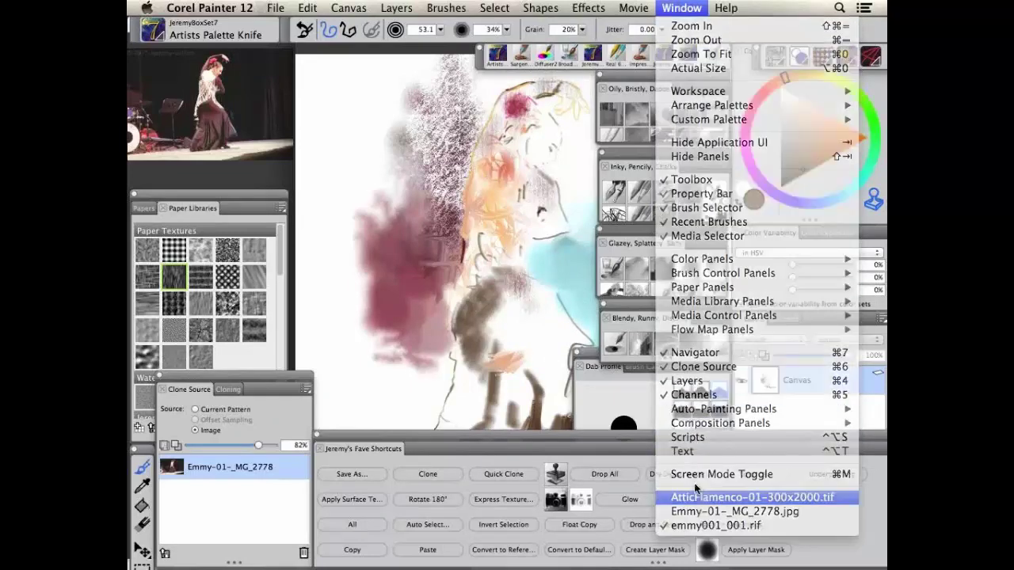
# Hide the palettes, narrow the AtticFlamenco photo's window and shrink the photo into a small reference image at its upper edge
pyautogui.press('Tab')
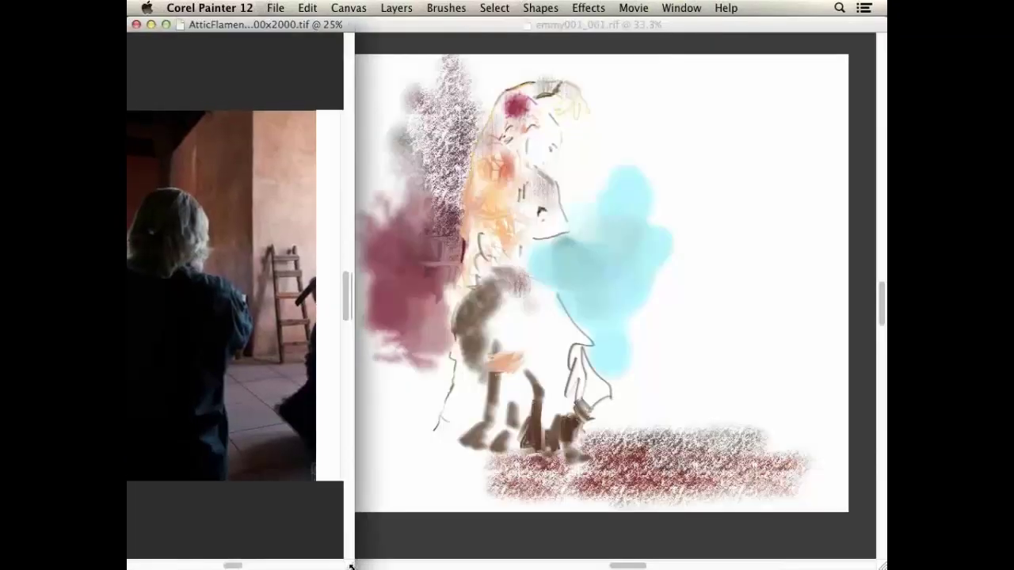
pyautogui.moveTo(351, 566); pyautogui.dragTo(348, 568)
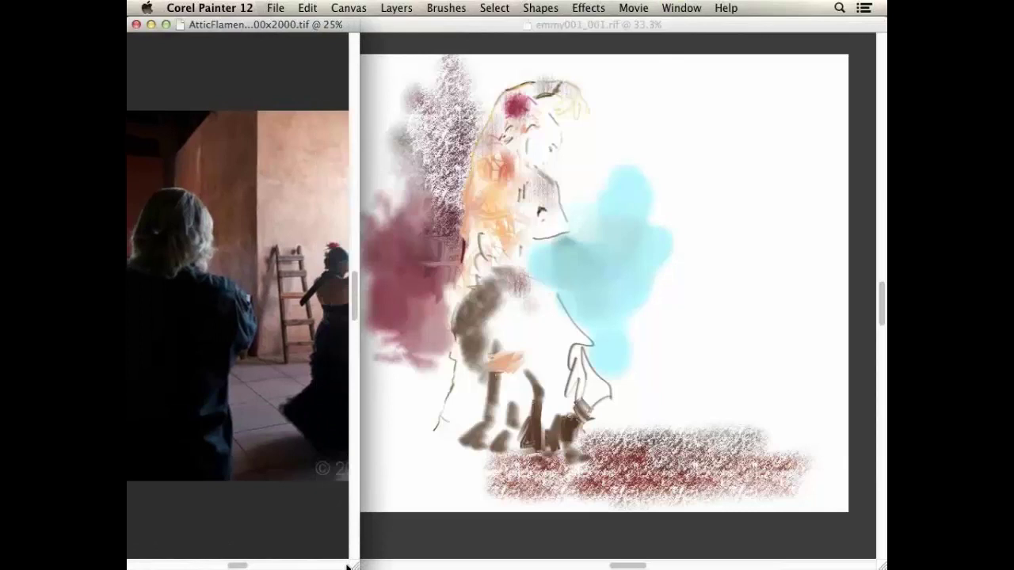
pyautogui.press('super+minus')
pyautogui.press('super+minus')
pyautogui.press('super+minus')
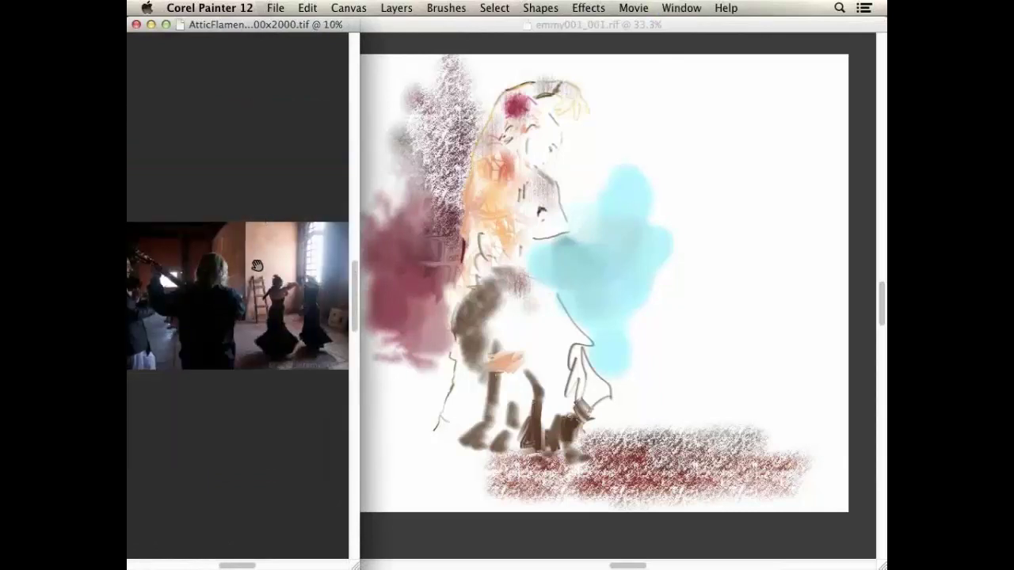
pyautogui.moveTo(258, 256); pyautogui.dragTo(259, 78)
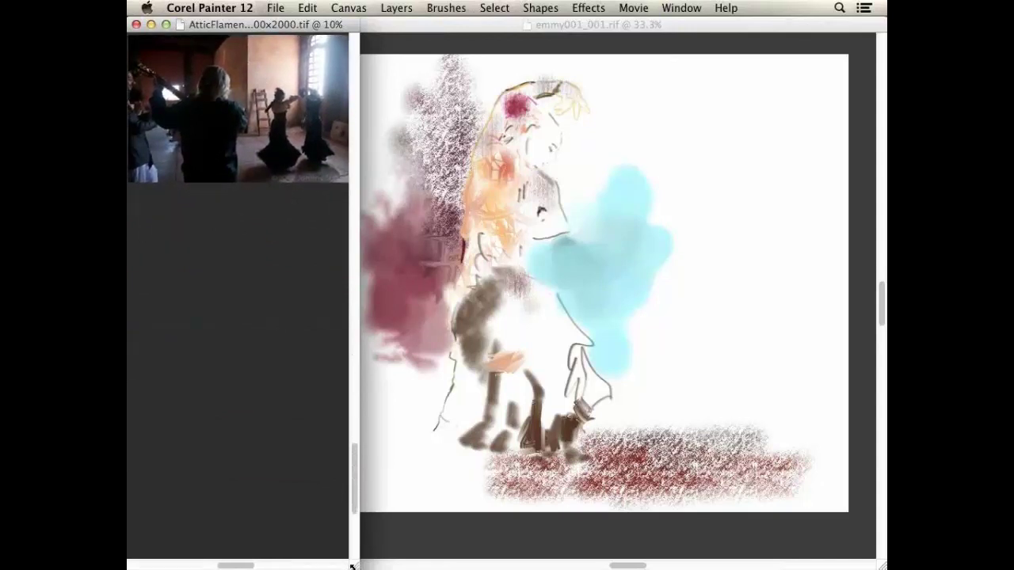
pyautogui.moveTo(351, 566); pyautogui.dragTo(323, 568)
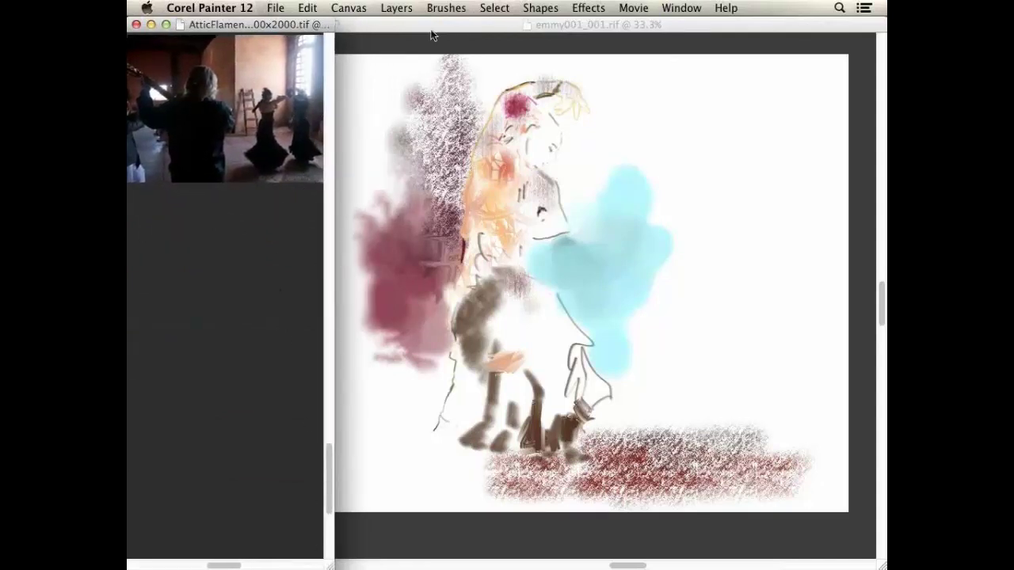
pyautogui.press('super+0')
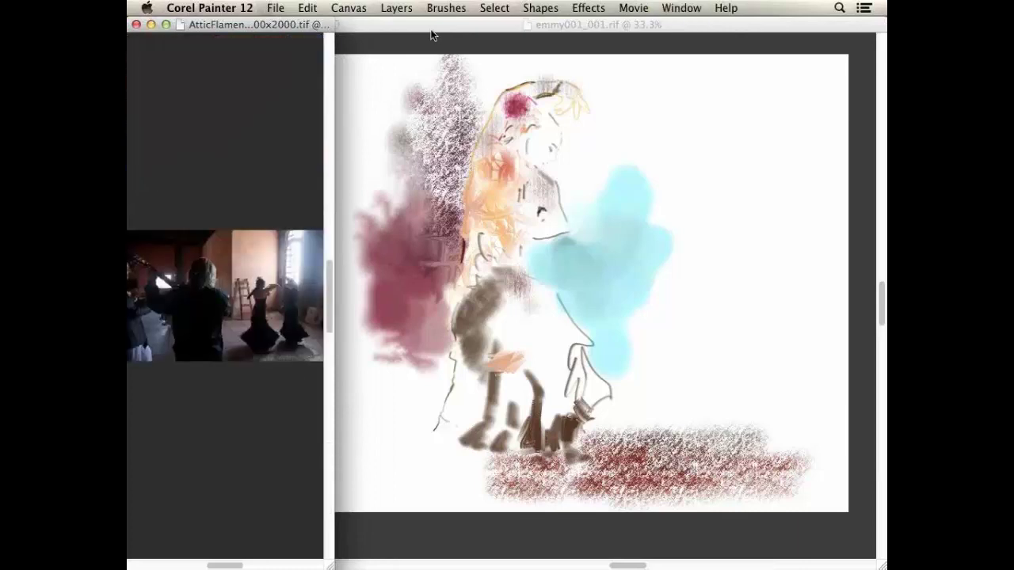
pyautogui.press('Tab')
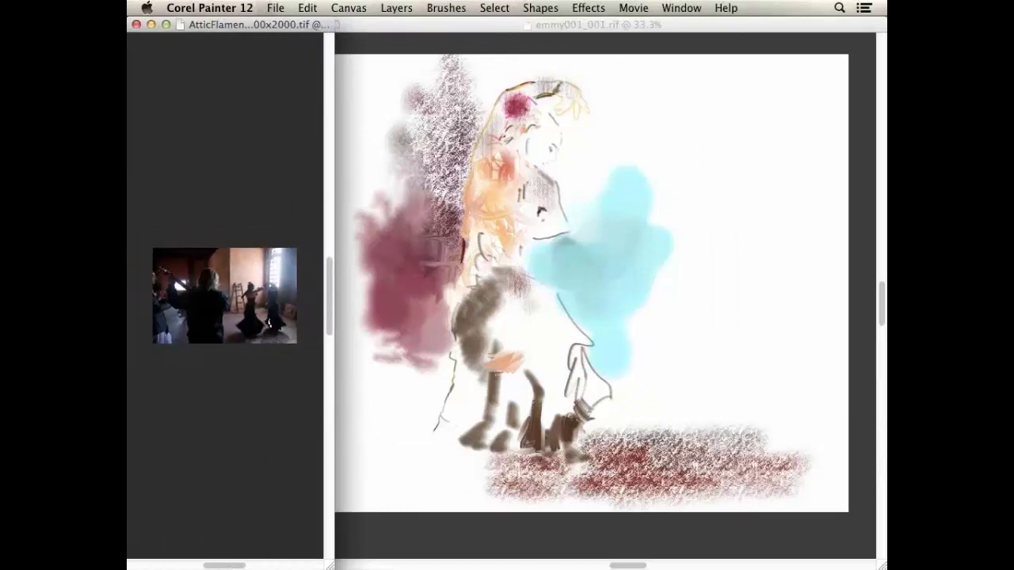
pyautogui.scroll(-4, 225, 293)
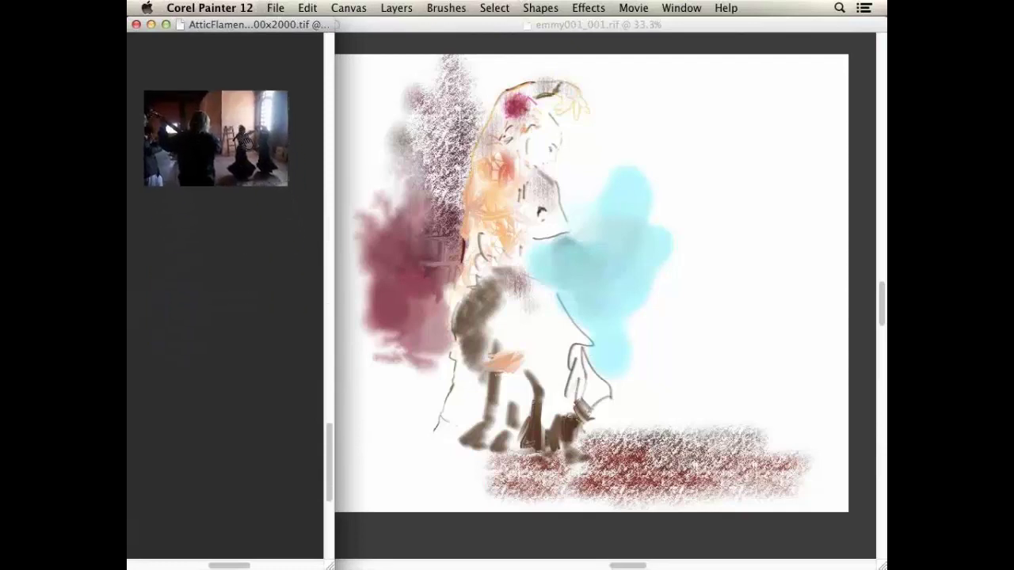
pyautogui.scroll(-2, 267, 185)
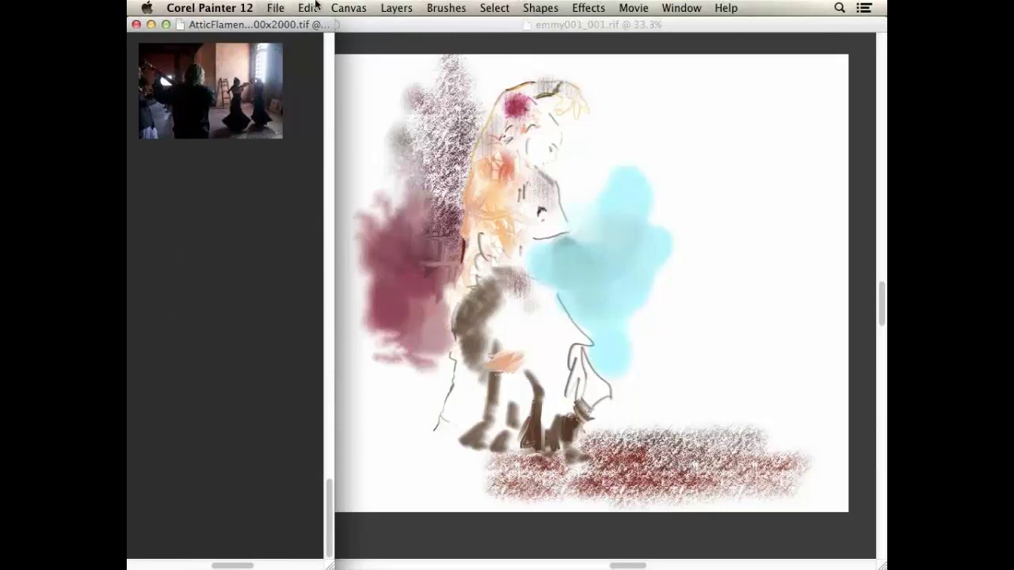
# Clone the AtticFlamenco photo and enlarge the clone's window beside the reference, showing the whole image at 25%
pyautogui.click(273, 7)
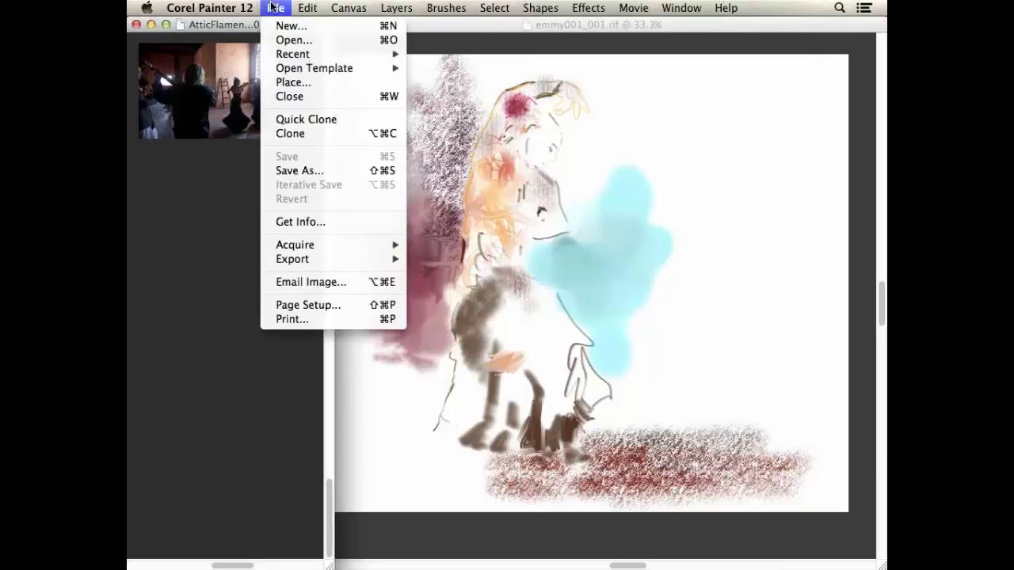
pyautogui.click(311, 137)
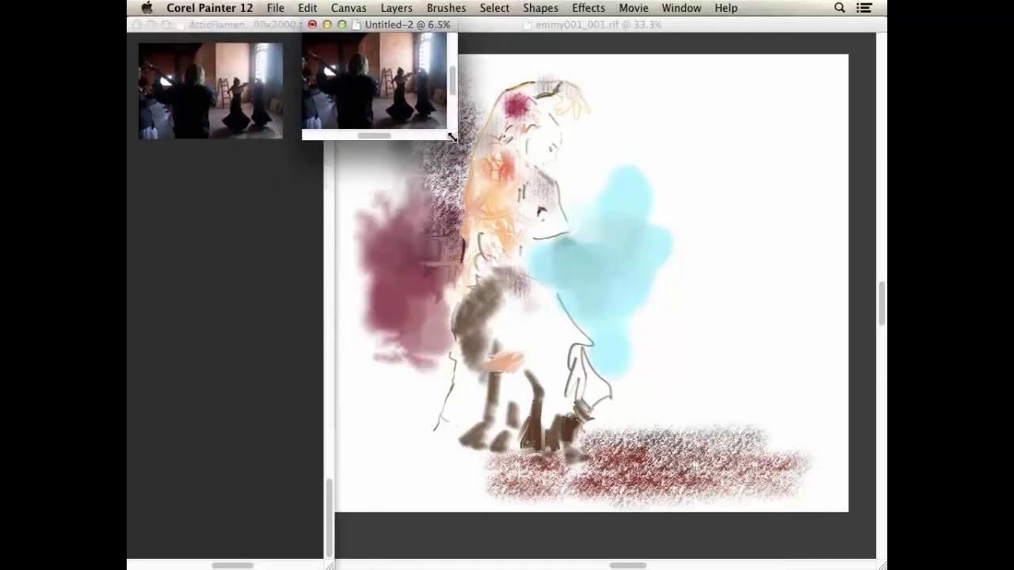
pyautogui.moveTo(454, 137)
pyautogui.mouseDown()
pyautogui.moveTo(630, 409)
pyautogui.moveTo(877, 566)
pyautogui.mouseUp()
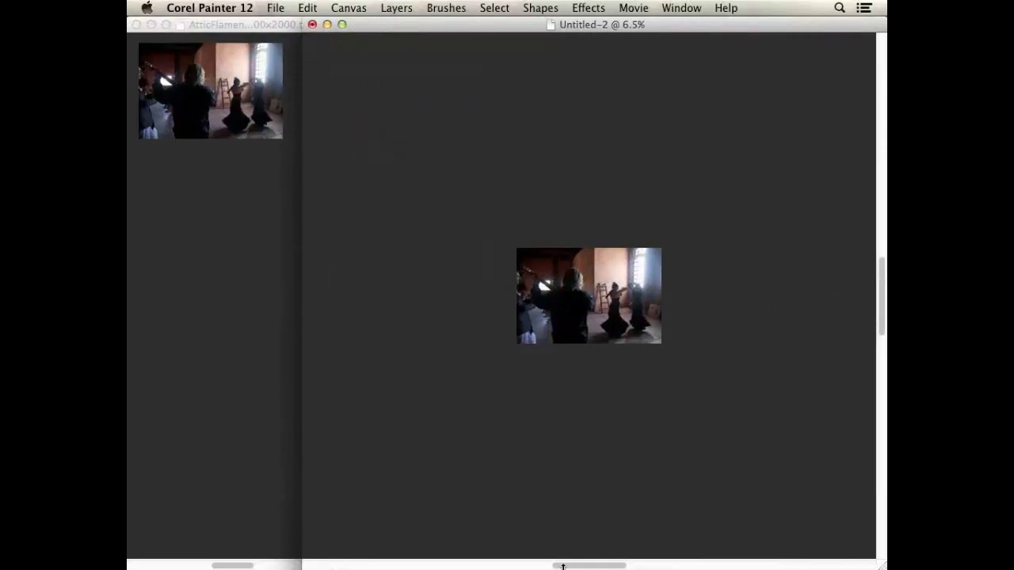
pyautogui.press('super+equal')
pyautogui.press('super+equal')
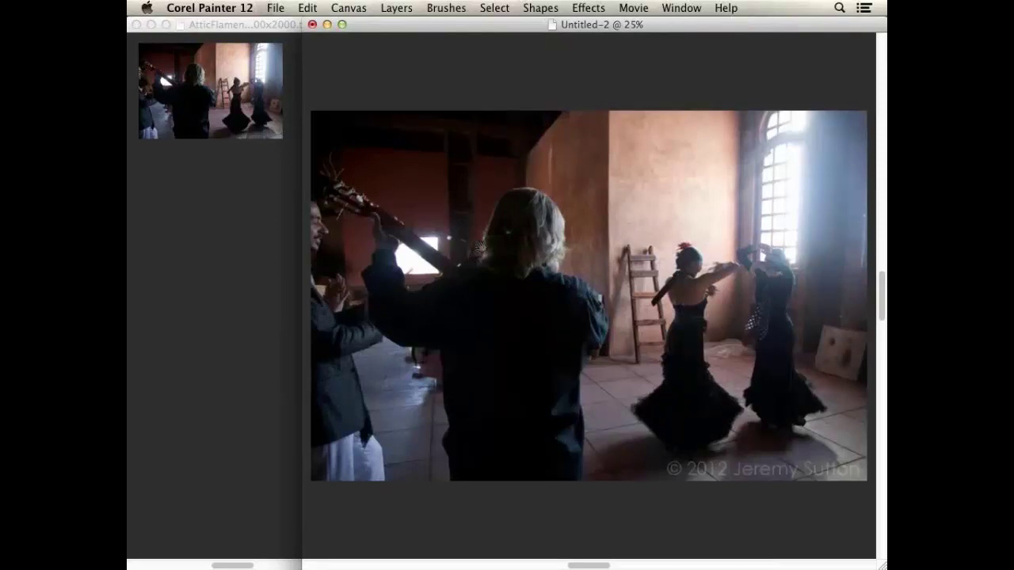
pyautogui.moveTo(475, 216); pyautogui.dragTo(453, 157)
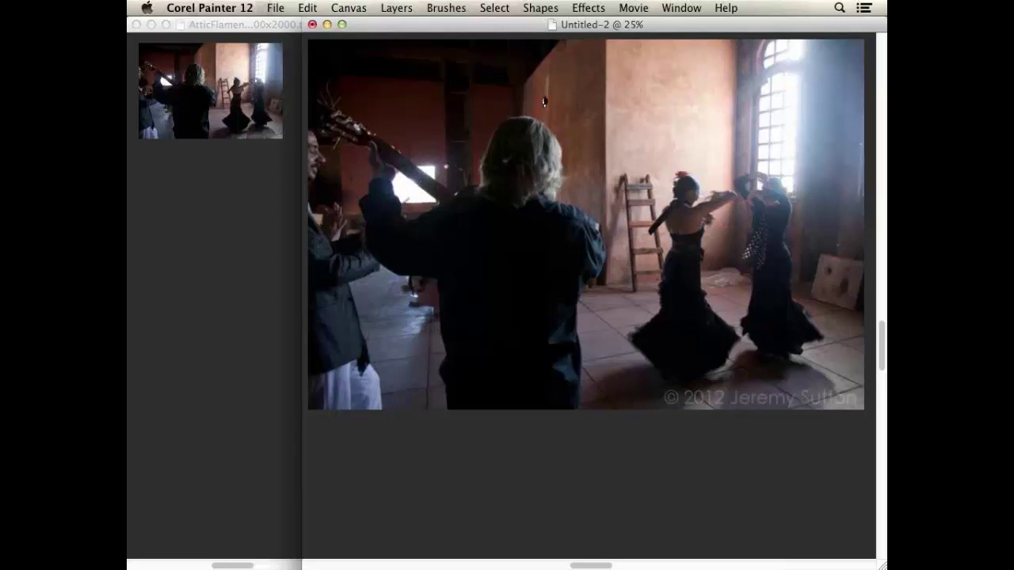
pyautogui.click(275, 8)
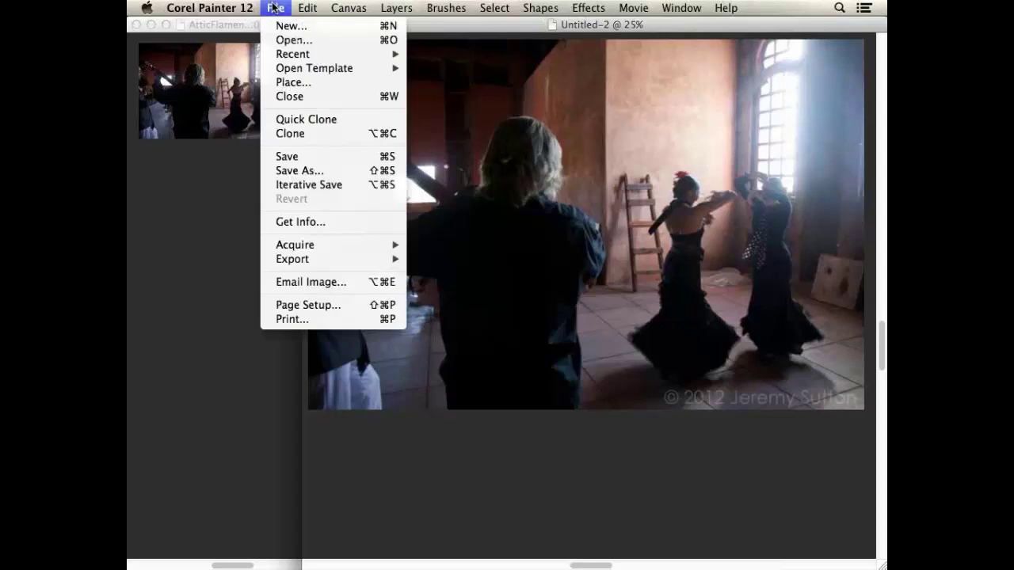
pyautogui.click(520, 80)
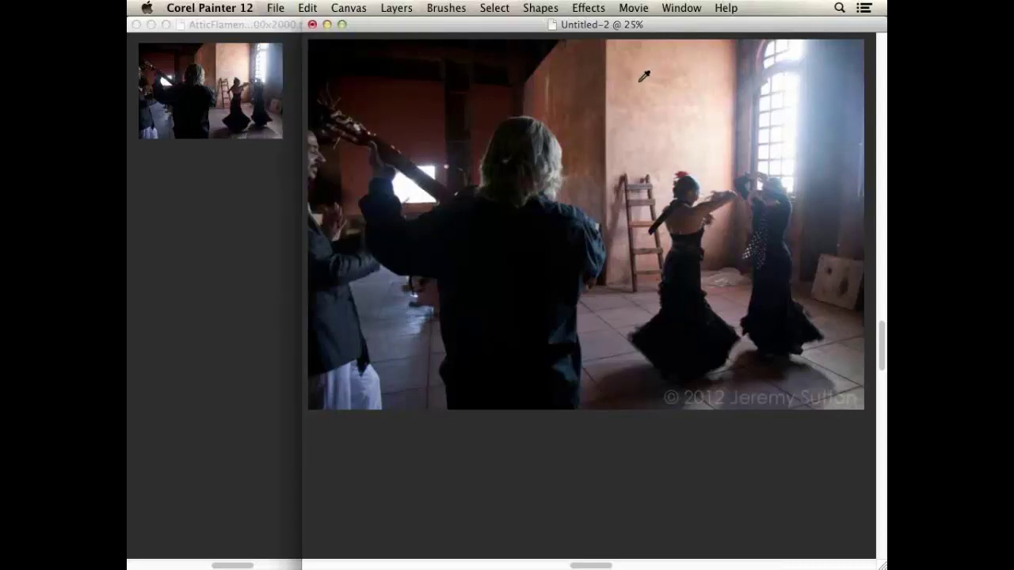
# Restore the palettes, choose a muted terracotta brown and fill the clone's canvas with the current color at 100% opacity
pyautogui.press('Tab')
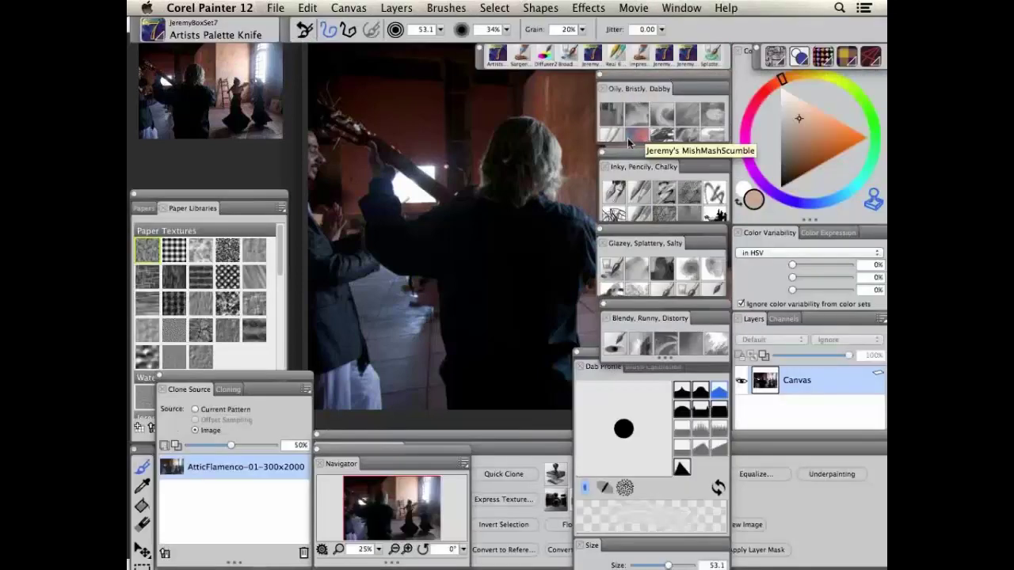
pyautogui.click(806, 141)
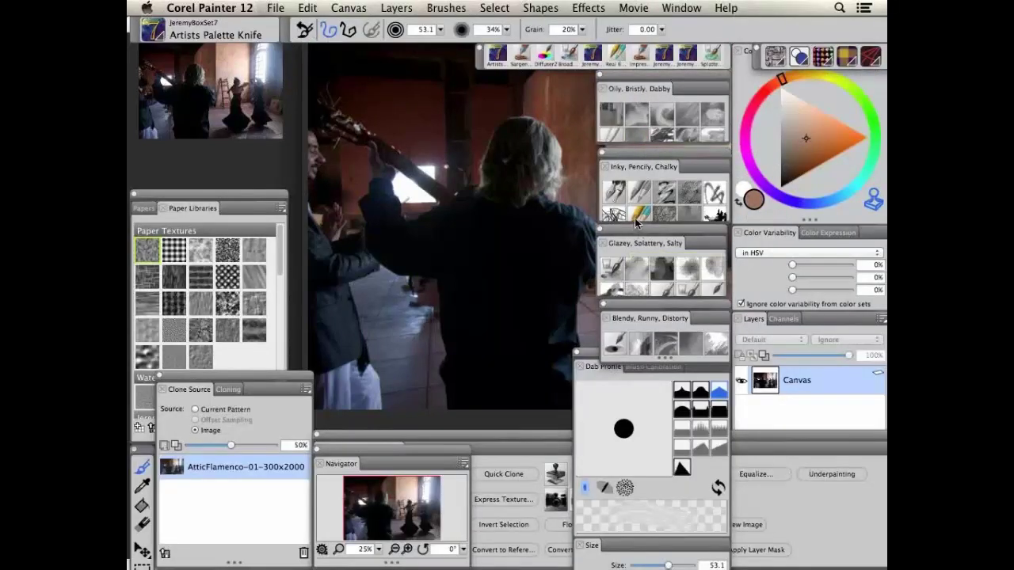
pyautogui.click(306, 8)
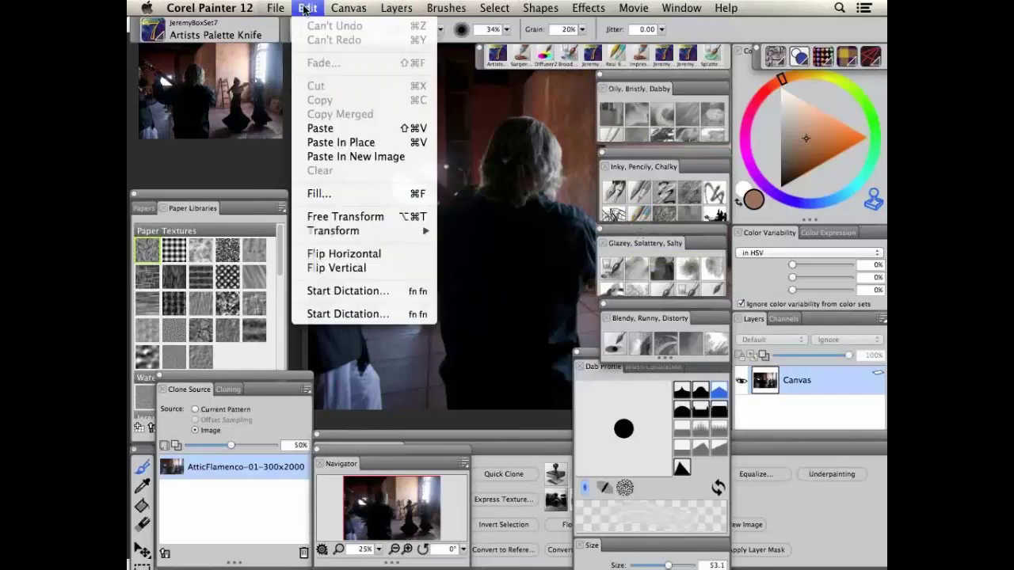
pyautogui.click(328, 197)
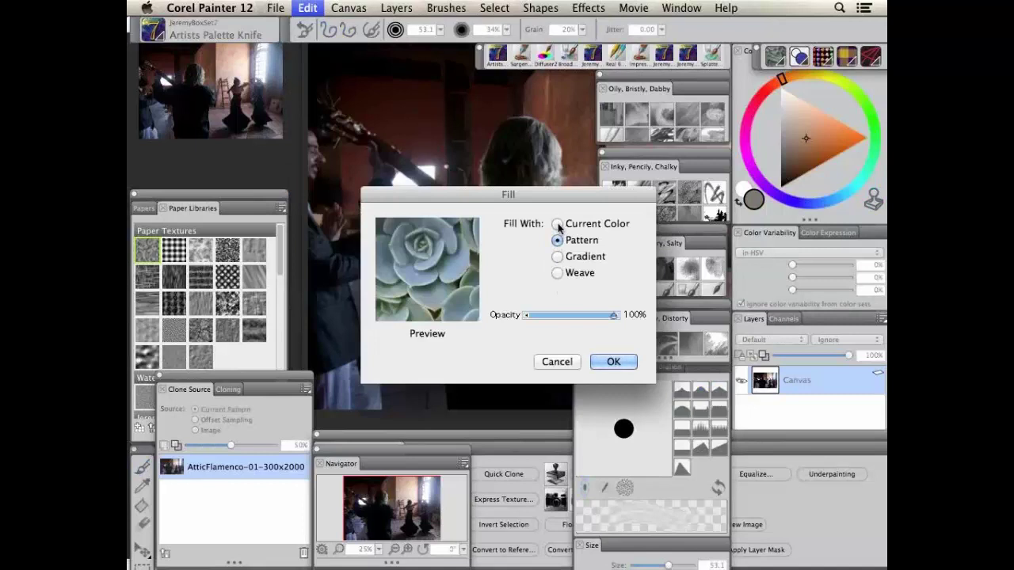
pyautogui.click(557, 225)
pyautogui.click(557, 240)
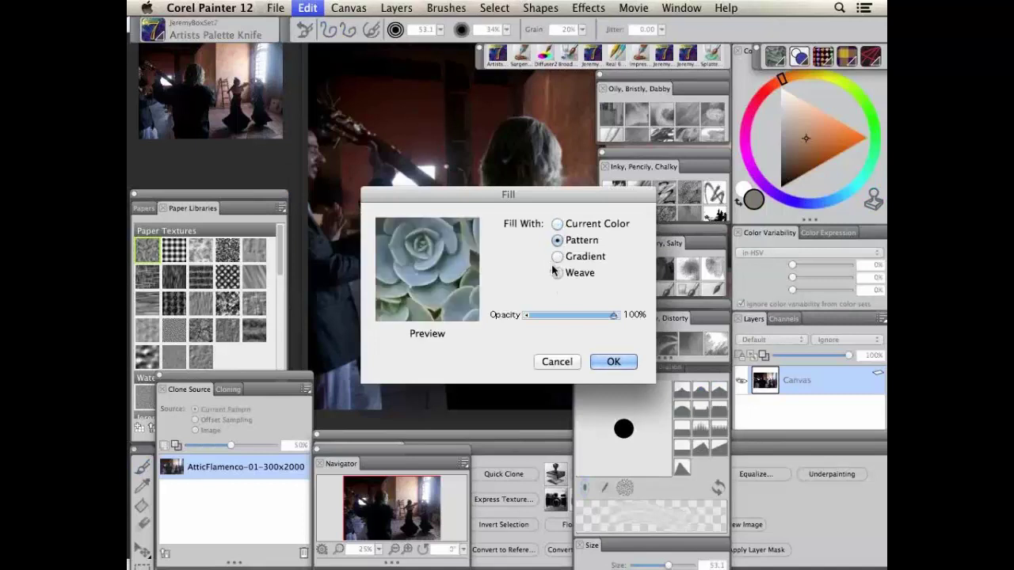
pyautogui.click(557, 224)
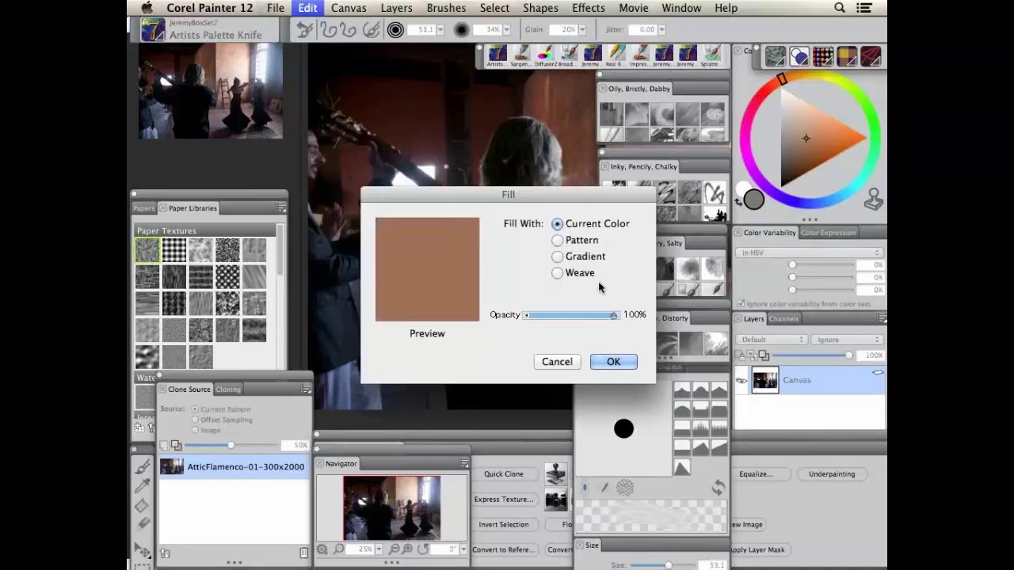
pyautogui.click(617, 362)
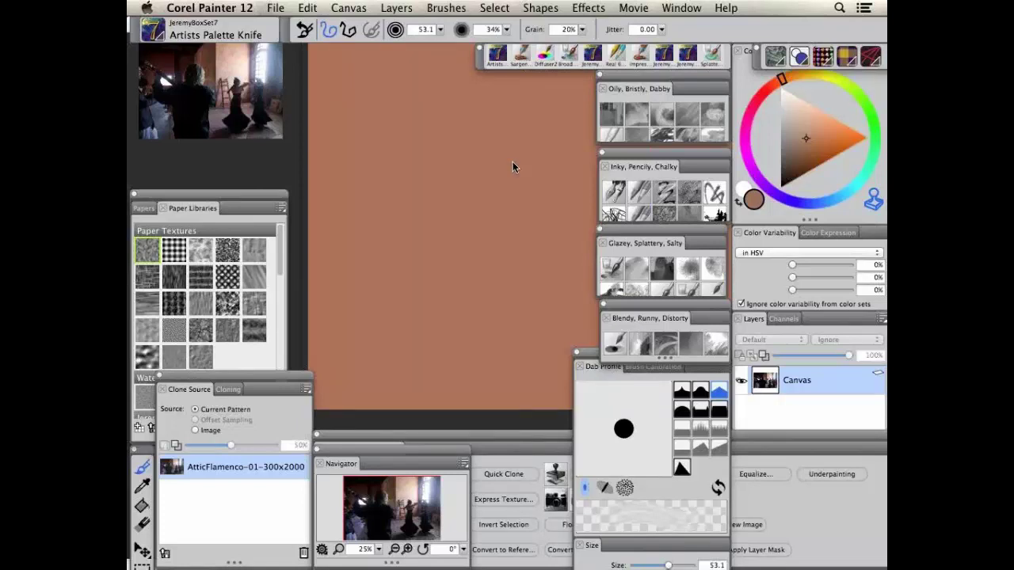
# Browse the paper libraries, choose the decaying wood paper from JeremyFavePapers6 and show its paper settings
pyautogui.moveTo(271, 193); pyautogui.dragTo(370, 120)
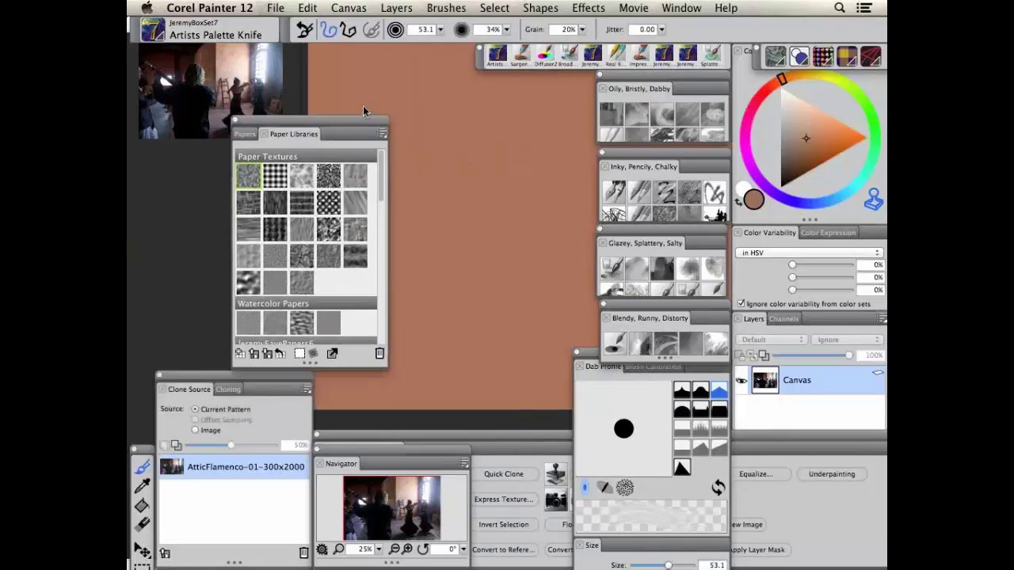
pyautogui.moveTo(380, 183); pyautogui.dragTo(388, 342)
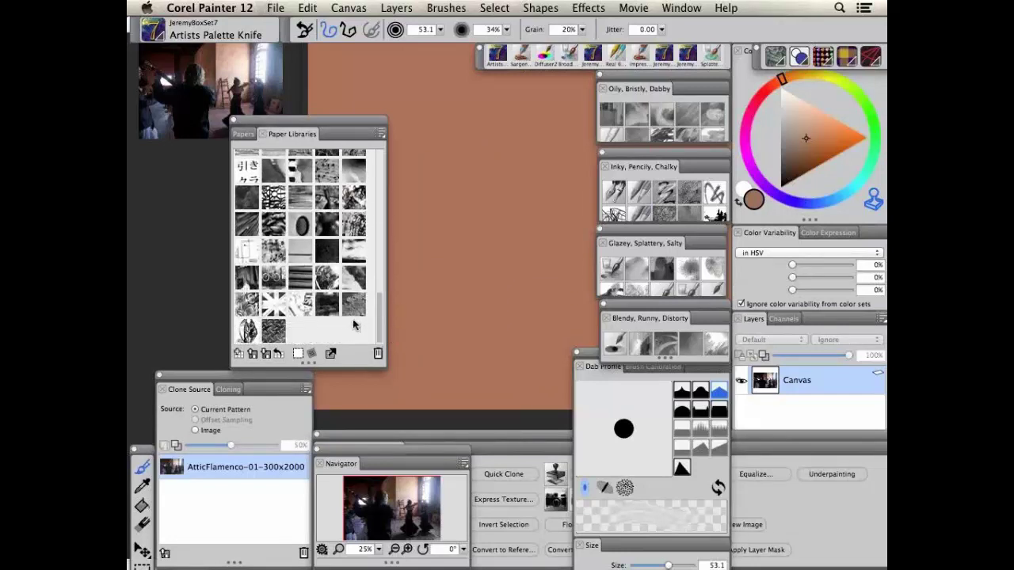
pyautogui.moveTo(378, 317); pyautogui.dragTo(375, 212)
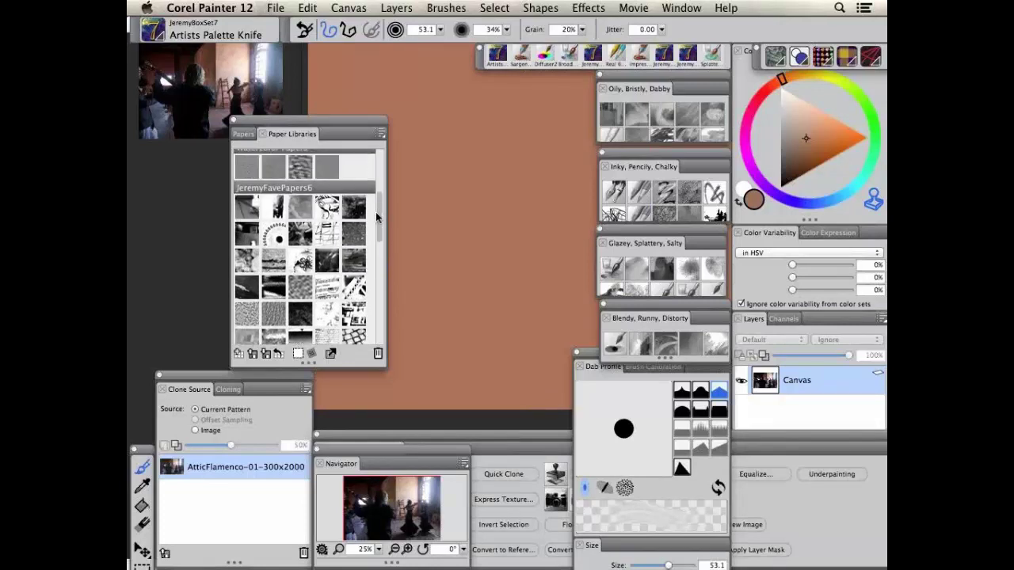
pyautogui.click(355, 269)
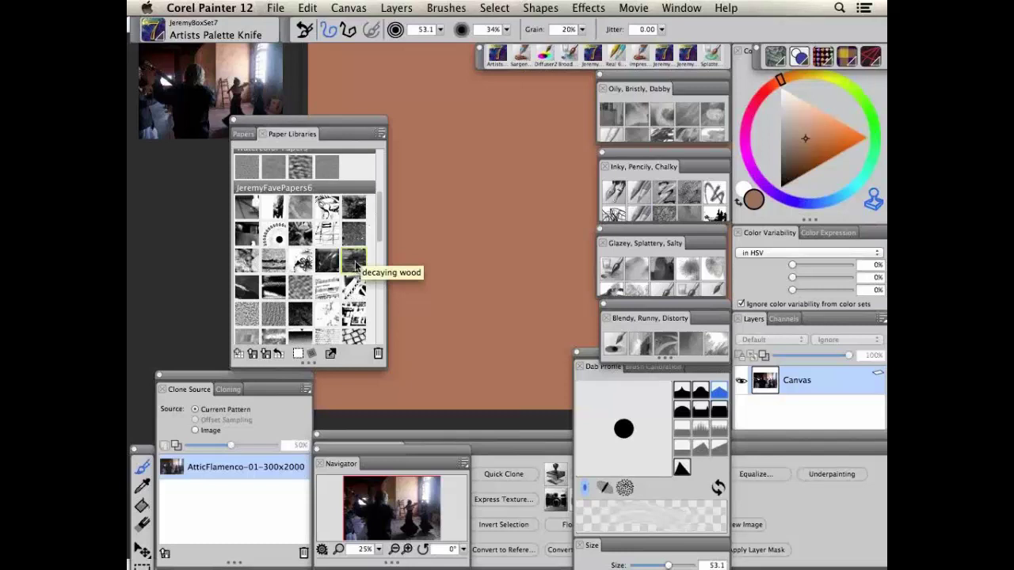
pyautogui.moveTo(358, 124); pyautogui.dragTo(286, 121)
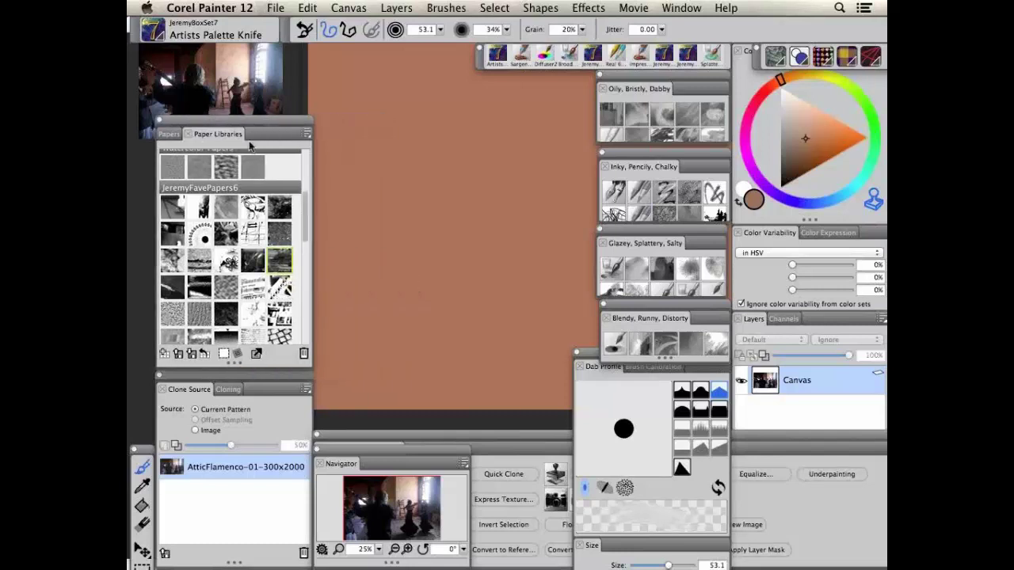
pyautogui.click(176, 134)
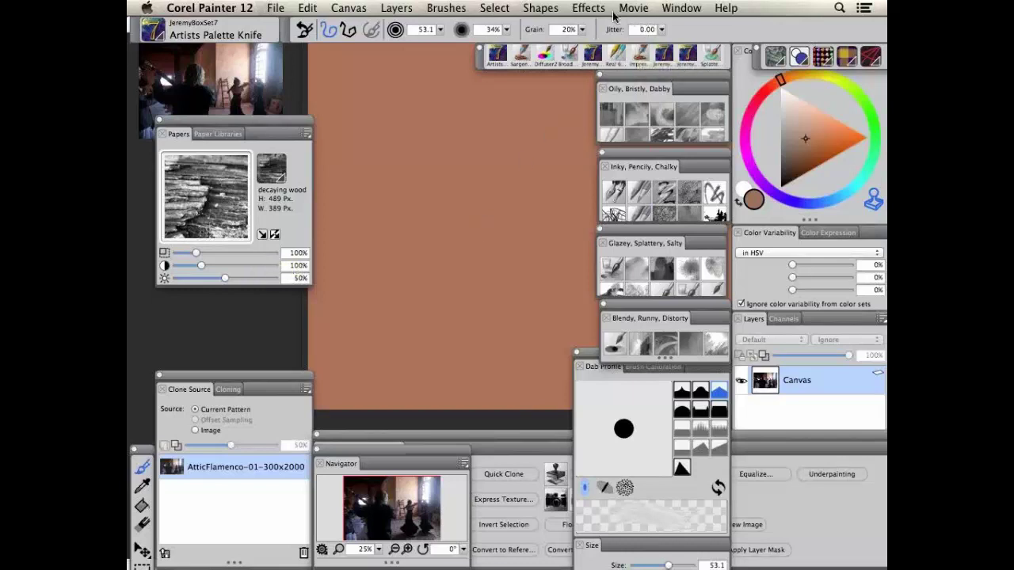
# Apply a surface texture to the filled canvas using Paper with Shine at 0%, and move the paper settings clear of the reference photo
pyautogui.click(596, 10)
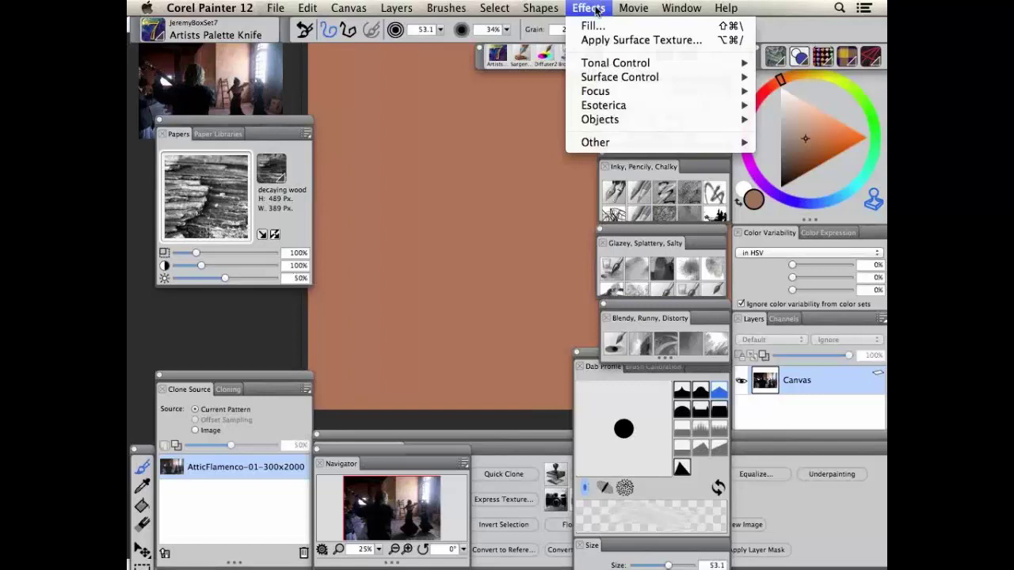
pyautogui.moveTo(602, 69)
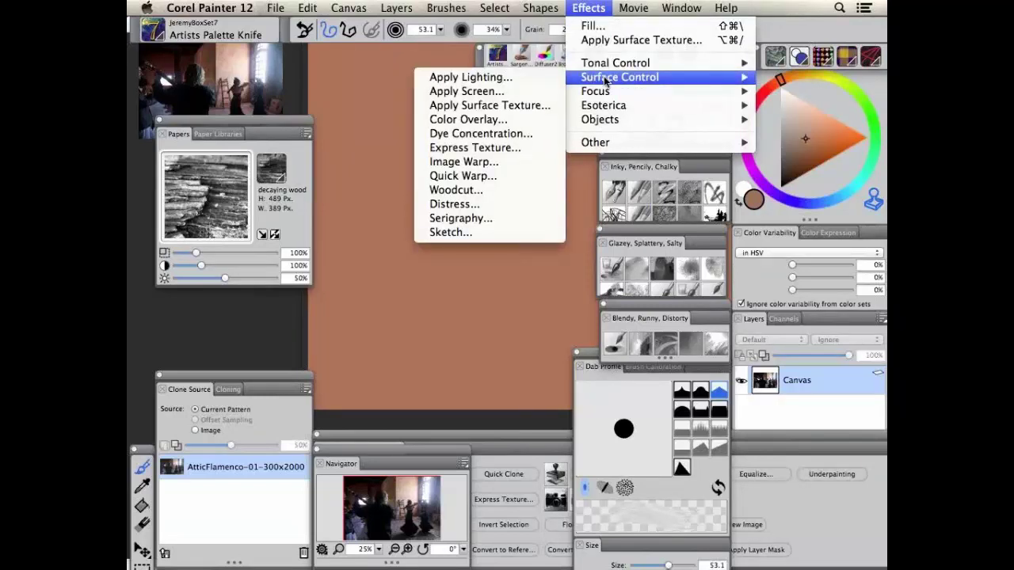
pyautogui.click(518, 108)
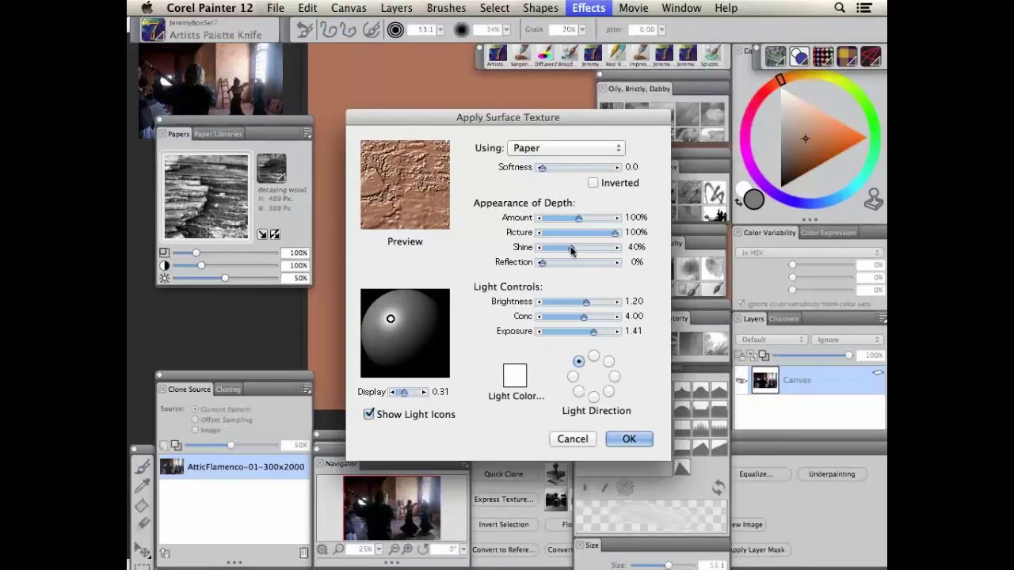
pyautogui.moveTo(567, 249); pyautogui.dragTo(516, 265)
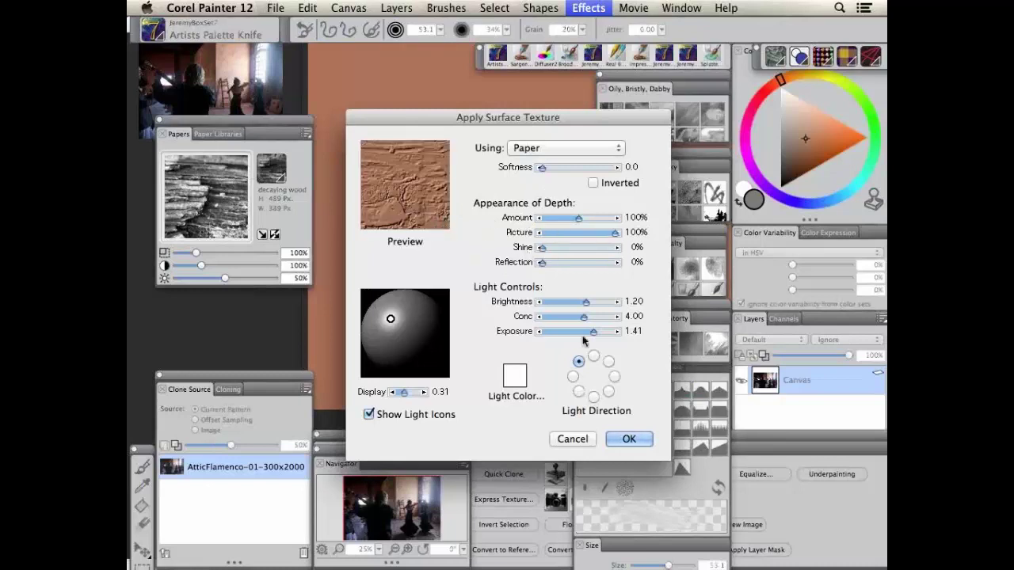
pyautogui.click(631, 440)
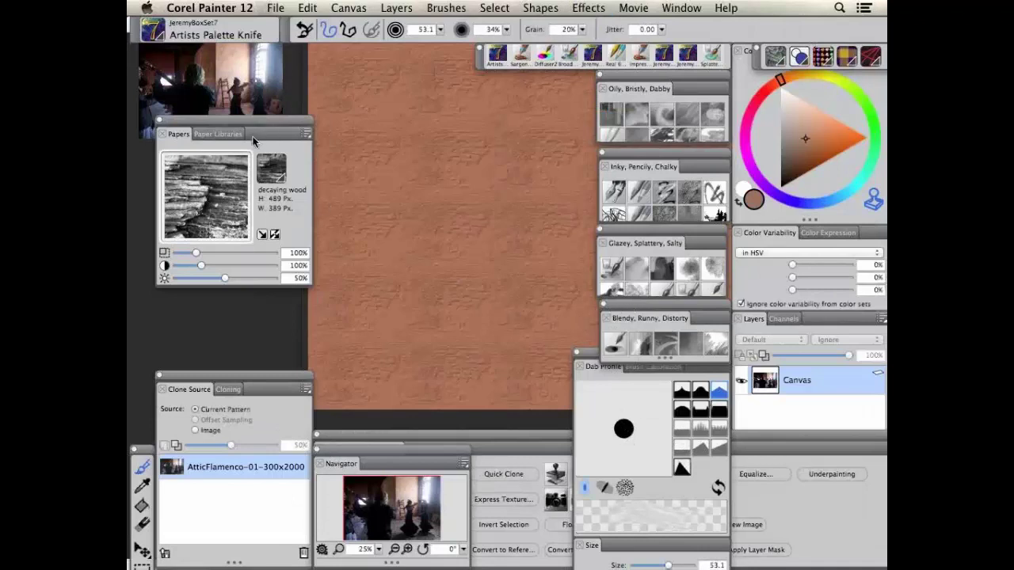
pyautogui.moveTo(262, 127); pyautogui.dragTo(249, 203)
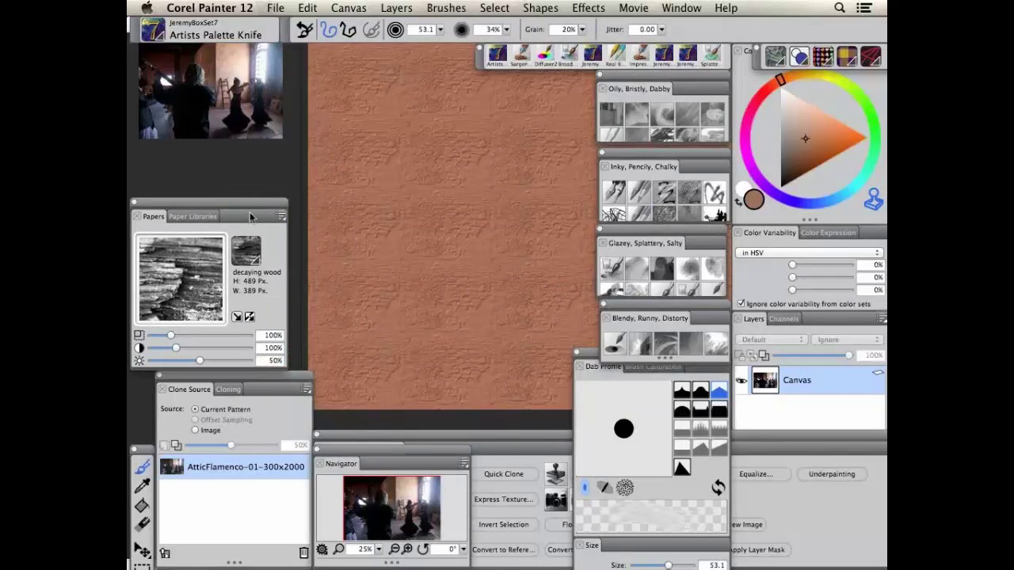
# Close the decaying wood paper settings and bring the Jeremy's Fave Shortcuts palette in front of the Navigator
pyautogui.moveTo(229, 203); pyautogui.dragTo(261, 165)
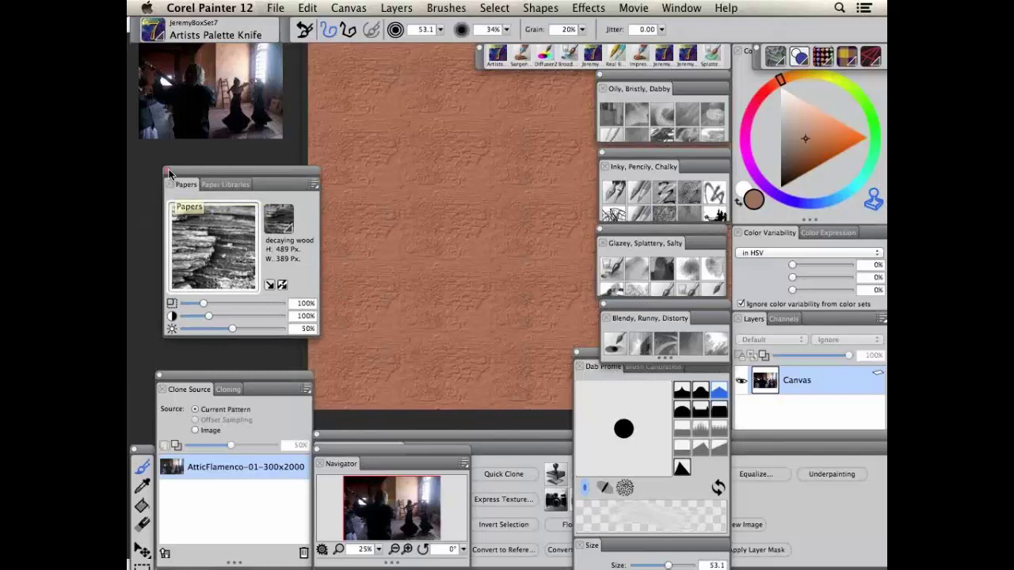
pyautogui.click(166, 170)
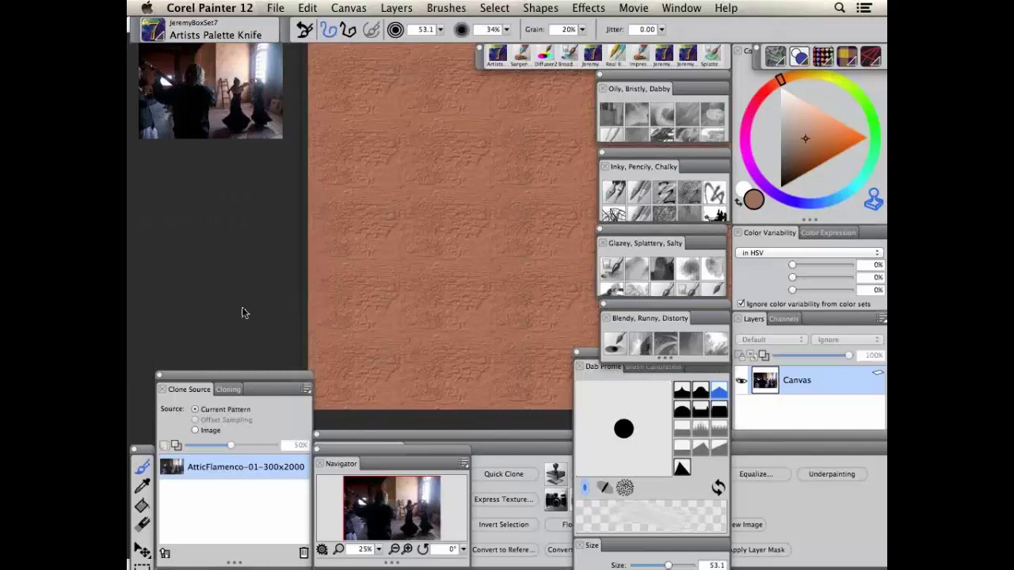
pyautogui.click(501, 447)
# Start saving the textured canvas as a new file and create an Attic folder inside 2012-01-18-Painting the Passion of Dance Webinar
pyautogui.click(349, 474)
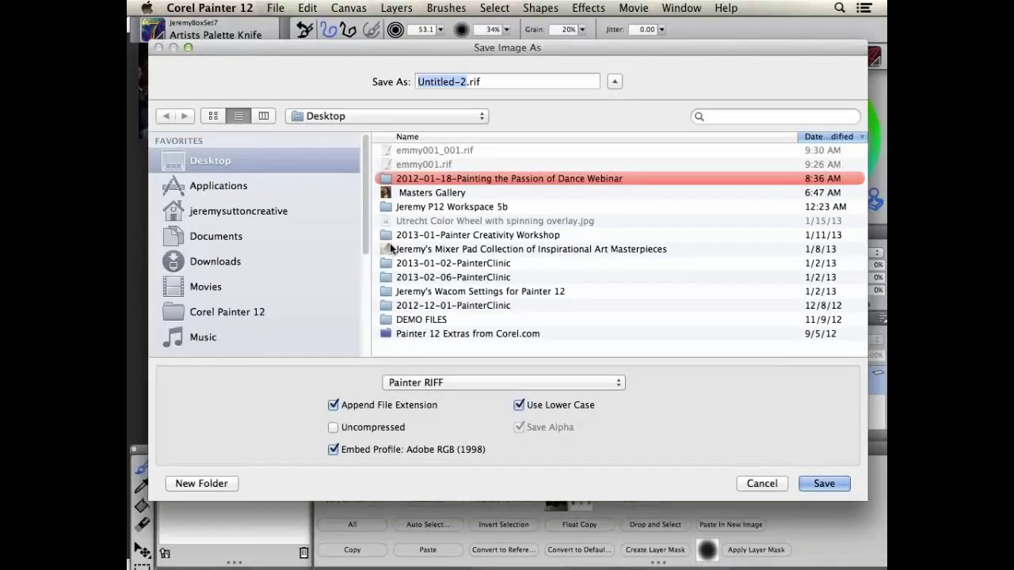
pyautogui.click(386, 181)
pyautogui.doubleClick(386, 180)
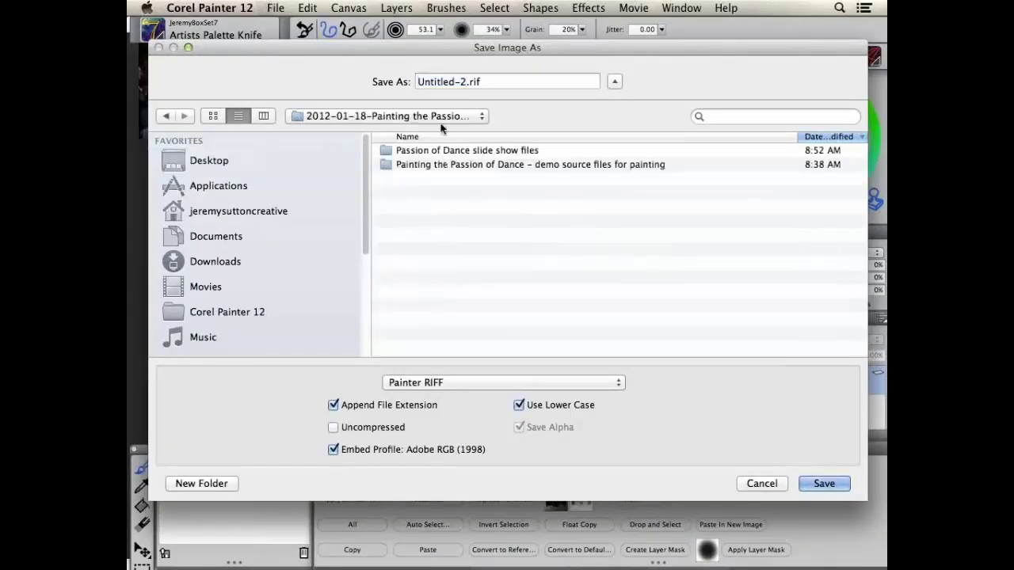
pyautogui.click(220, 484)
pyautogui.write('Attic')
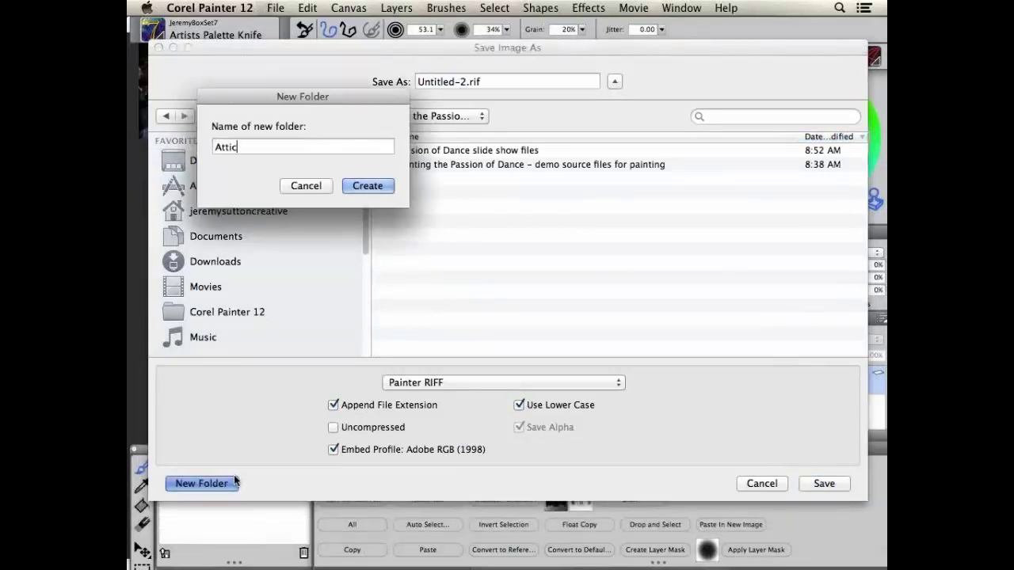
pyautogui.press('Return')
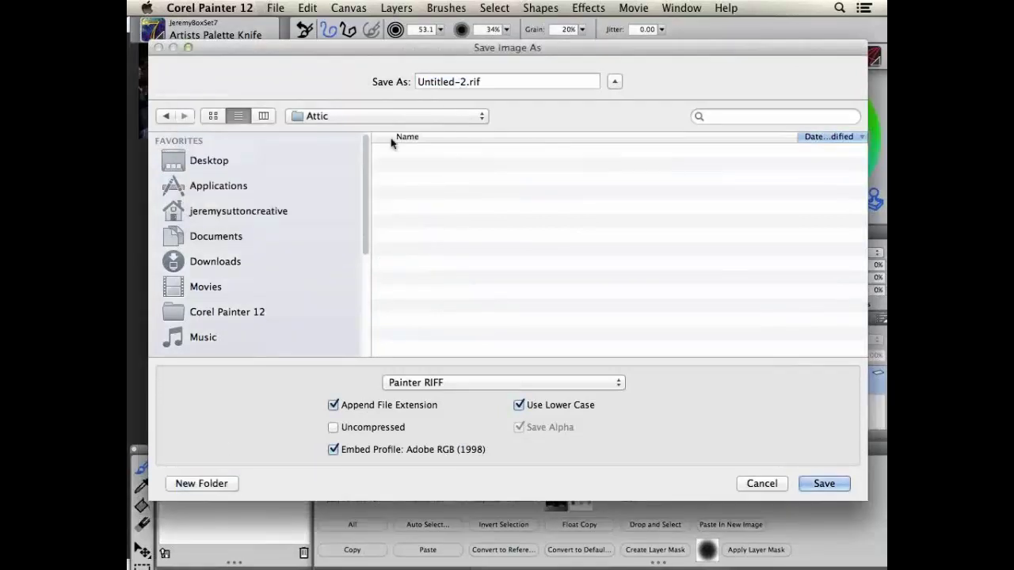
# Name the file "attic-02-fill with txtr" and save it in Painter RIFF format in the Attic folder
pyautogui.write('attic-')
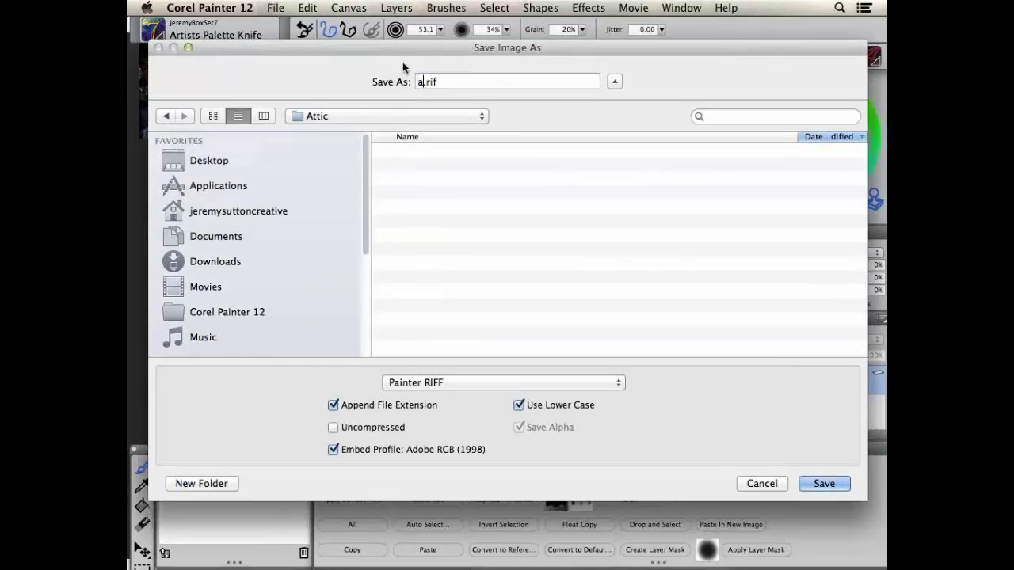
pyautogui.write('01-')
pyautogui.press('BackSpace')
pyautogui.press('BackSpace')
pyautogui.write('2-fill wity')
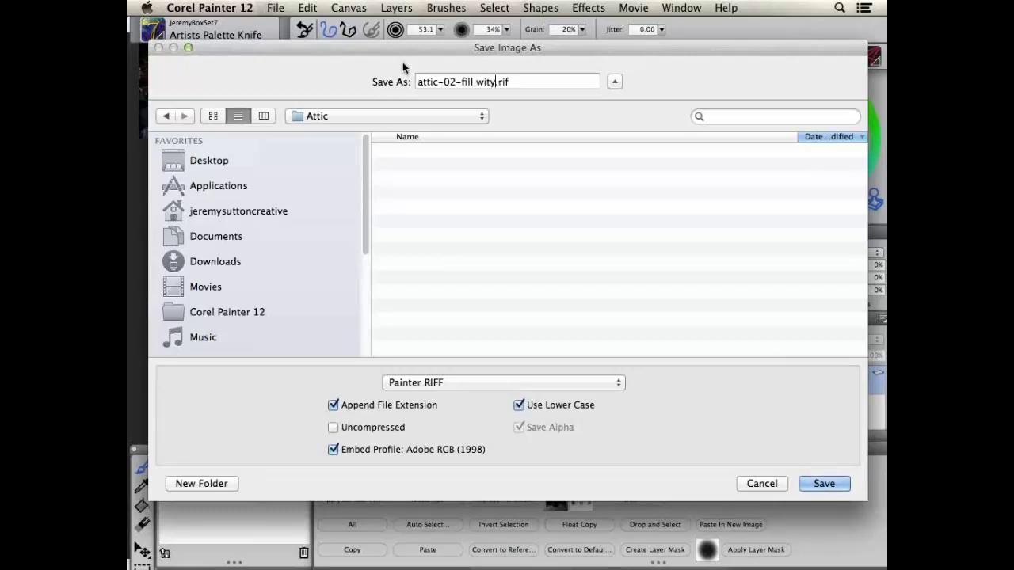
pyautogui.write('h txtr')
pyautogui.press('Return')
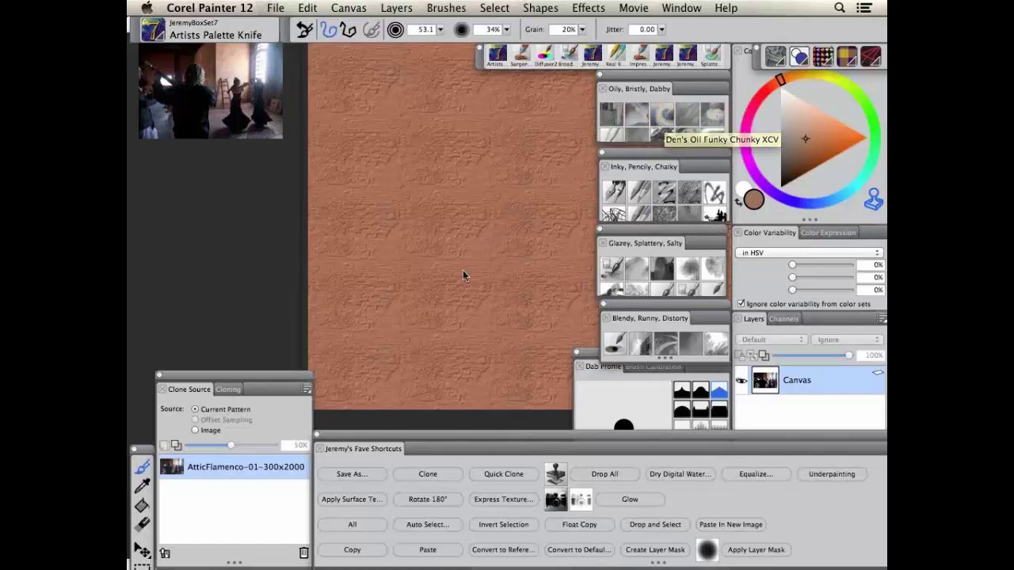
# Bring the toolbox into full view, select a small rectangular canvas area, show the custom icon options for an Oily, Bristly, Dabby brush, and deselect
pyautogui.moveTo(145, 454); pyautogui.dragTo(236, 208)
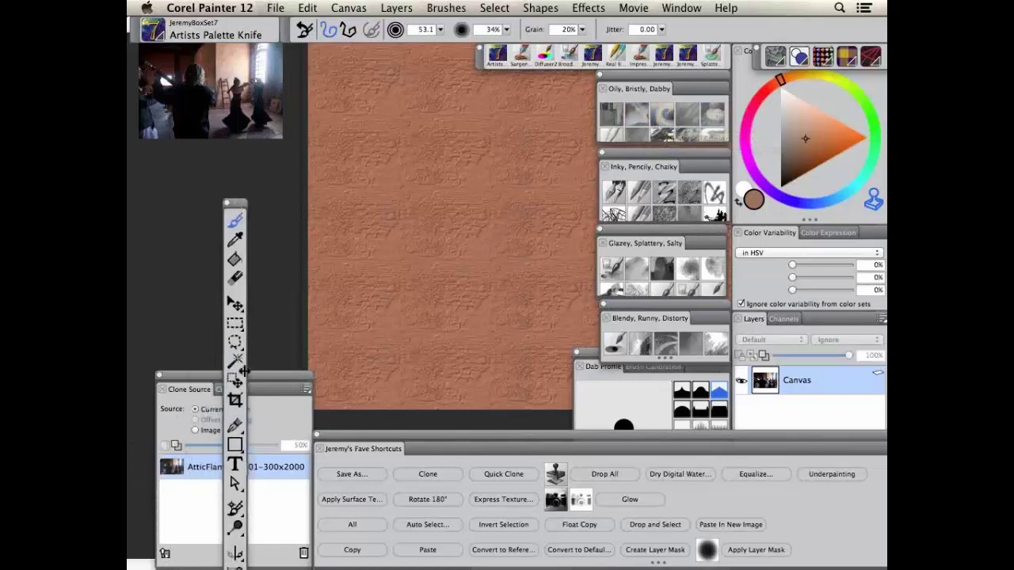
pyautogui.press('r')
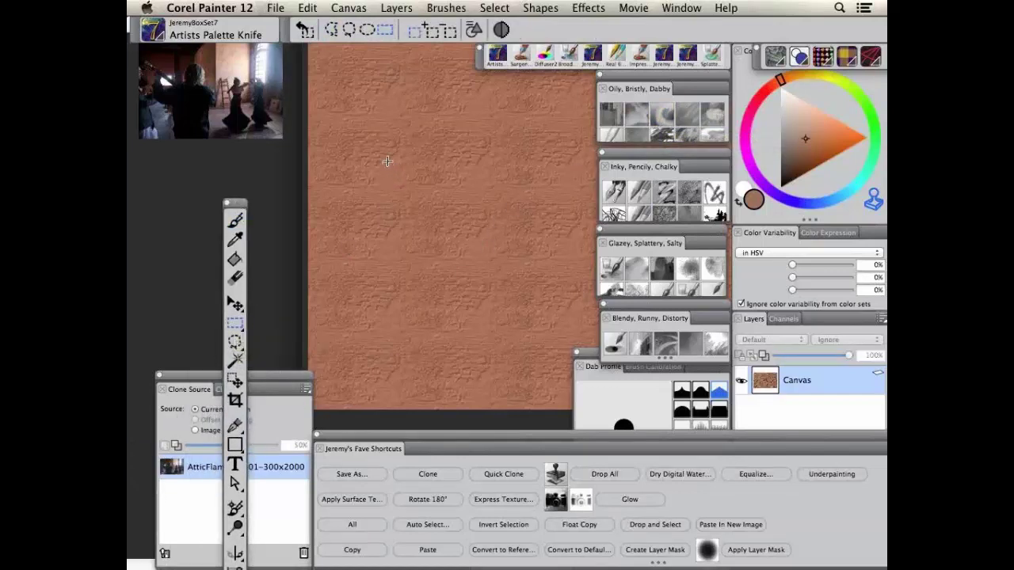
pyautogui.moveTo(387, 161); pyautogui.dragTo(460, 244)
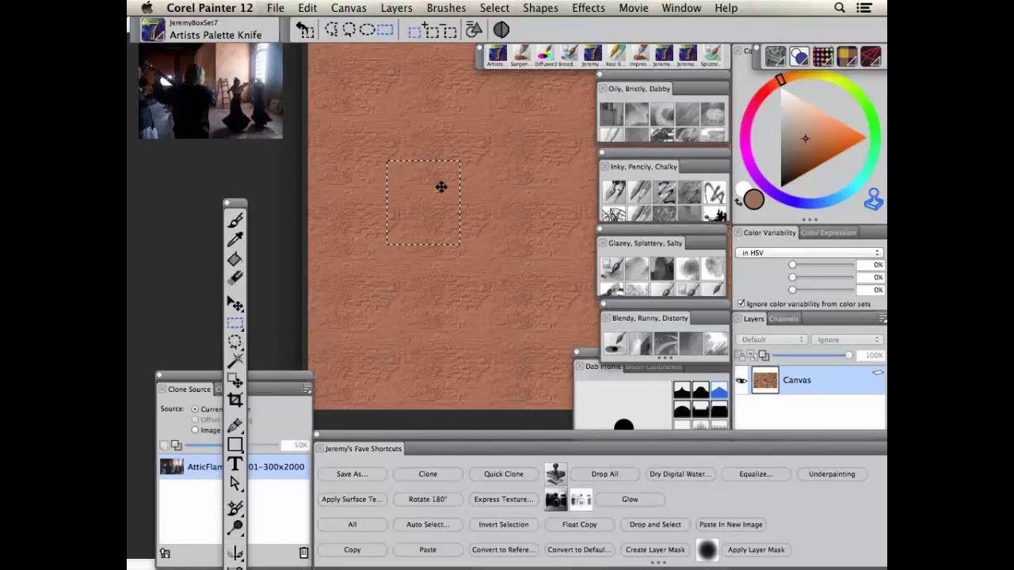
pyautogui.rightClick(686, 136)
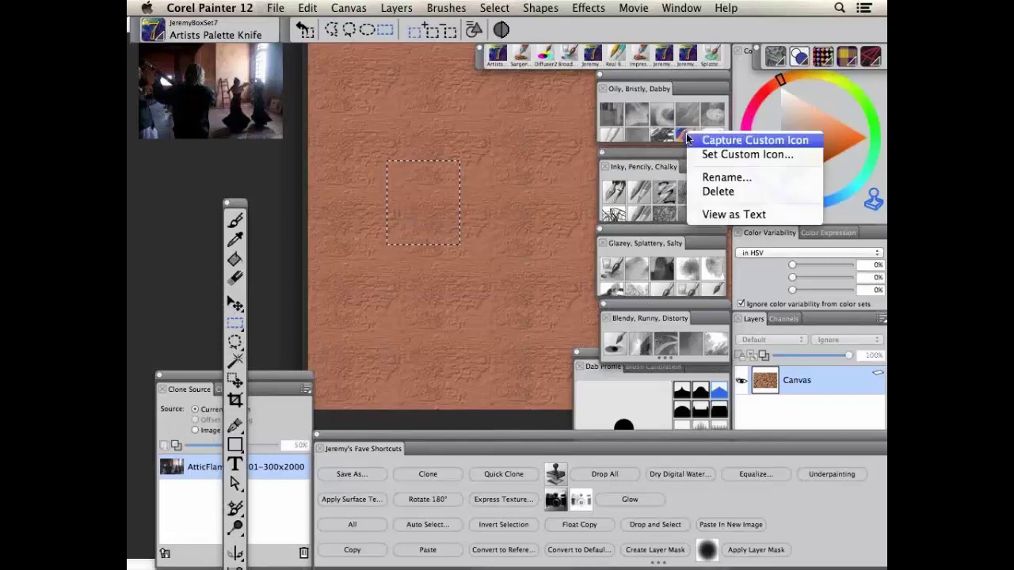
pyautogui.click(507, 132)
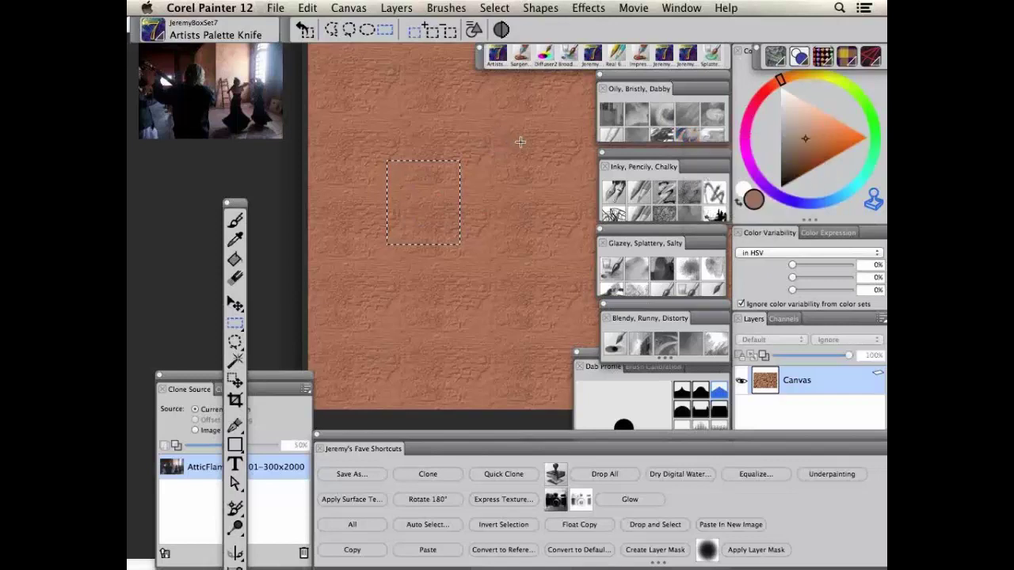
pyautogui.press('super+d')
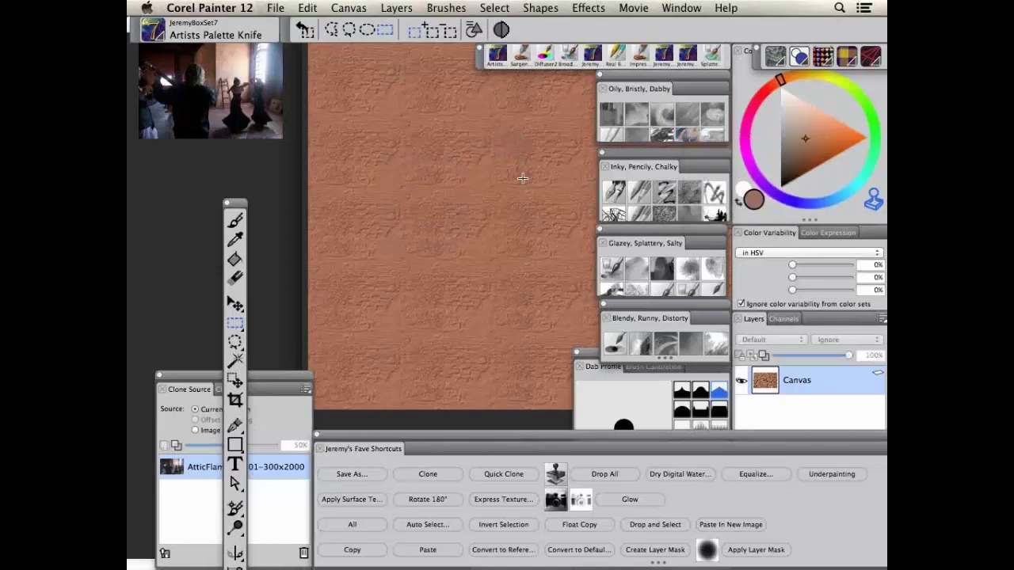
# Choose the Den's Oil Funky Chunky XCV brush from the Oily, Bristly, Dabby palette
pyautogui.click(665, 119)
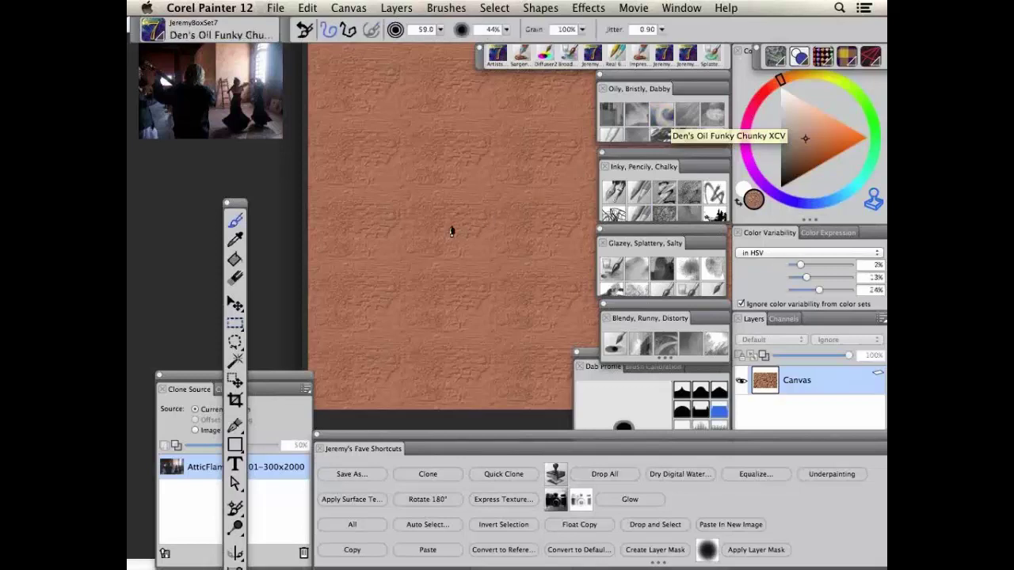